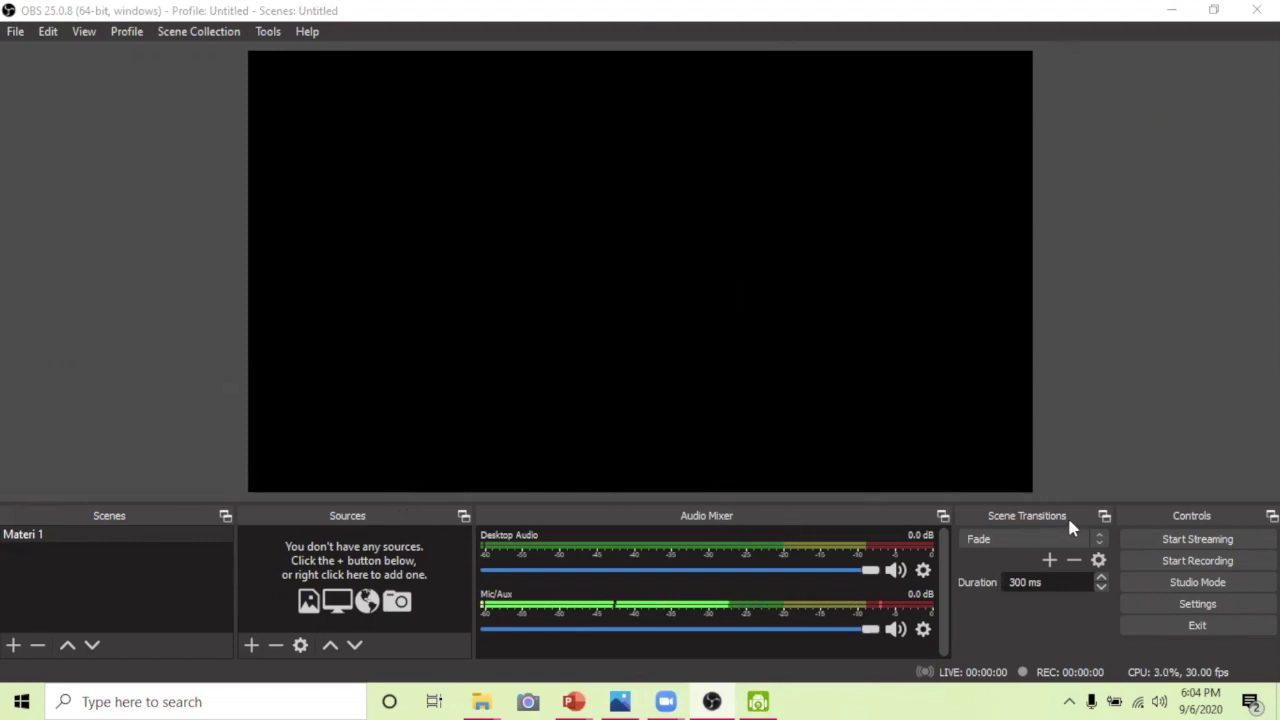
pyautogui.click(1197, 582)
pyautogui.click(52, 536)
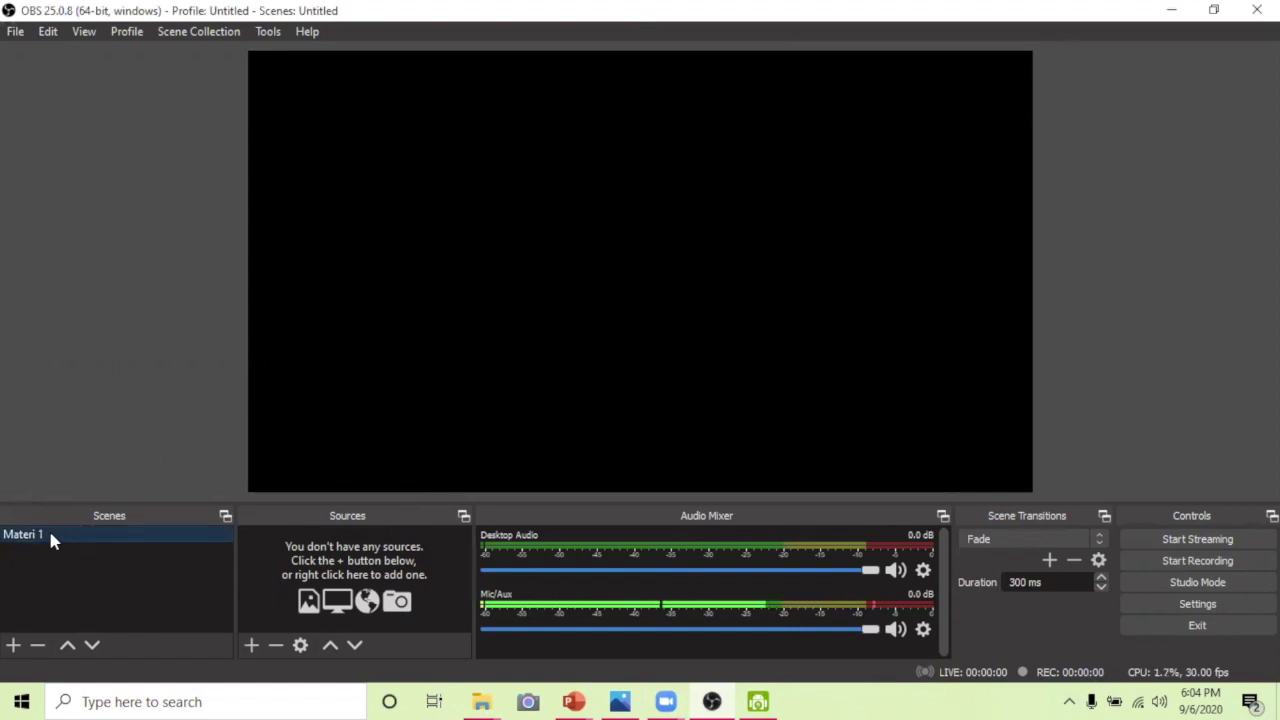
pyautogui.rightClick(50, 535)
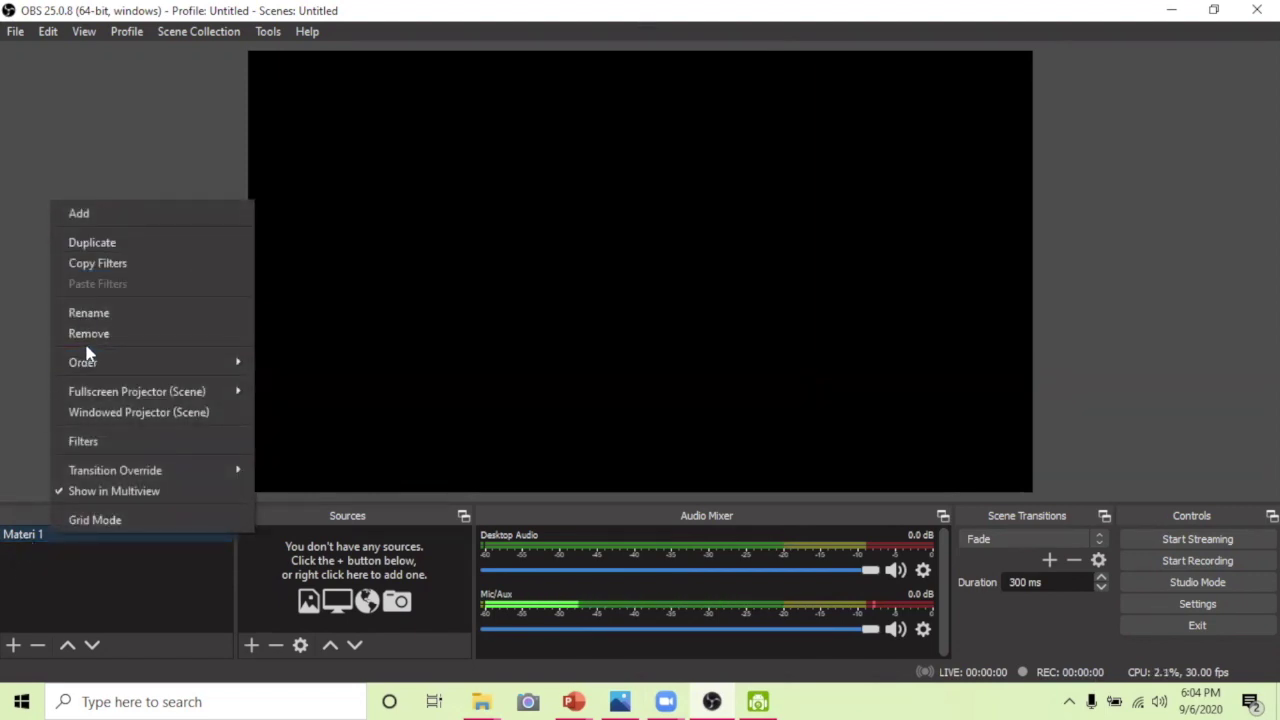
pyautogui.click(95, 313)
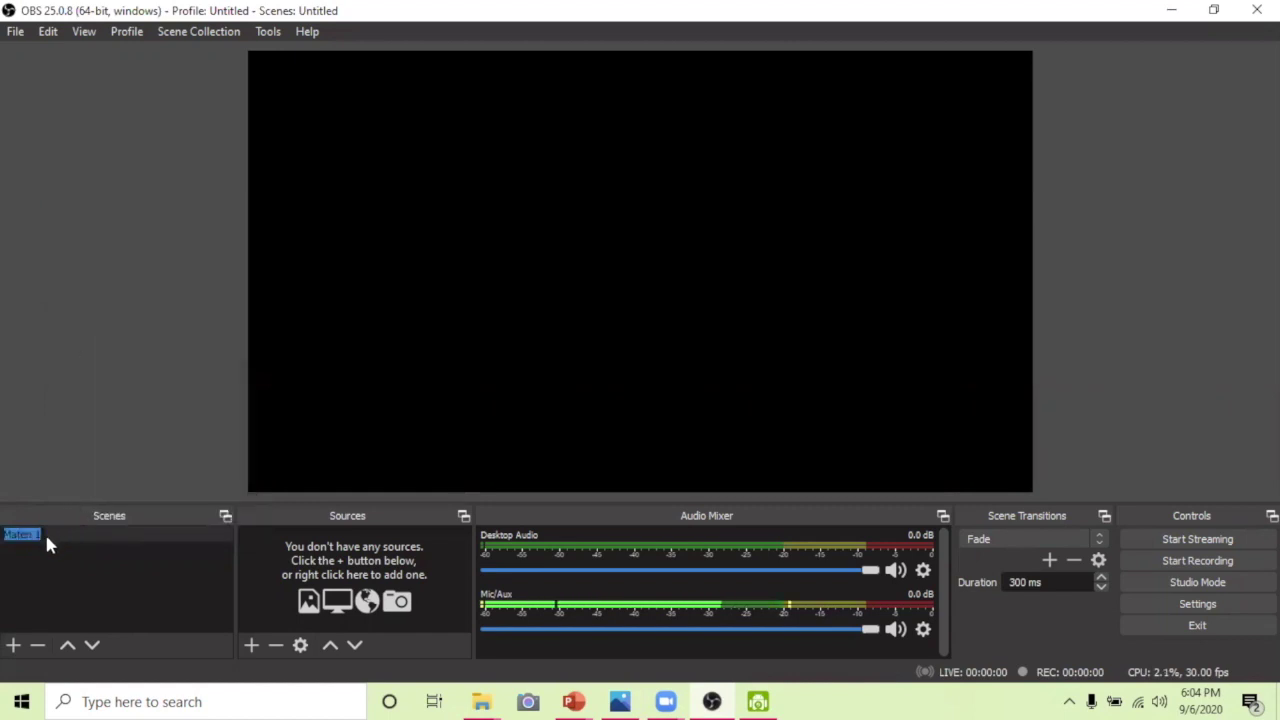
pyautogui.click(44, 533)
pyautogui.press('Return')
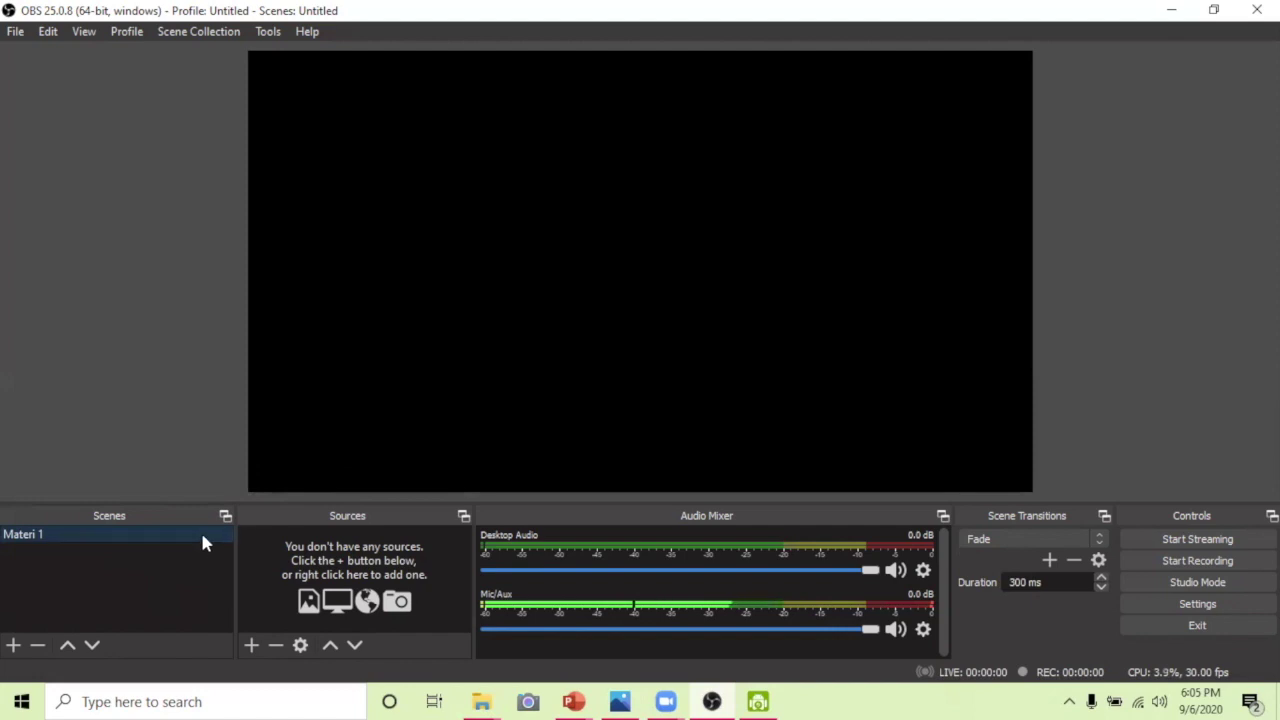
# Step: Add a new Color Source named "Warna Backg" to the Materi 1 scene
pyautogui.click(250, 646)
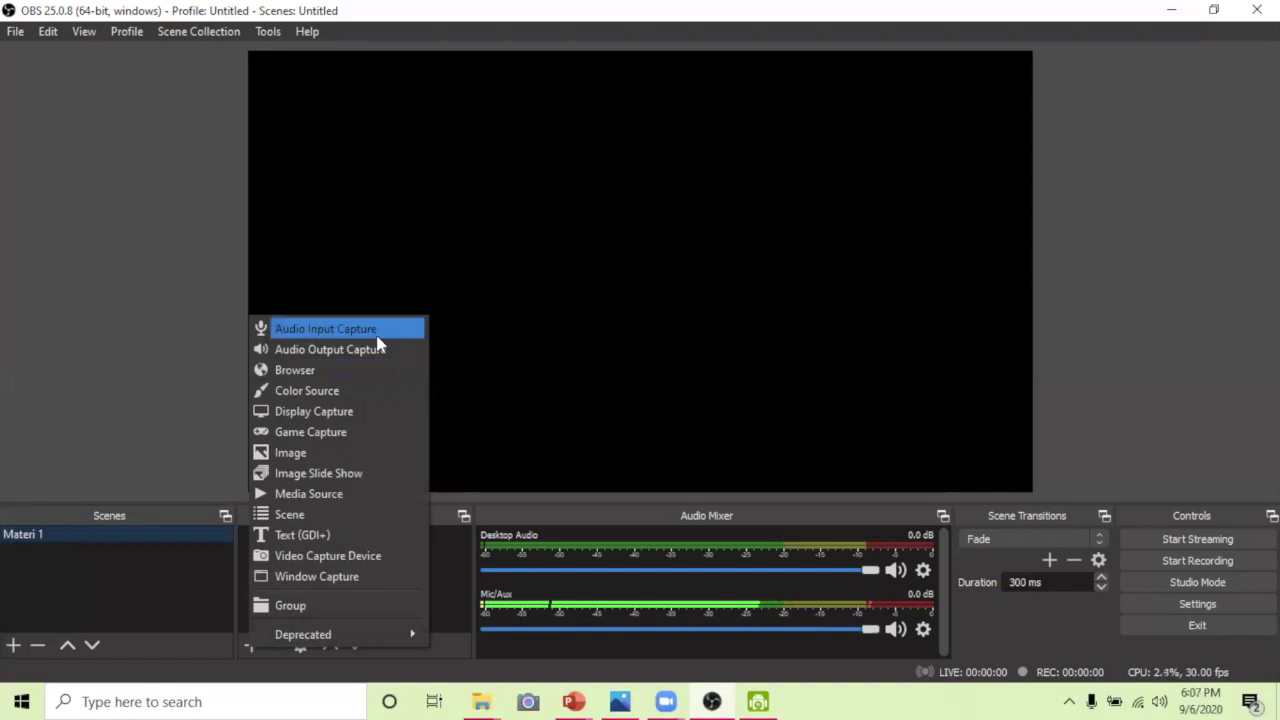
pyautogui.click(292, 391)
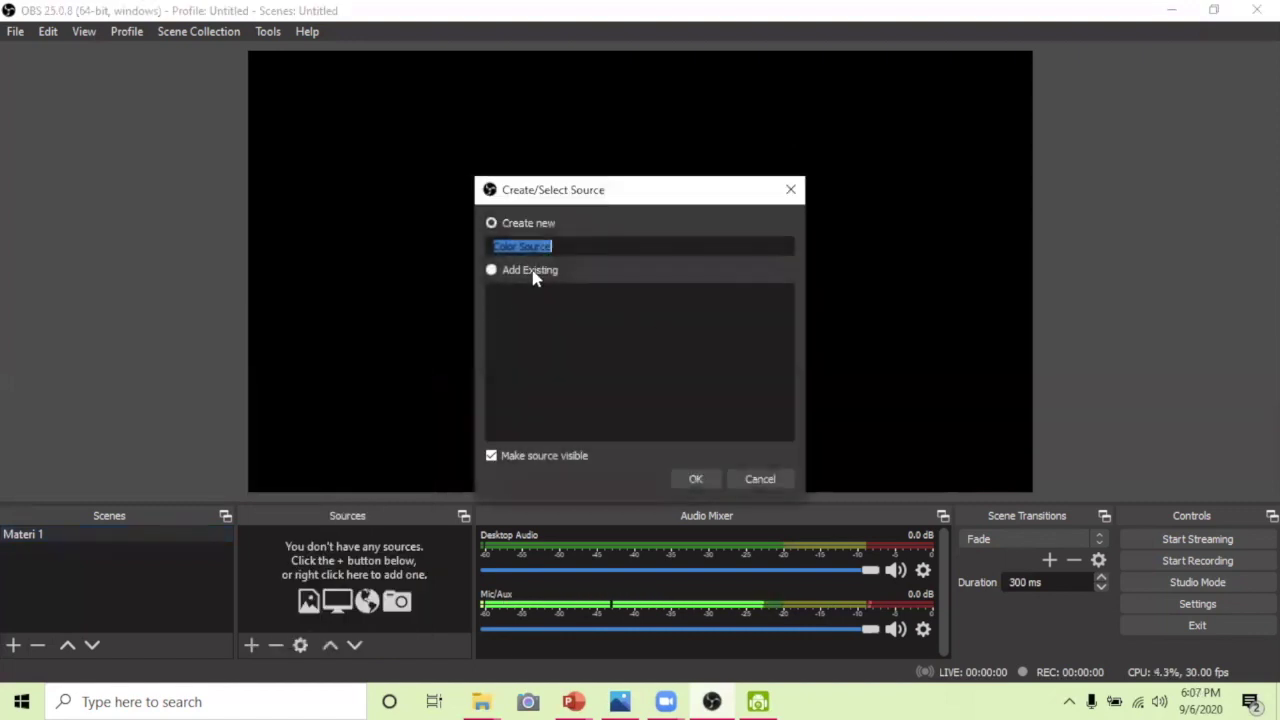
pyautogui.click(560, 248)
pyautogui.press('BackSpace')
pyautogui.press('BackSpace')
pyautogui.press('BackSpace')
pyautogui.press('BackSpace')
pyautogui.press('BackSpace')
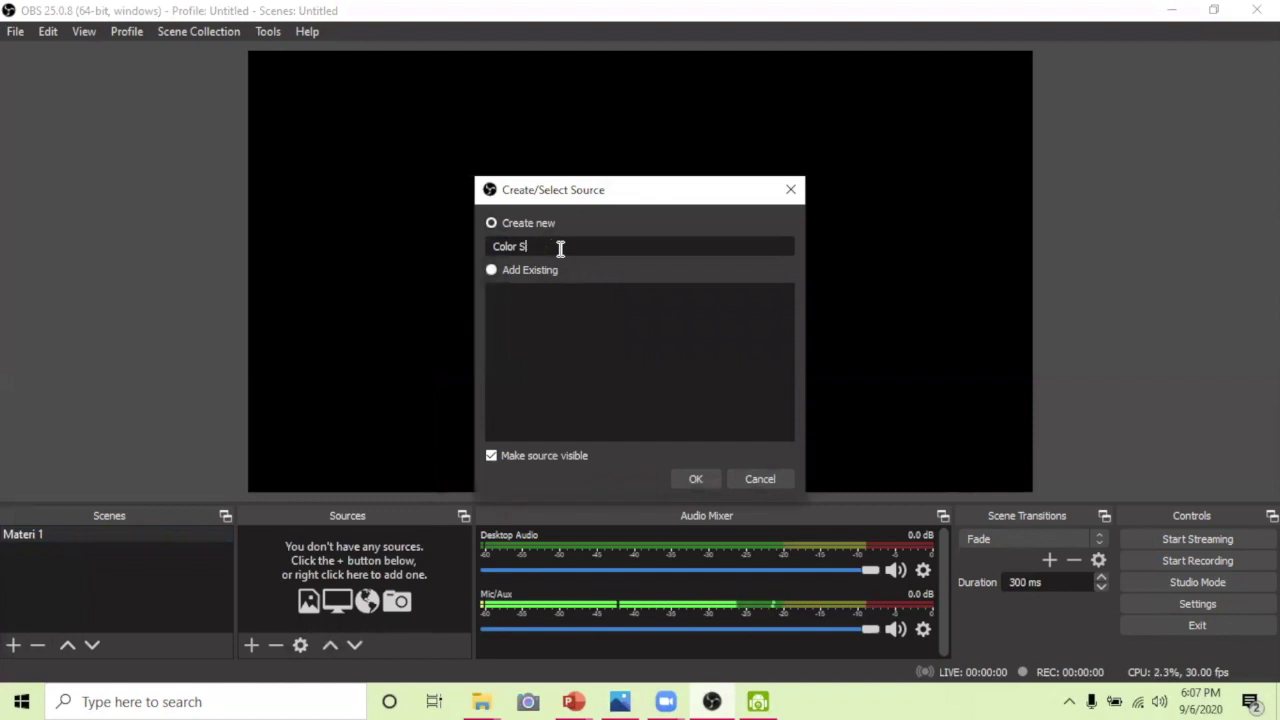
pyautogui.press('BackSpace')
pyautogui.press('BackSpace')
pyautogui.press('BackSpace')
pyautogui.write('Warna Back')
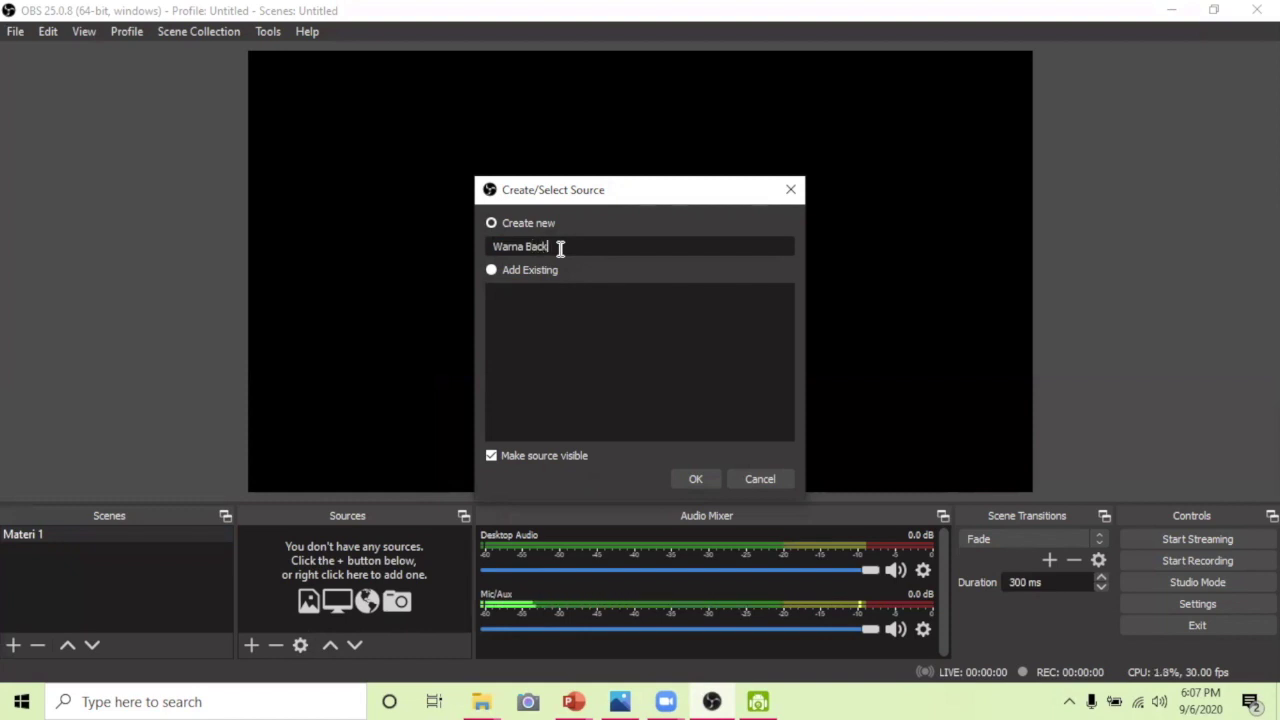
pyautogui.write('g')
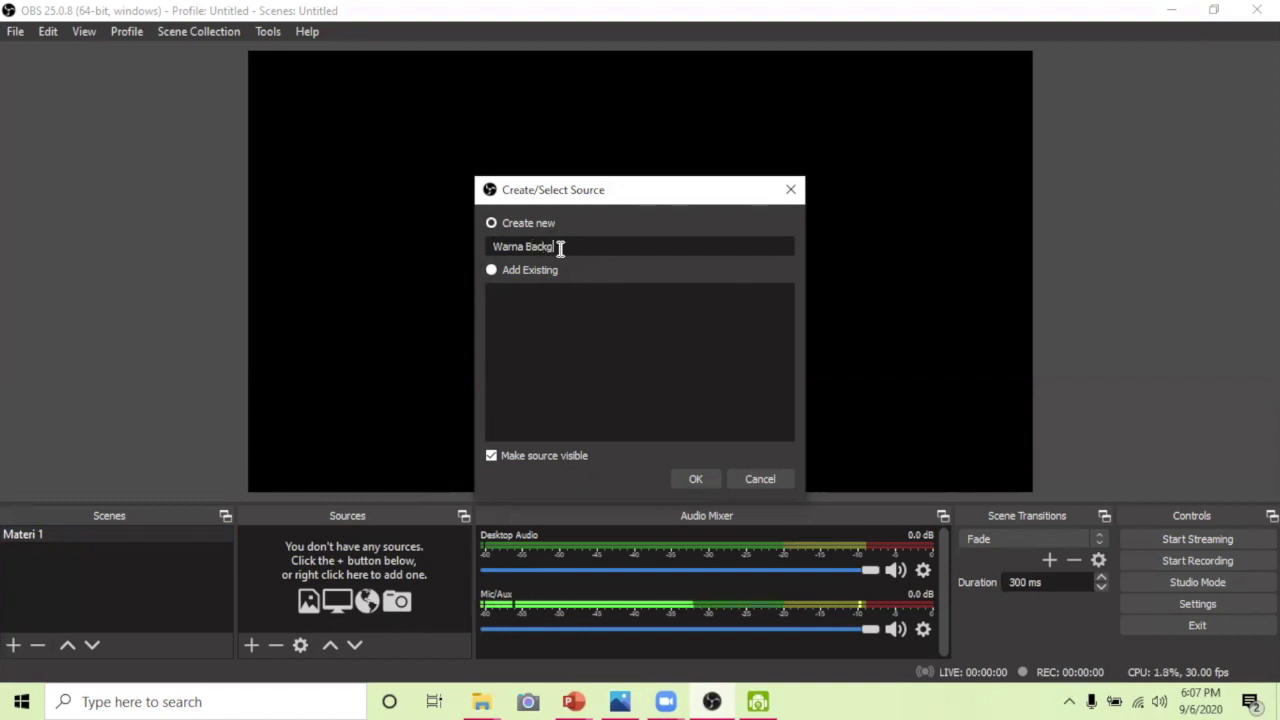
pyautogui.click(695, 480)
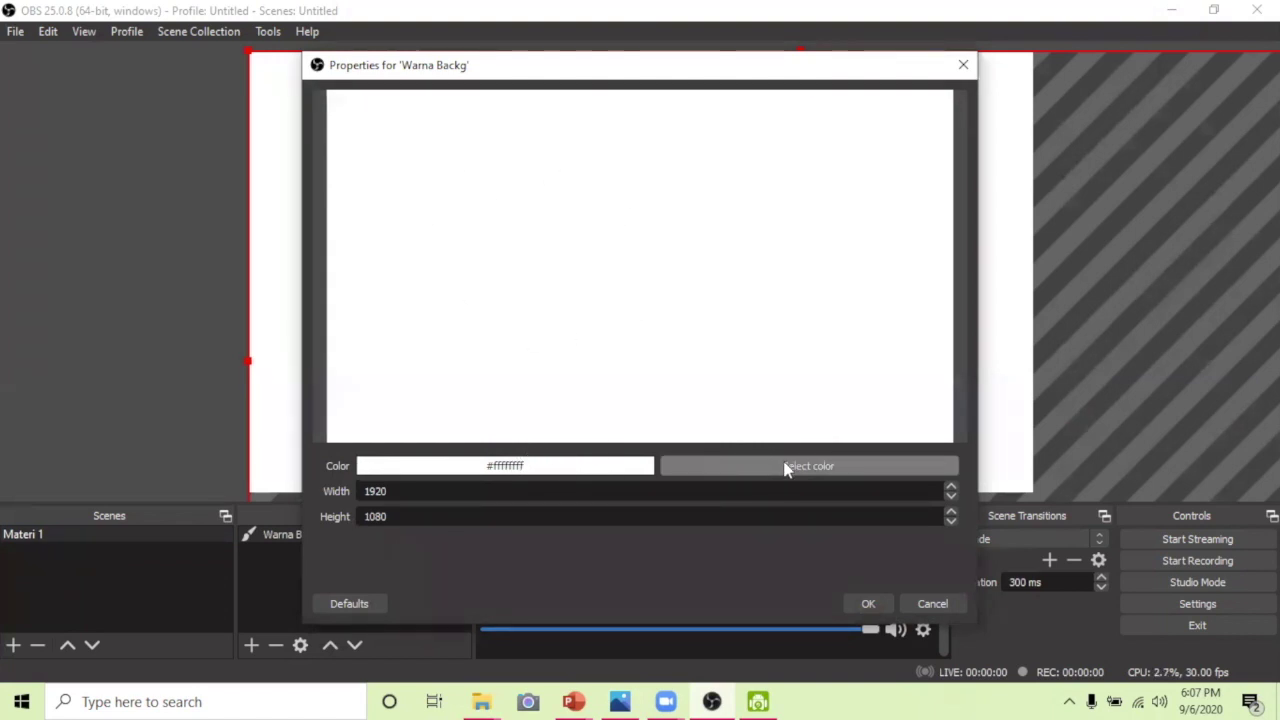
# Step: Set the Warna Backg source's color to light cyan #aaffff, keeping its size at 1920 by 1080
pyautogui.click(816, 470)
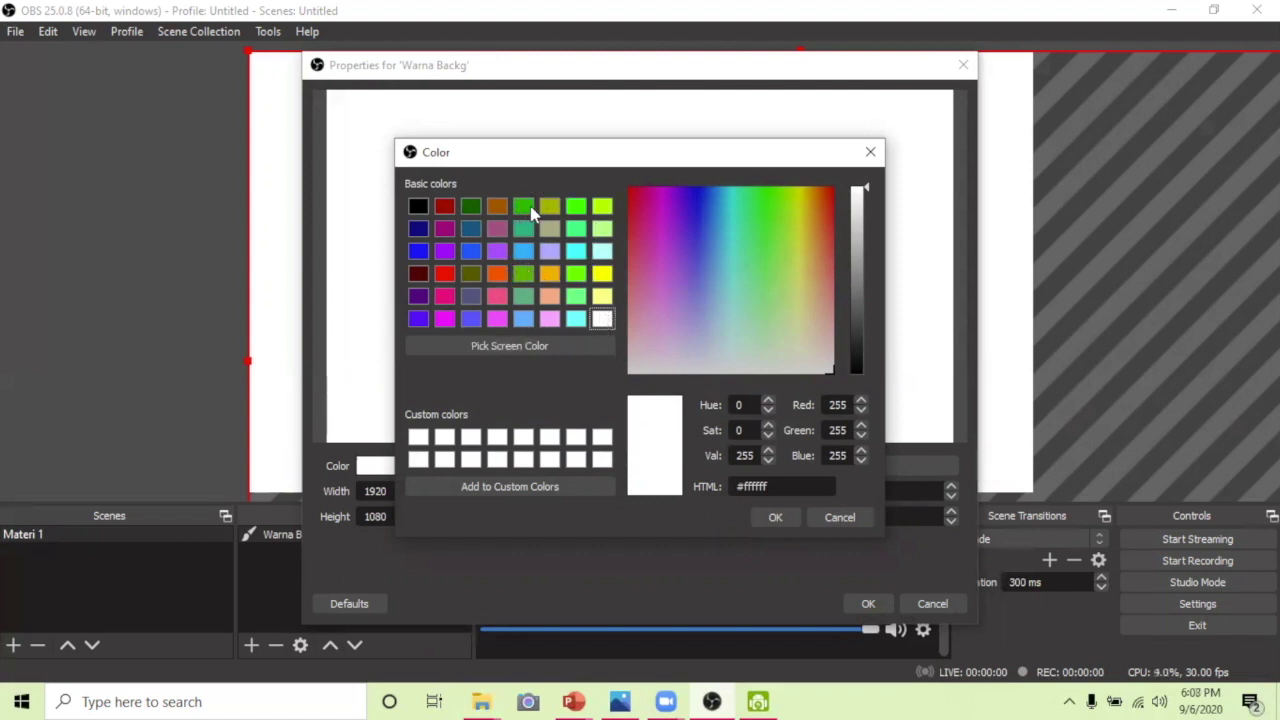
pyautogui.click(601, 251)
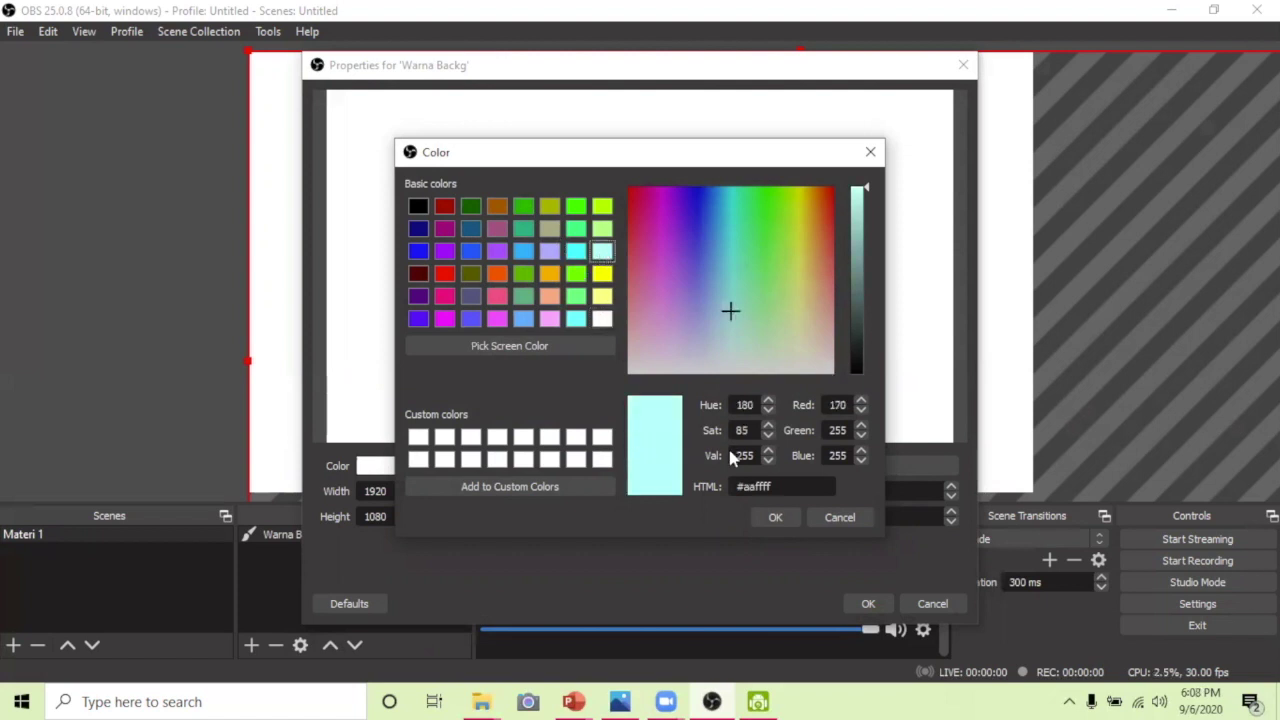
pyautogui.click(776, 518)
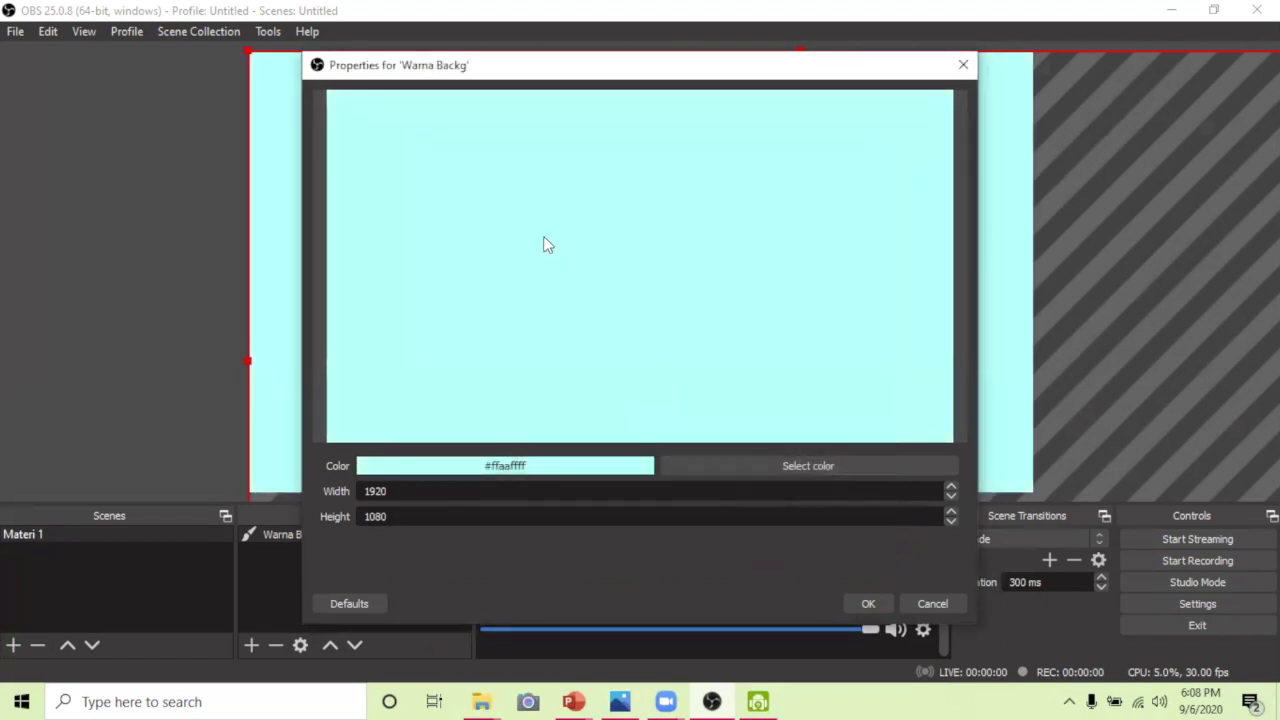
pyautogui.click(866, 604)
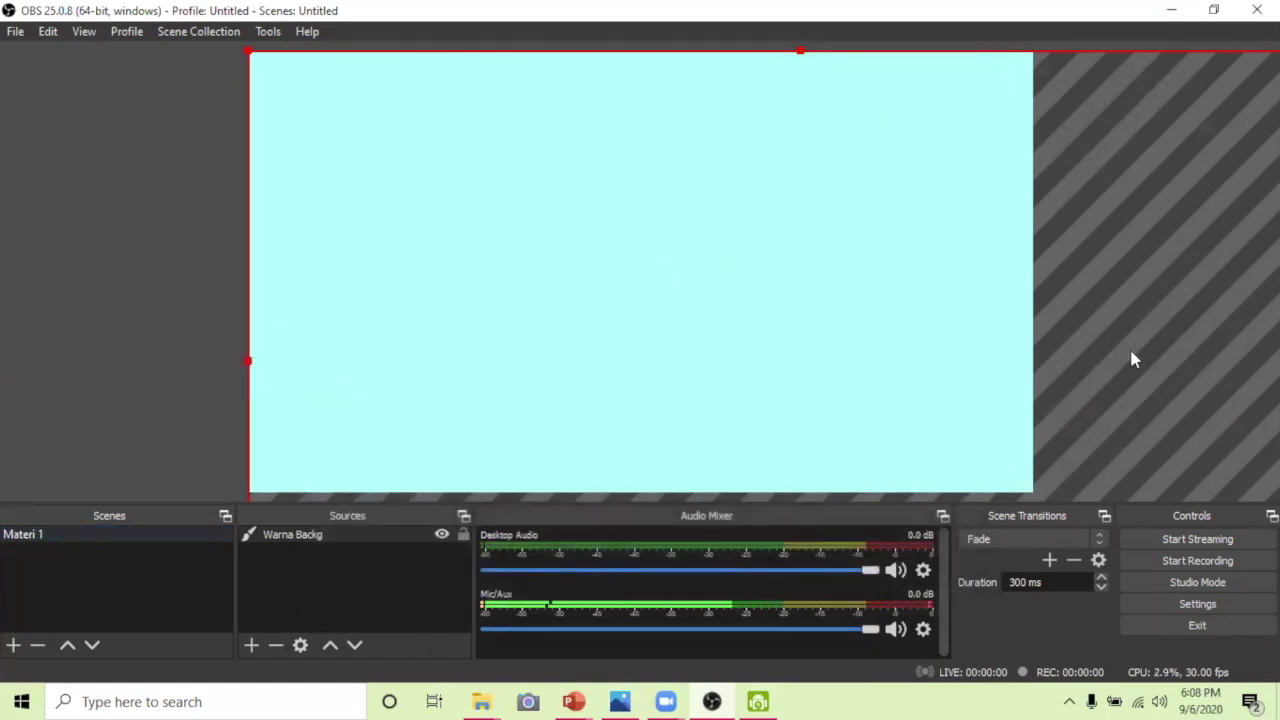
# Step: Resize and reposition the cyan background so it exactly fills the preview canvas, and lock the source
pyautogui.moveTo(1168, 210); pyautogui.dragTo(971, 193)
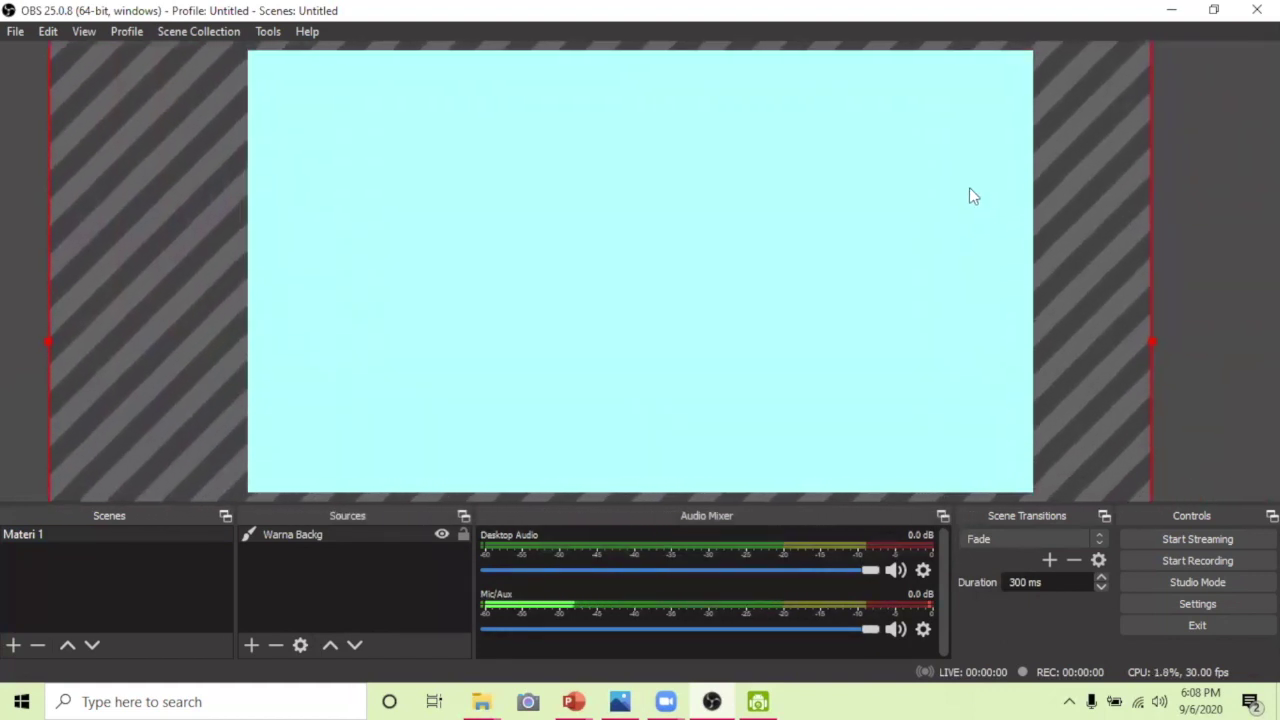
pyautogui.moveTo(1152, 345); pyautogui.dragTo(1033, 348)
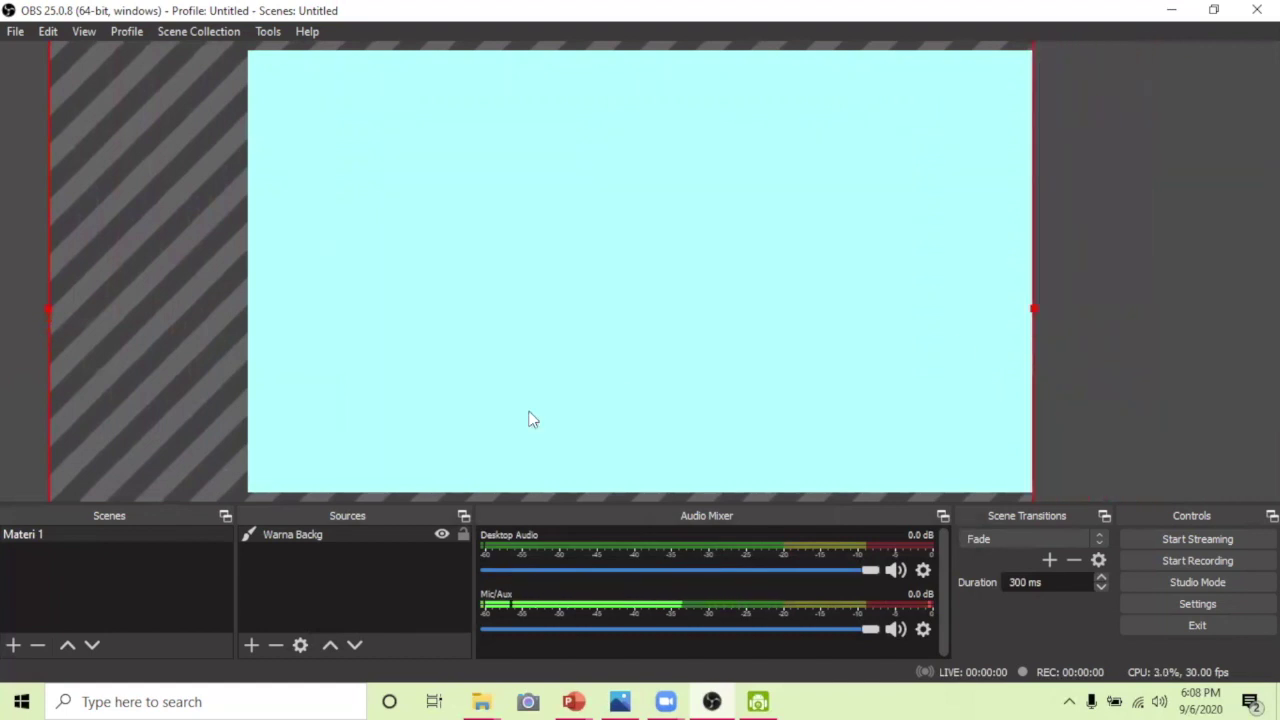
pyautogui.moveTo(44, 312); pyautogui.dragTo(251, 331)
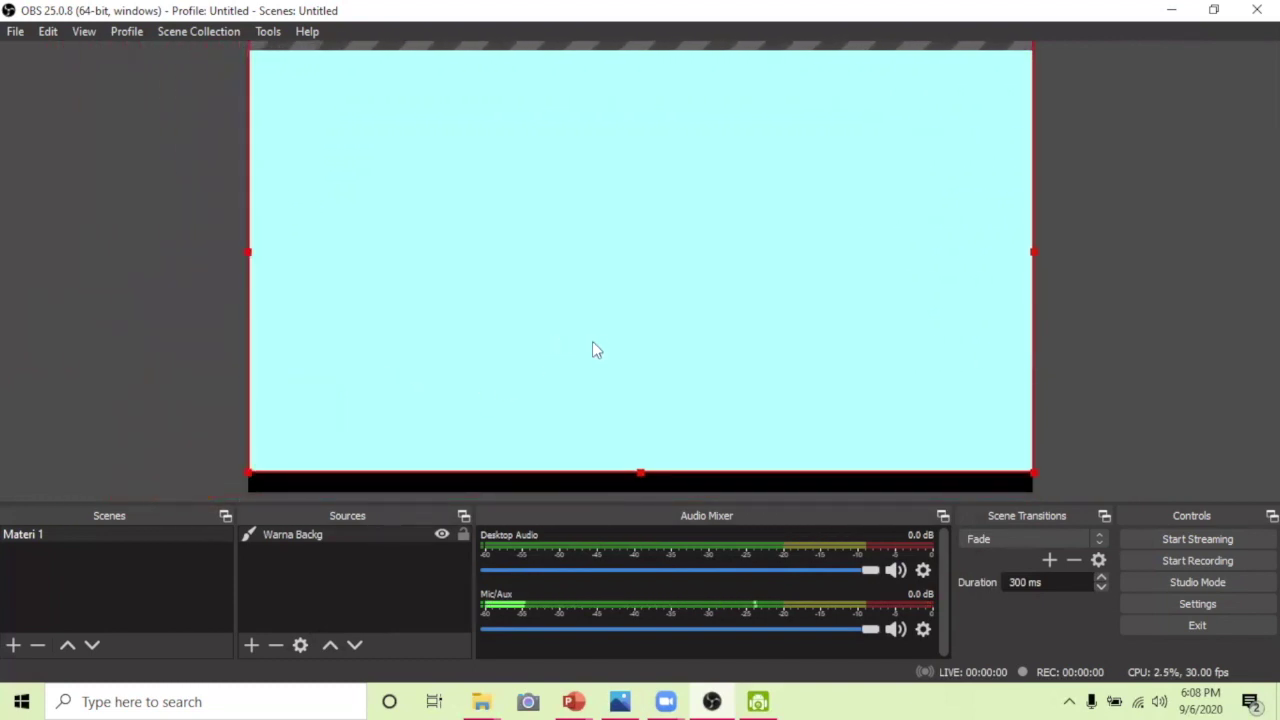
pyautogui.moveTo(589, 346)
pyautogui.mouseDown()
pyautogui.moveTo(586, 403)
pyautogui.moveTo(596, 366)
pyautogui.mouseUp()
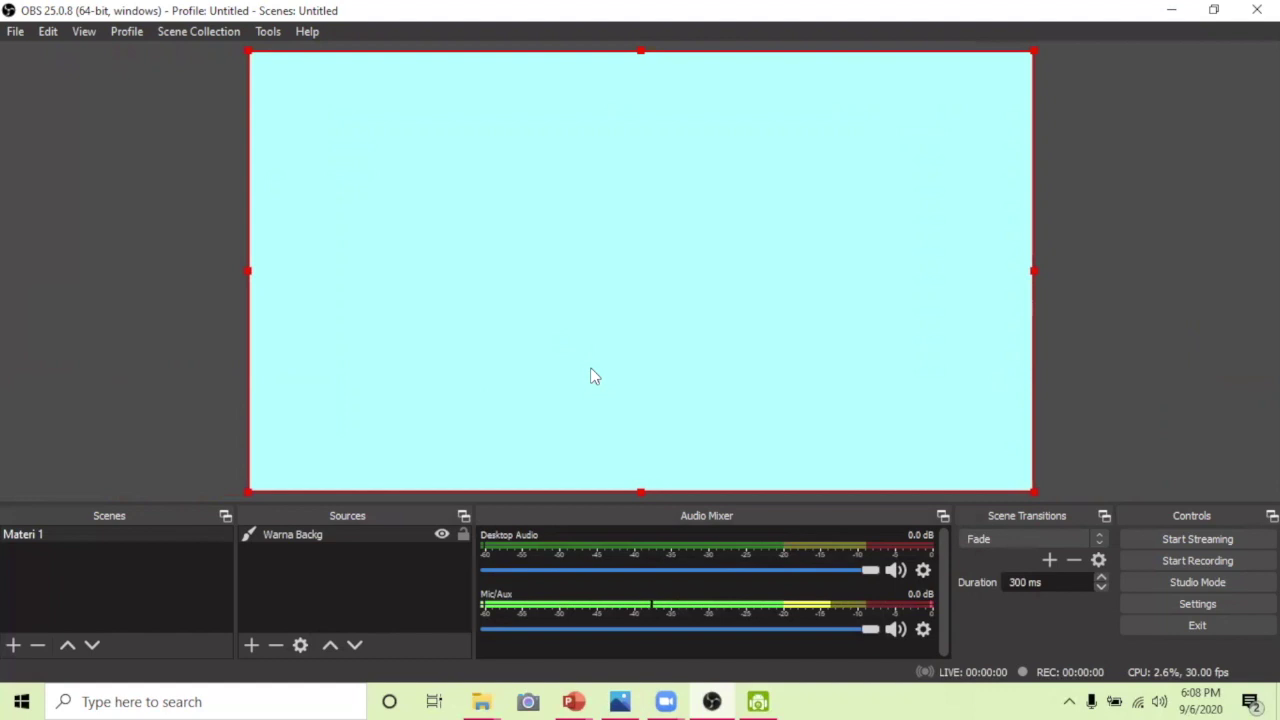
pyautogui.click(463, 535)
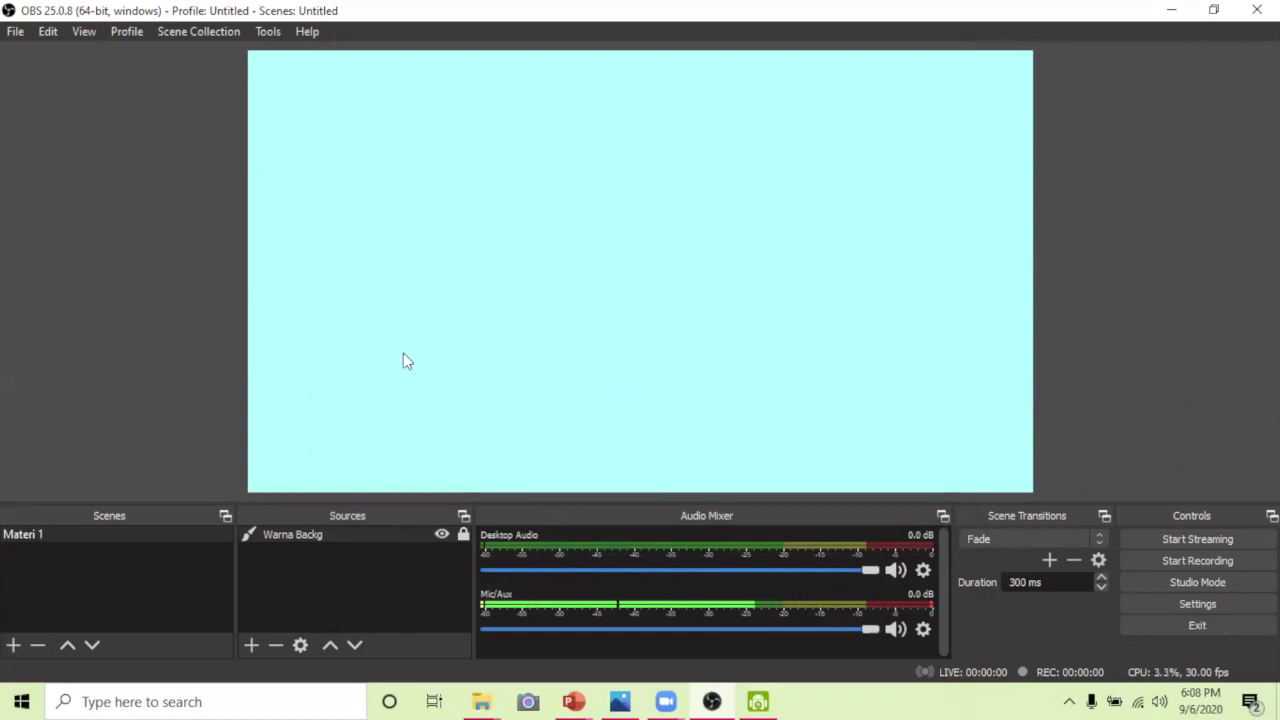
# Step: Hide and show the Warna Backg source, and unlock and relock it
pyautogui.click(442, 536)
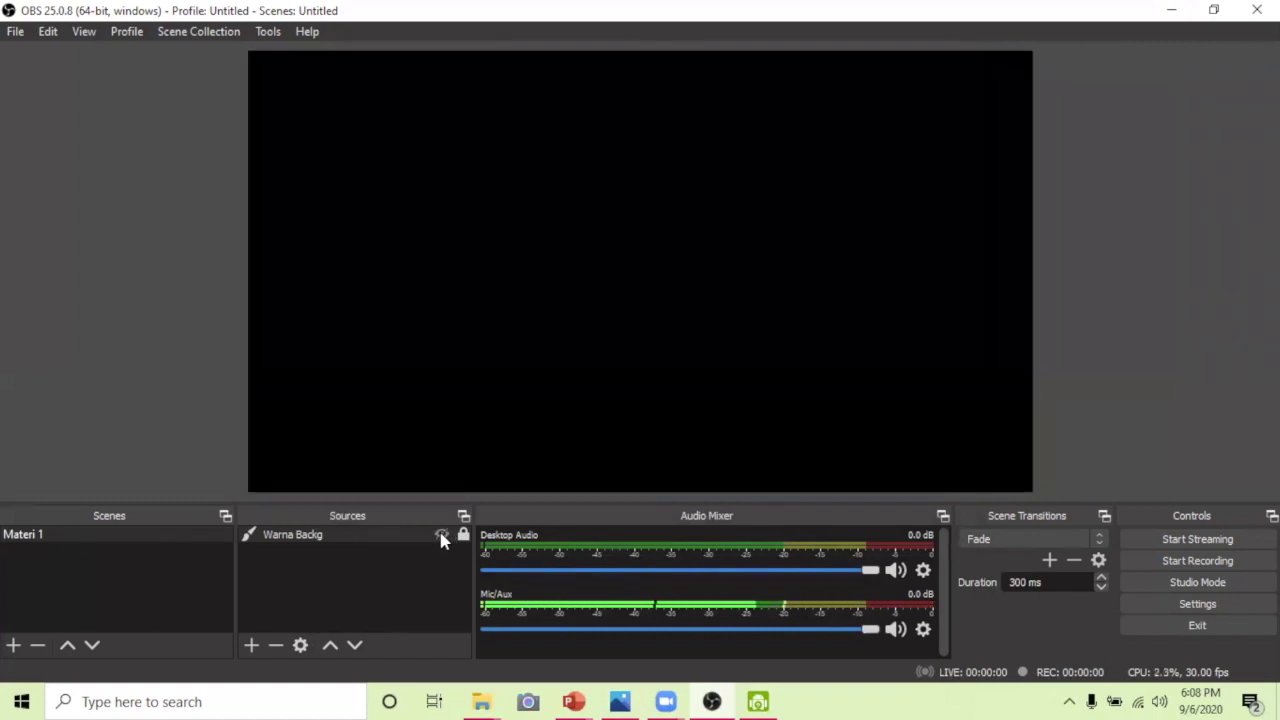
pyautogui.click(442, 537)
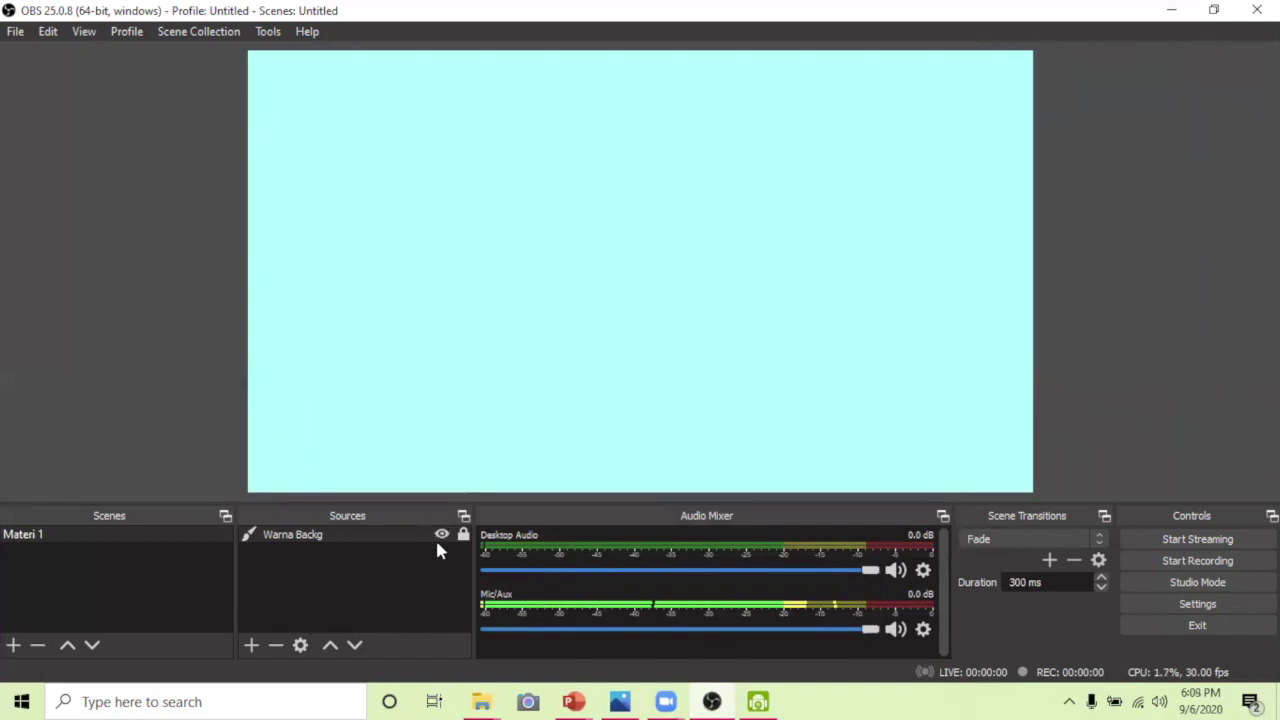
pyautogui.click(464, 537)
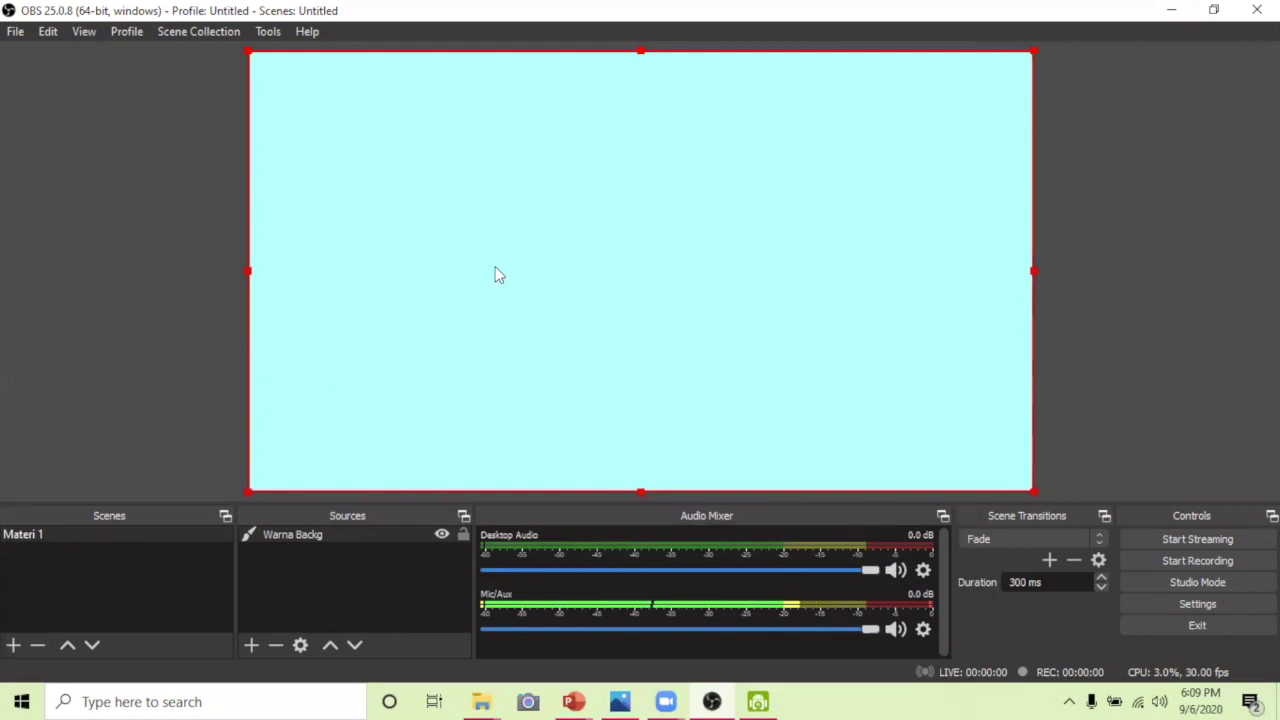
pyautogui.moveTo(607, 261)
pyautogui.mouseDown()
pyautogui.moveTo(778, 240)
pyautogui.moveTo(613, 259)
pyautogui.mouseUp()
pyautogui.click(464, 536)
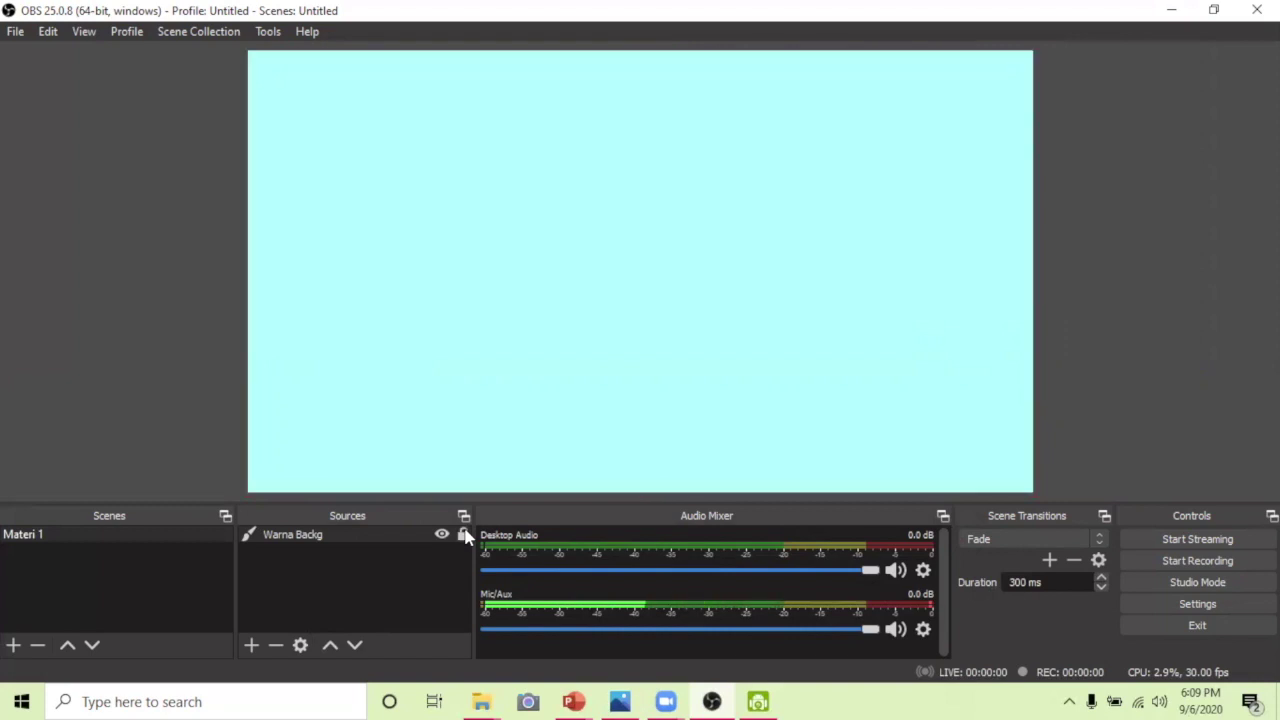
# Step: Add a Display Capture source named "Rekam Layar" that captures Display 1 with the cursor included
pyautogui.click(250, 645)
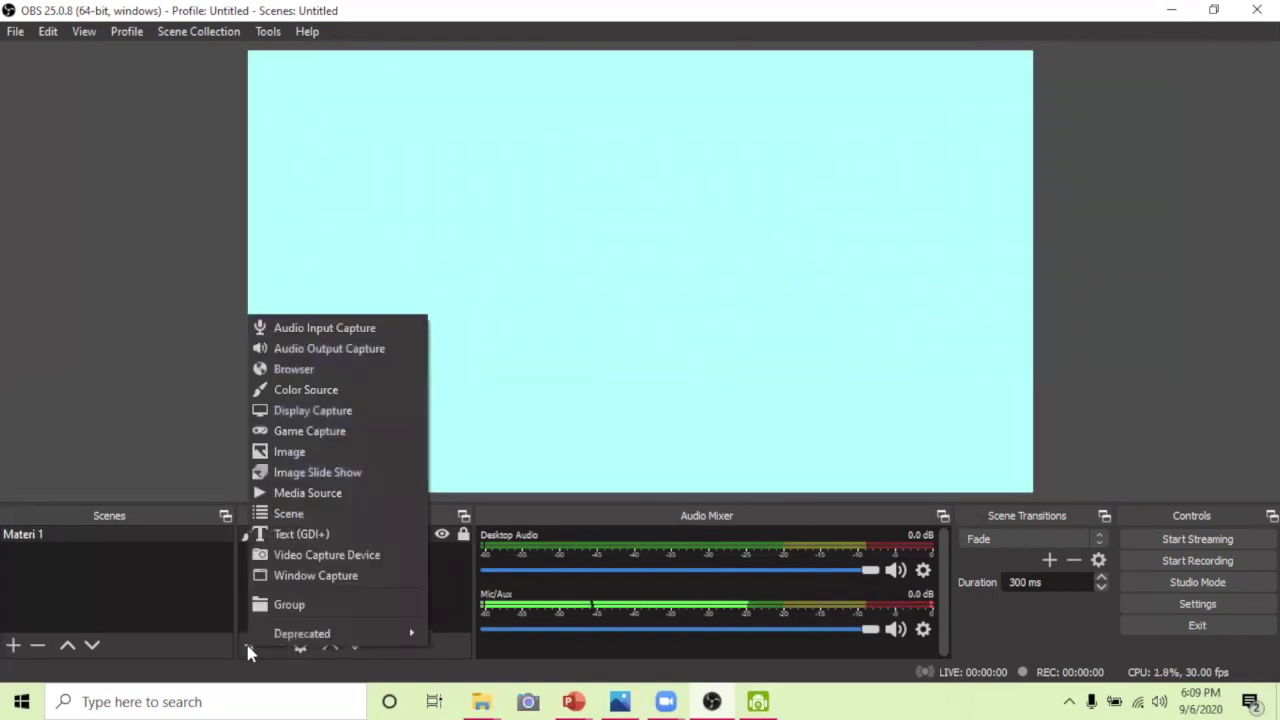
pyautogui.click(294, 414)
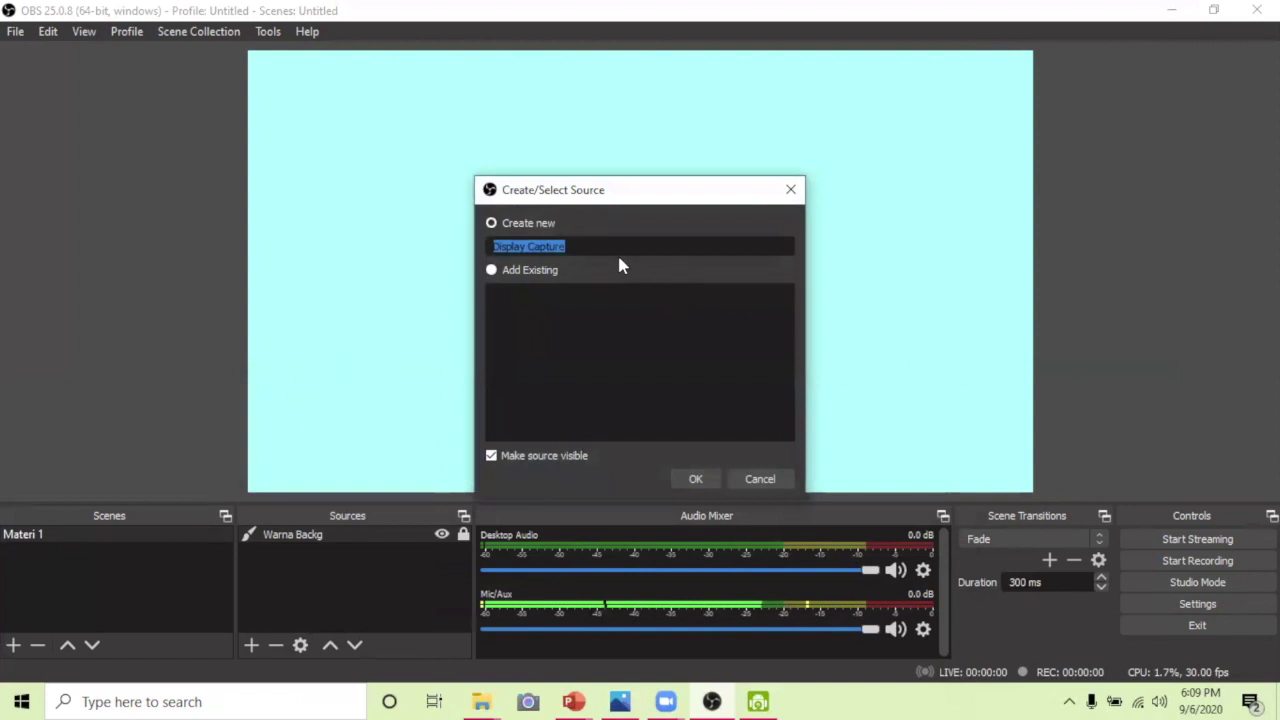
pyautogui.press('BackSpace')
pyautogui.write('Rekam ')
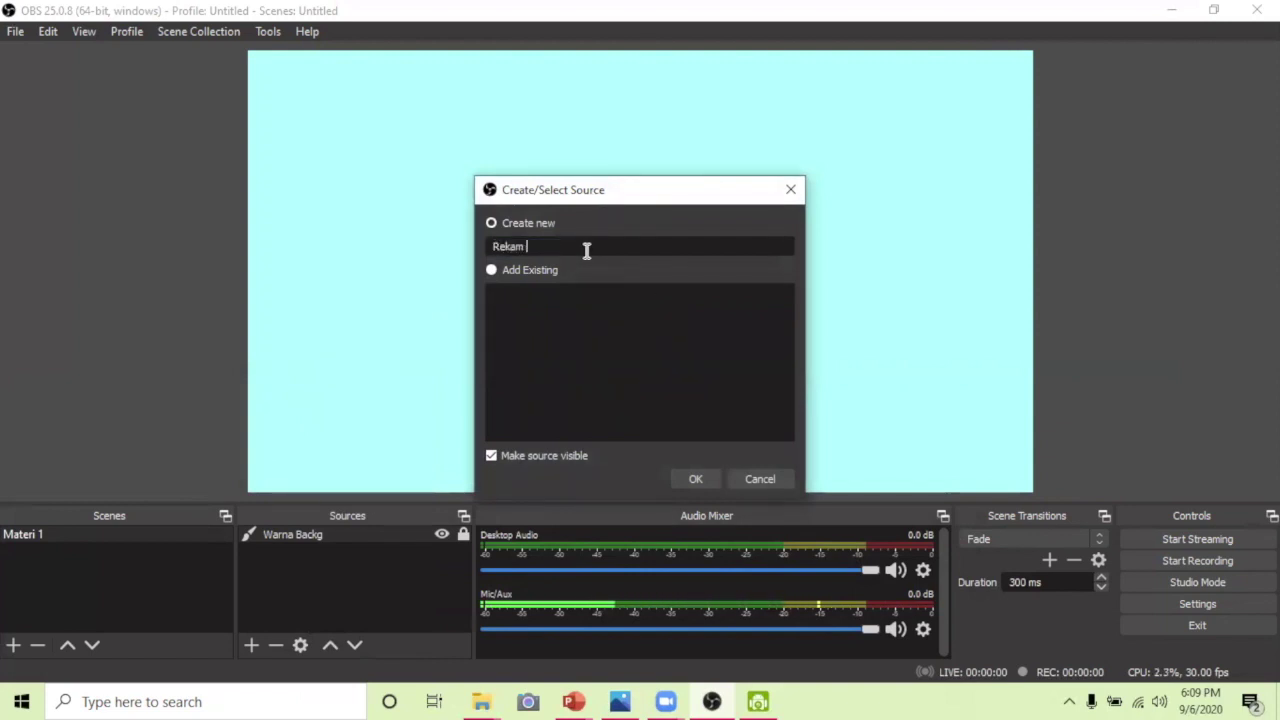
pyautogui.write('L')
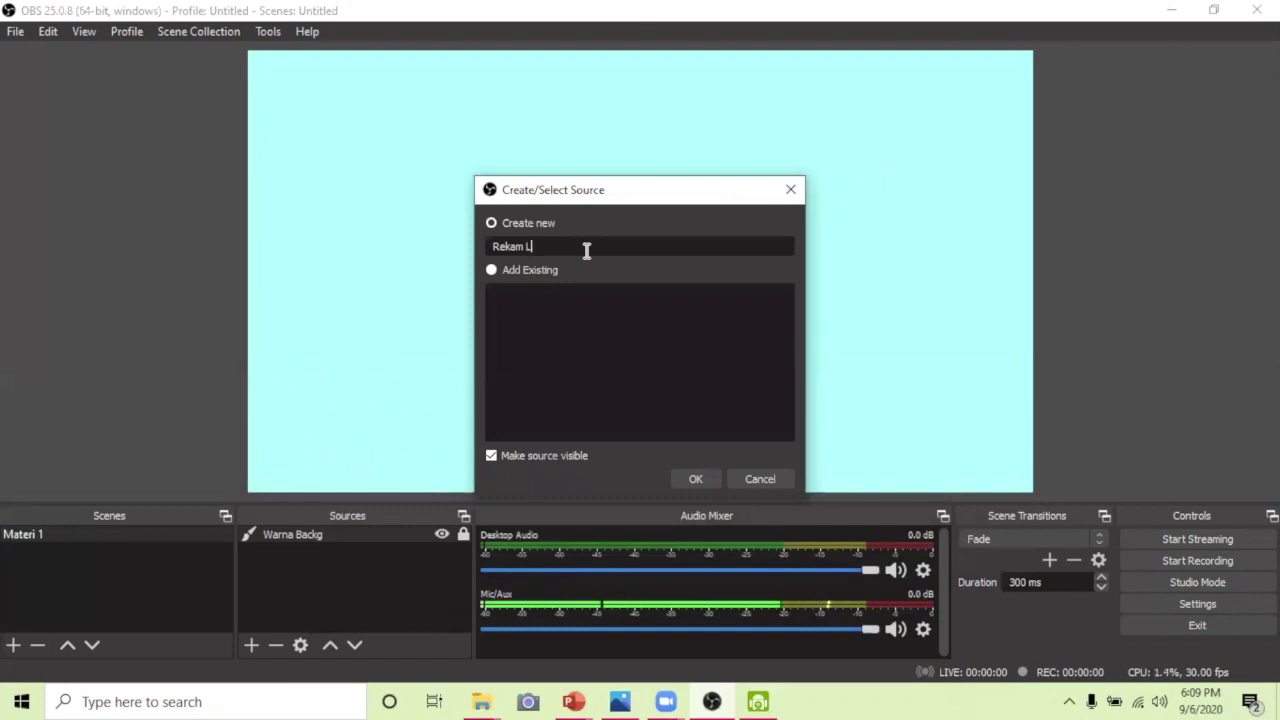
pyautogui.write('aya')
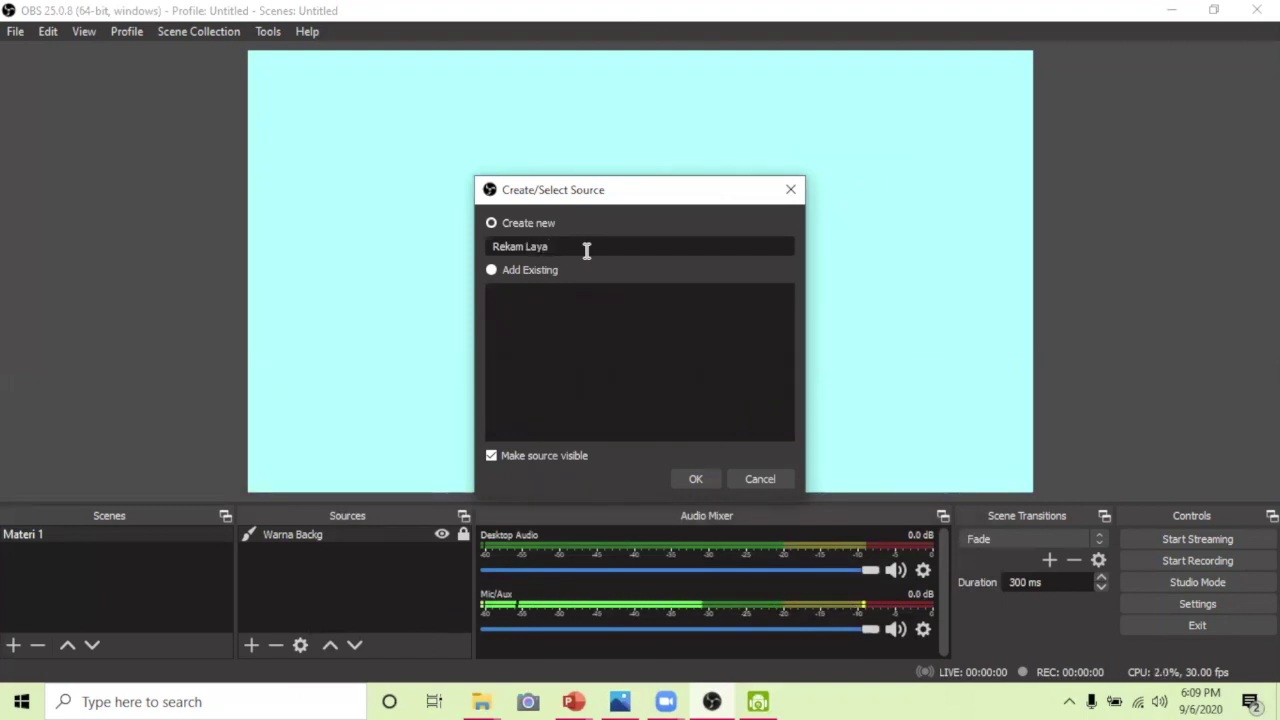
pyautogui.write('r')
pyautogui.click(697, 480)
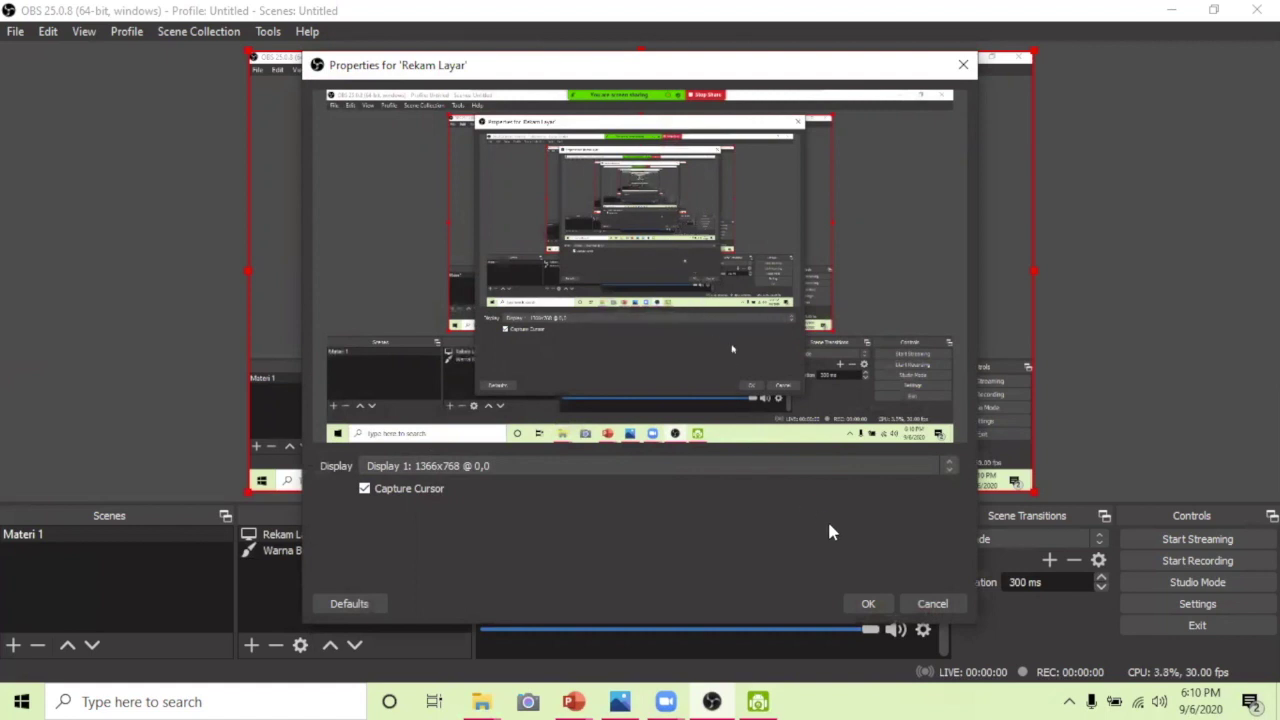
pyautogui.click(868, 604)
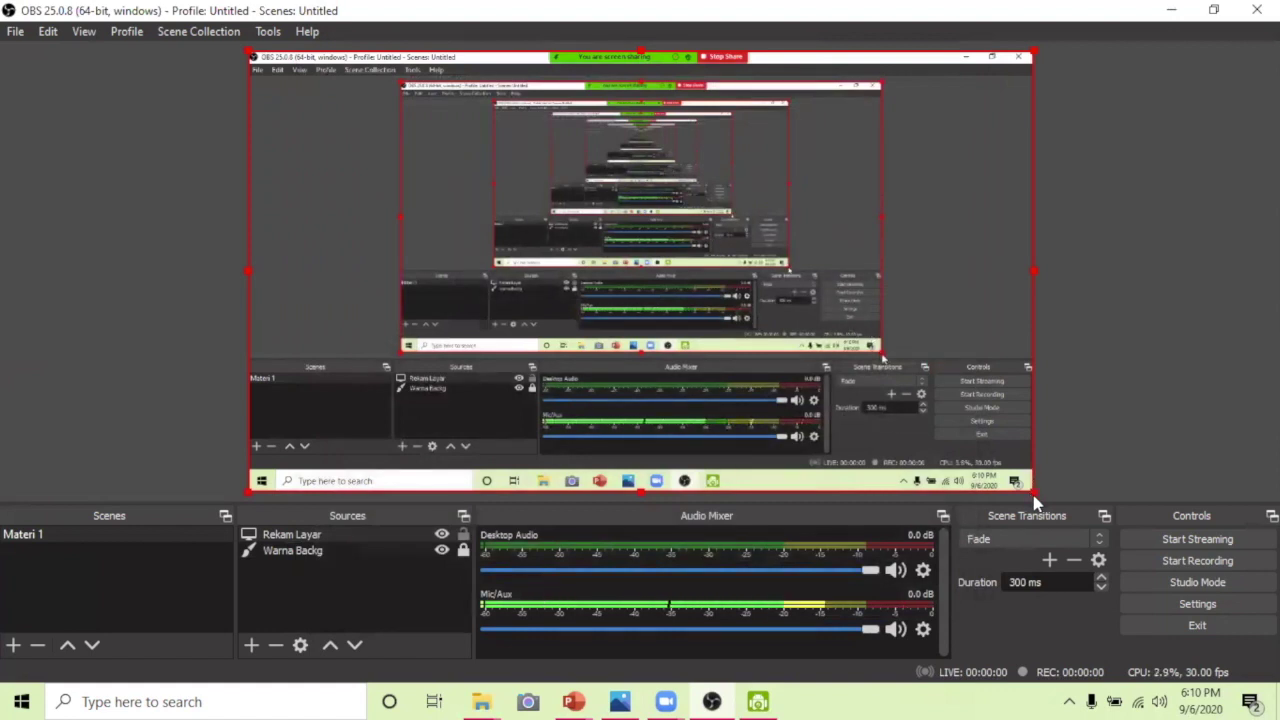
# Step: Shrink the Rekam Layar capture in the preview and enlarge it back to fill the canvas
pyautogui.moveTo(1031, 494); pyautogui.dragTo(800, 403)
pyautogui.moveTo(614, 285)
pyautogui.mouseDown()
pyautogui.moveTo(640, 322)
pyautogui.moveTo(669, 323)
pyautogui.moveTo(619, 291)
pyautogui.mouseUp()
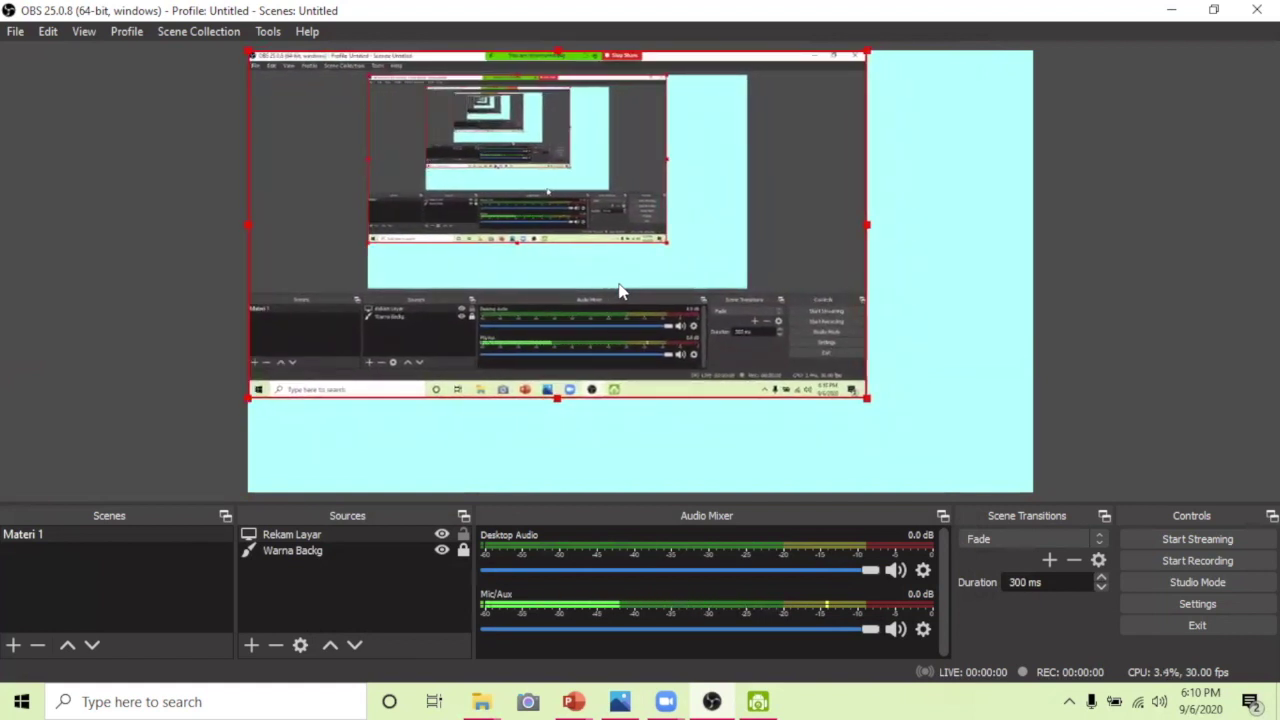
pyautogui.moveTo(869, 403); pyautogui.dragTo(977, 491)
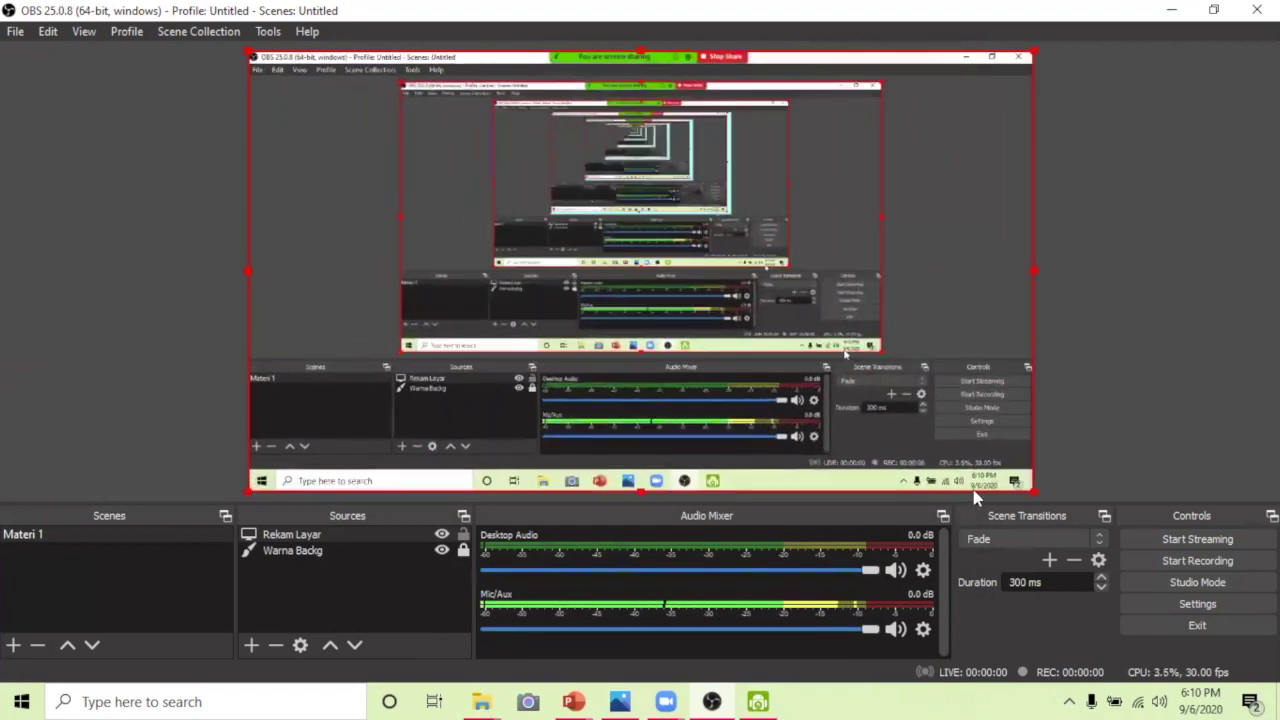
# Step: Scale the Rekam Layar capture to about 84% of the canvas width, anchored at the canvas's upper-left corner, and lock it
pyautogui.moveTo(979, 500); pyautogui.dragTo(937, 476)
pyautogui.moveTo(838, 437); pyautogui.dragTo(802, 428)
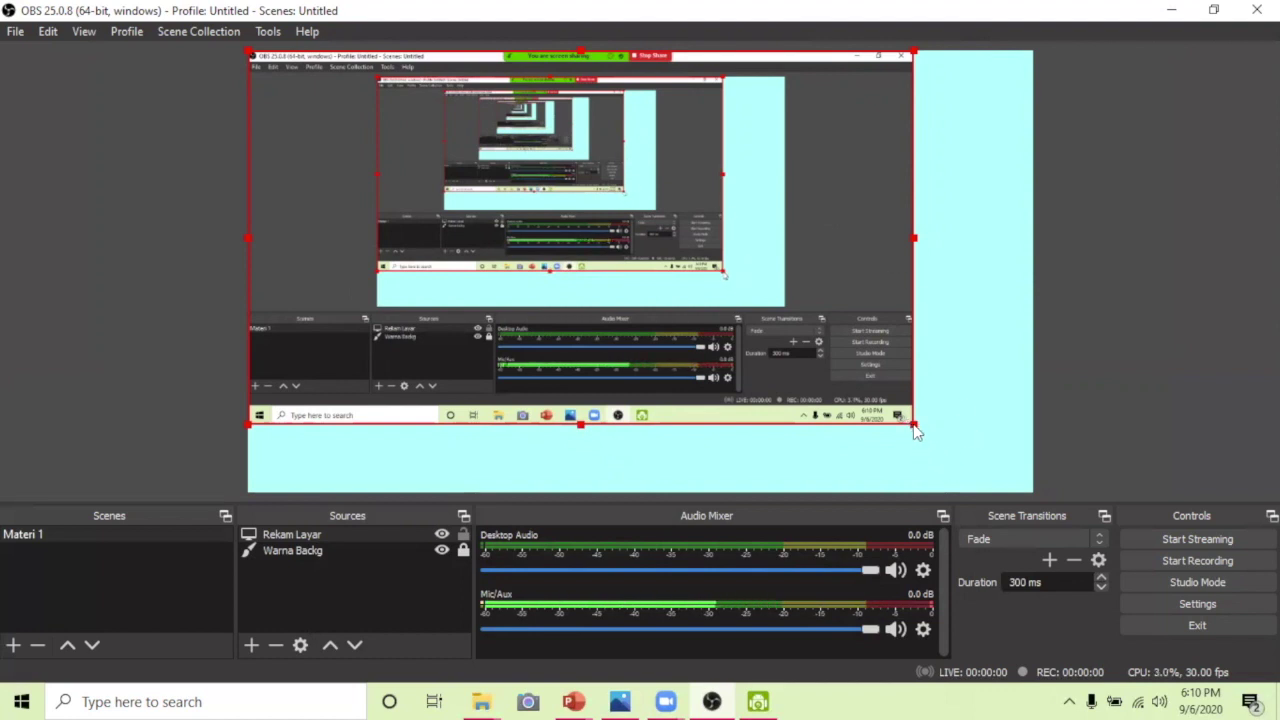
pyautogui.moveTo(913, 428); pyautogui.dragTo(897, 428)
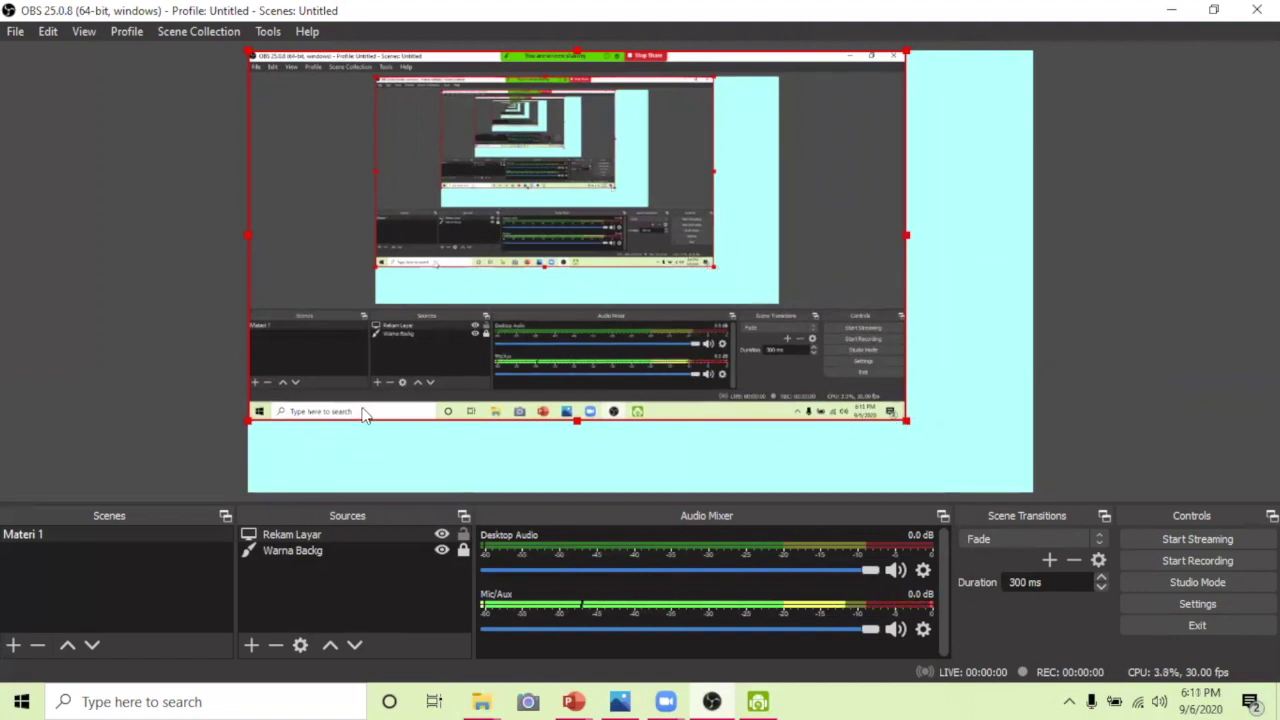
pyautogui.click(463, 535)
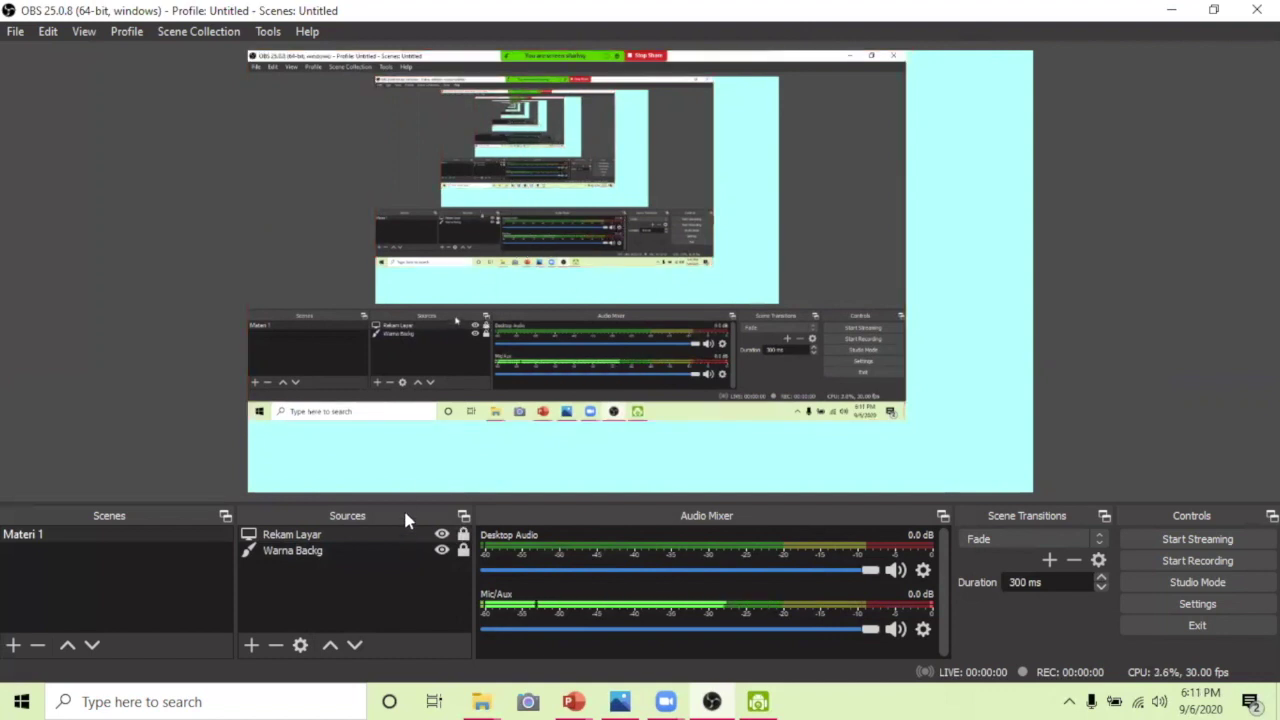
# Step: Unlock the Rekam Layar capture, move it slightly right along the canvas's upper edge, shrink it to about 81% of the canvas width, and relock it
pyautogui.click(463, 536)
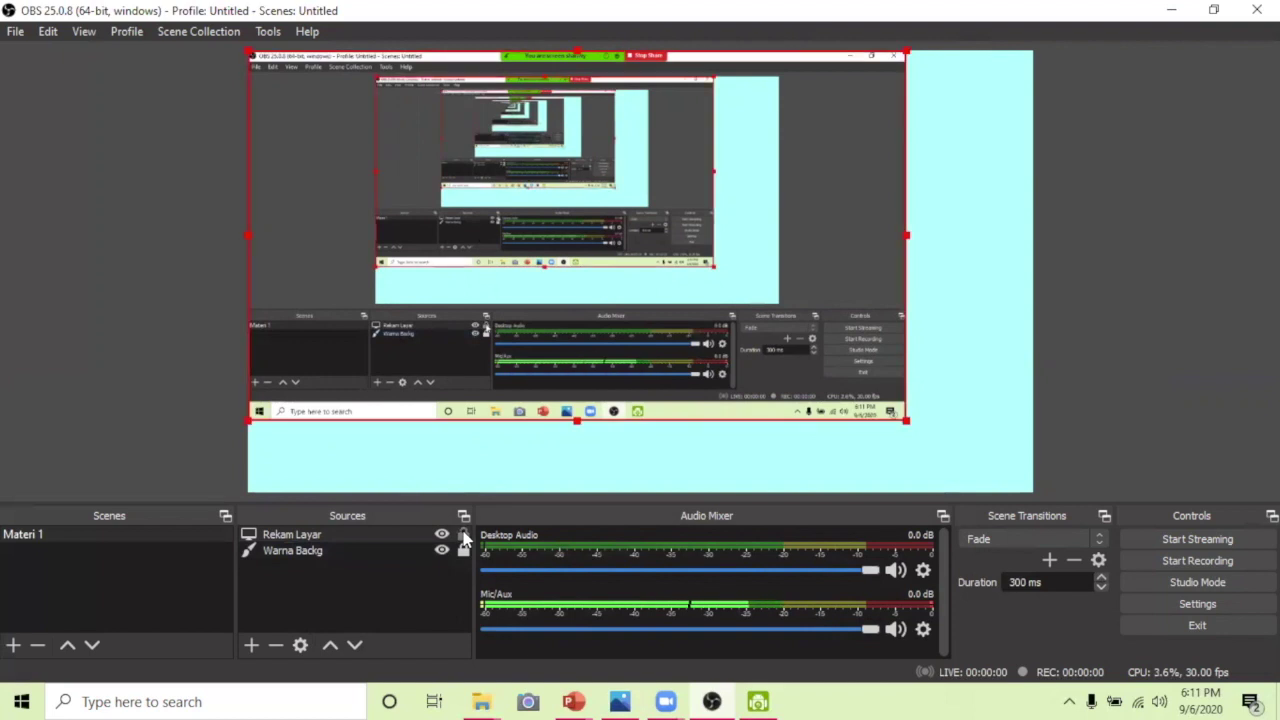
pyautogui.moveTo(455, 290); pyautogui.dragTo(496, 308)
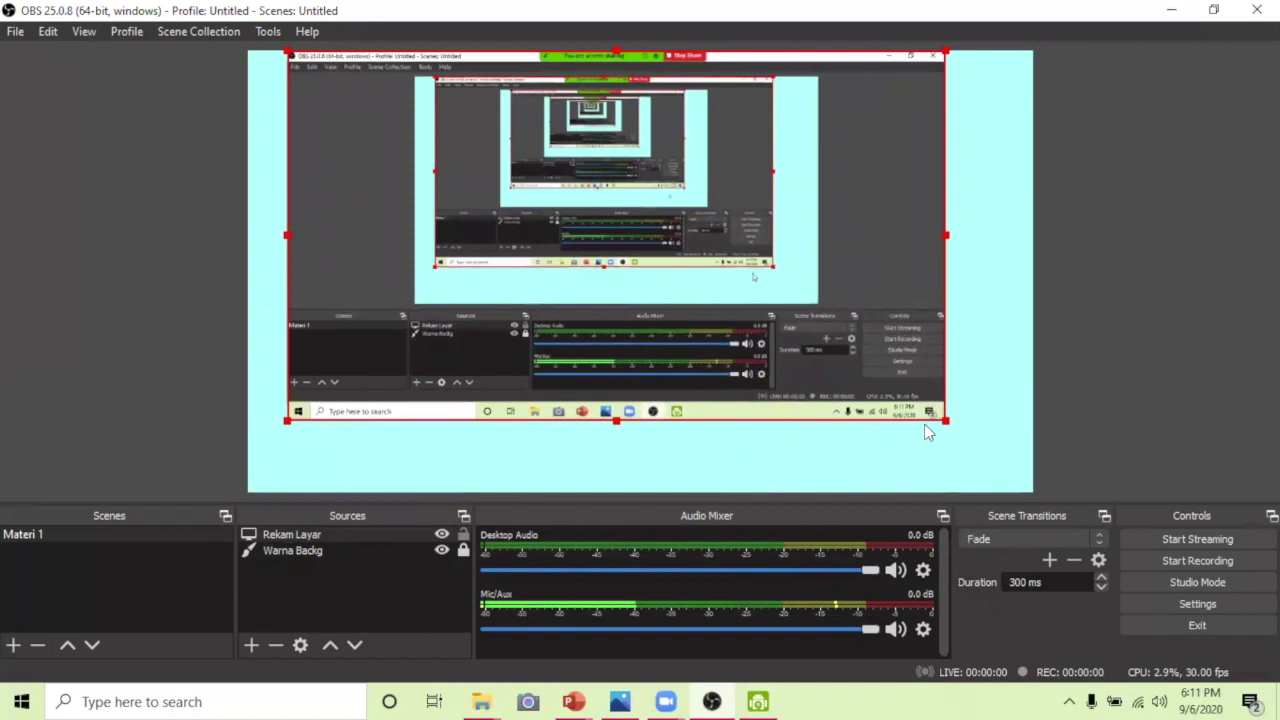
pyautogui.moveTo(950, 420); pyautogui.dragTo(912, 417)
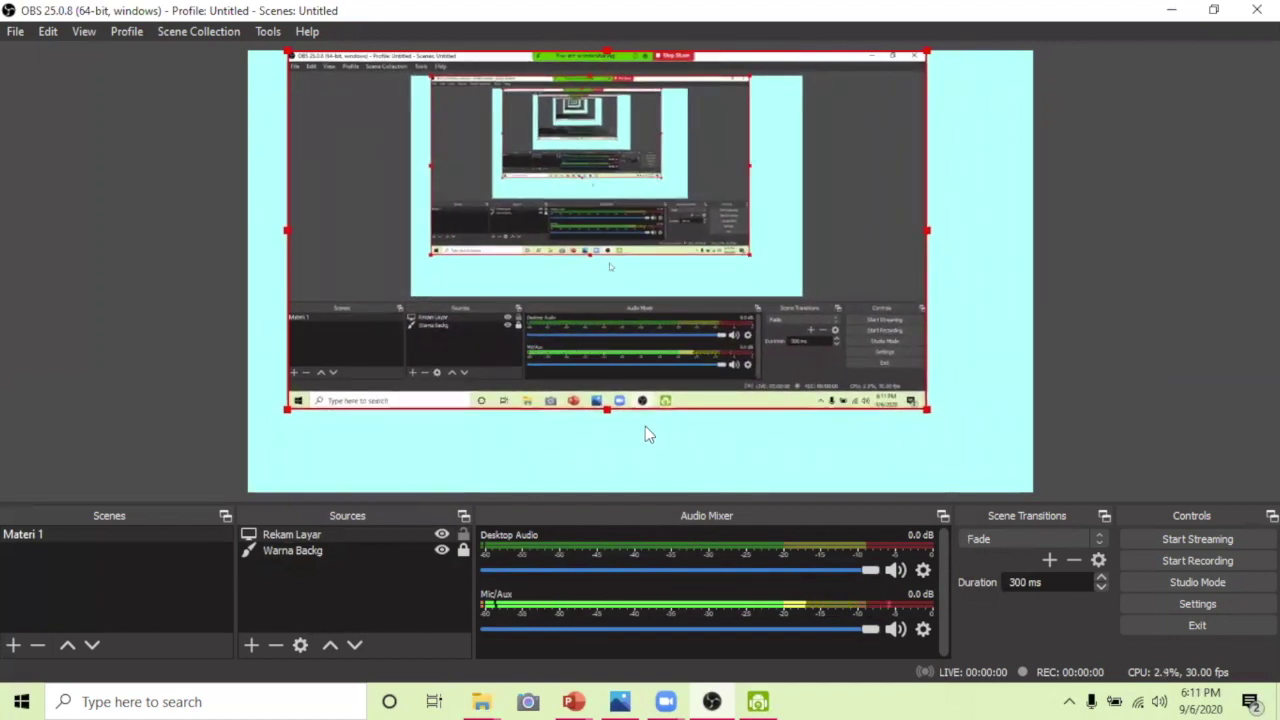
pyautogui.click(464, 536)
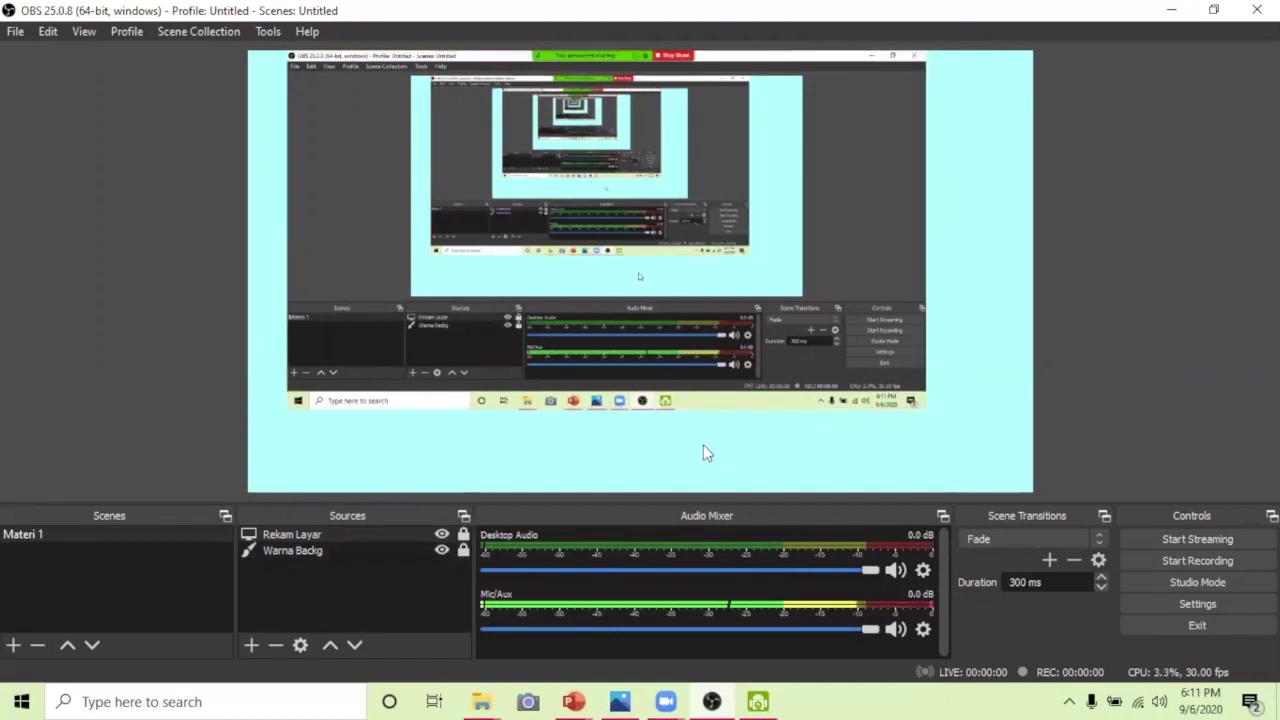
# Step: Add a new Image source named "Logo Sekolah" to the Materi 1 scene
pyautogui.click(250, 646)
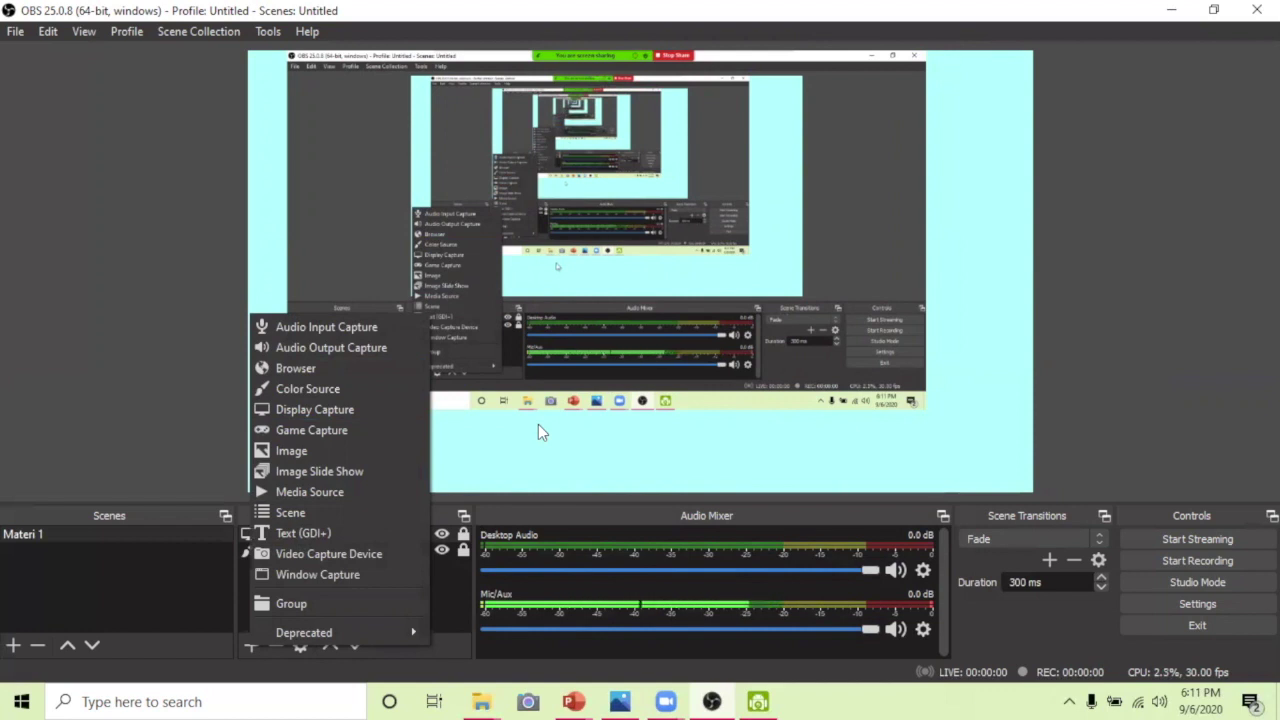
pyautogui.click(283, 452)
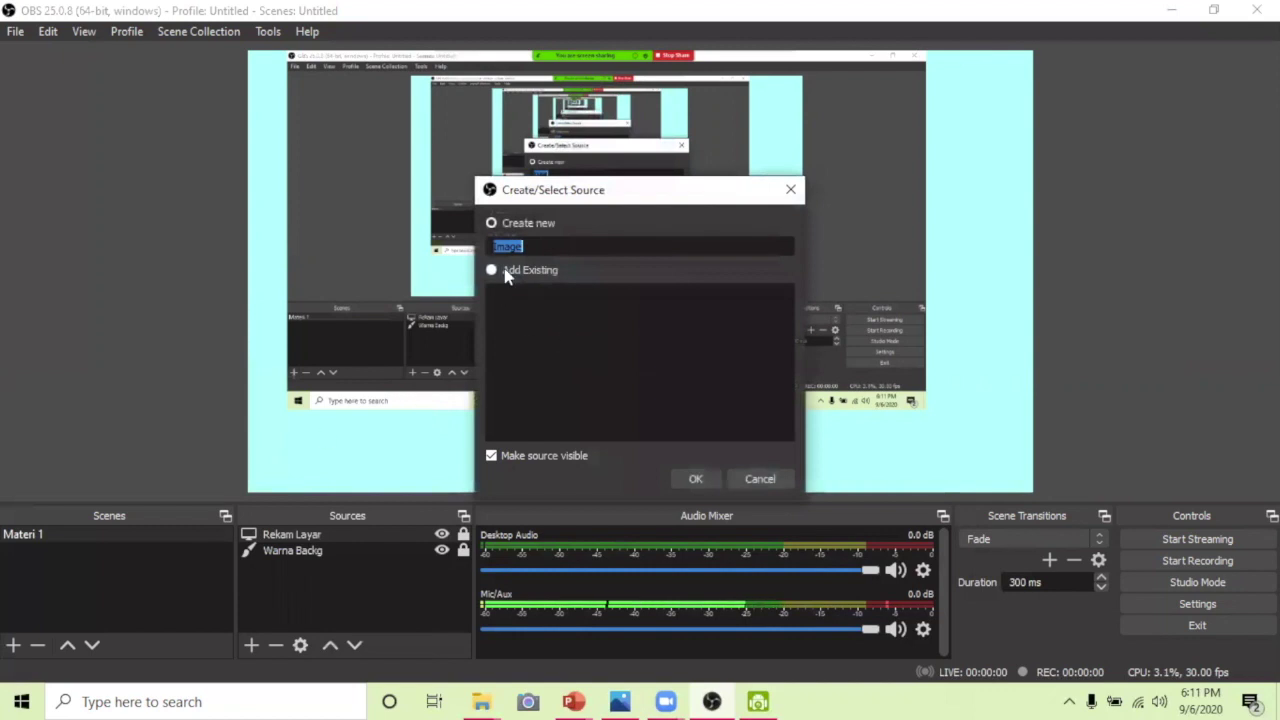
pyautogui.press('BackSpace')
pyautogui.write('L')
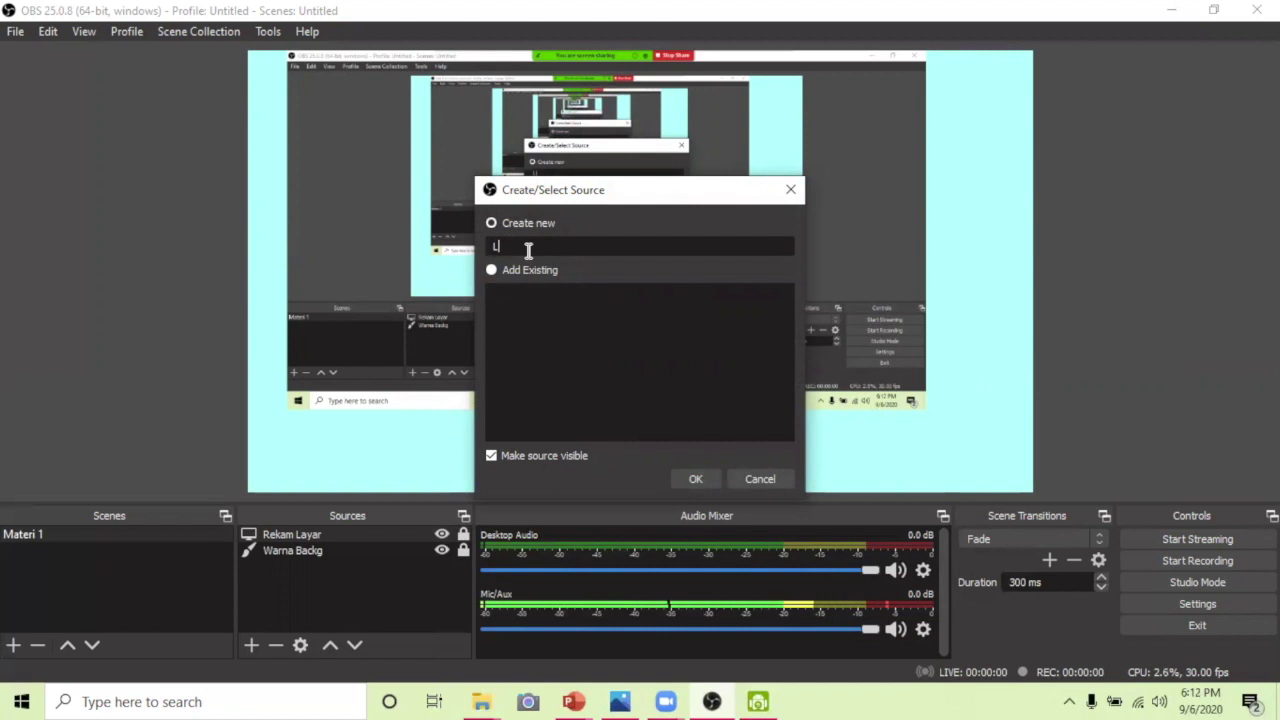
pyautogui.write('ogo Sekolah')
pyautogui.click(696, 480)
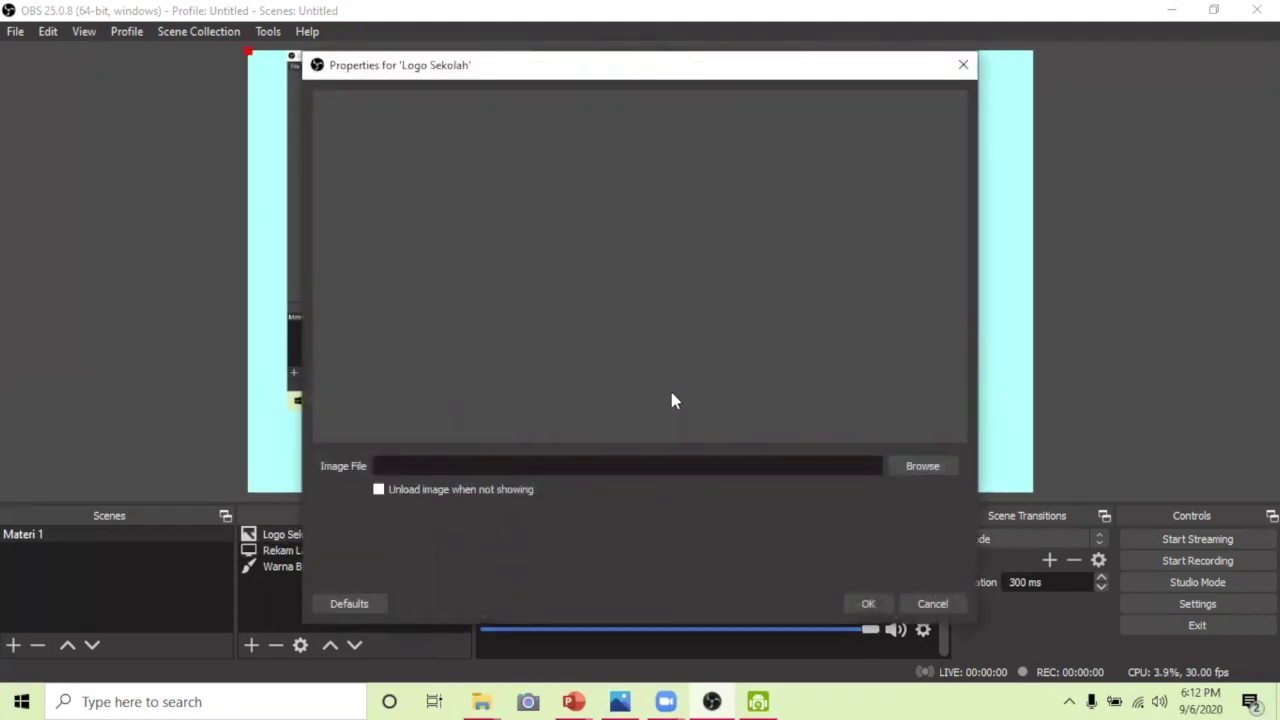
# Step: Load the LOGO-SMKN20-766x1024 image from the Properti OBS Pembelajaran folder into the Logo Sekolah source
pyautogui.click(926, 467)
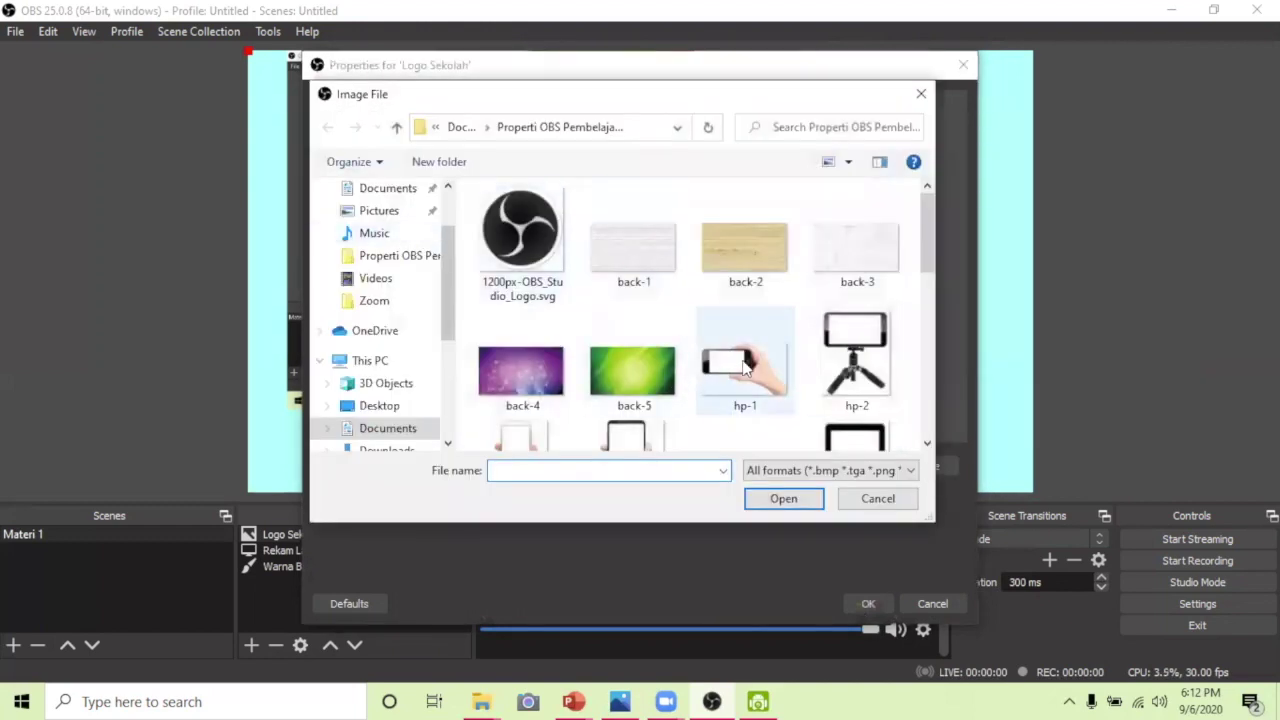
pyautogui.scroll(-3, 752, 370)
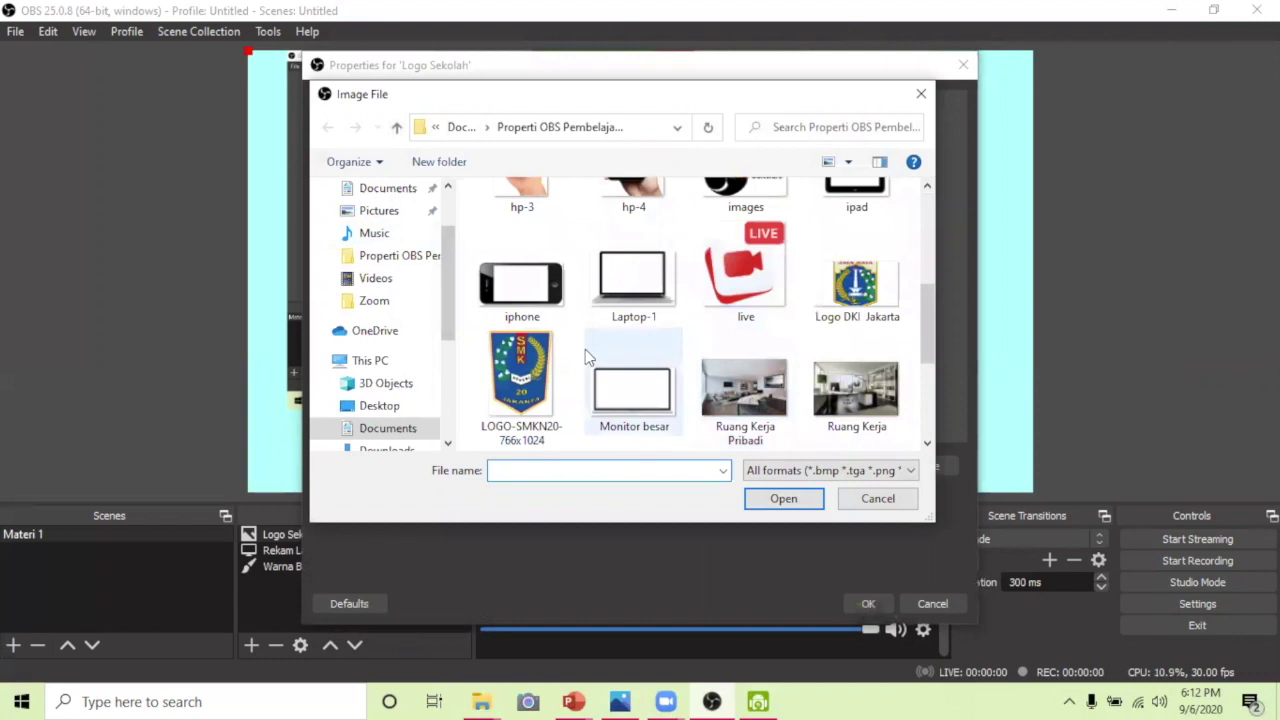
pyautogui.click(530, 368)
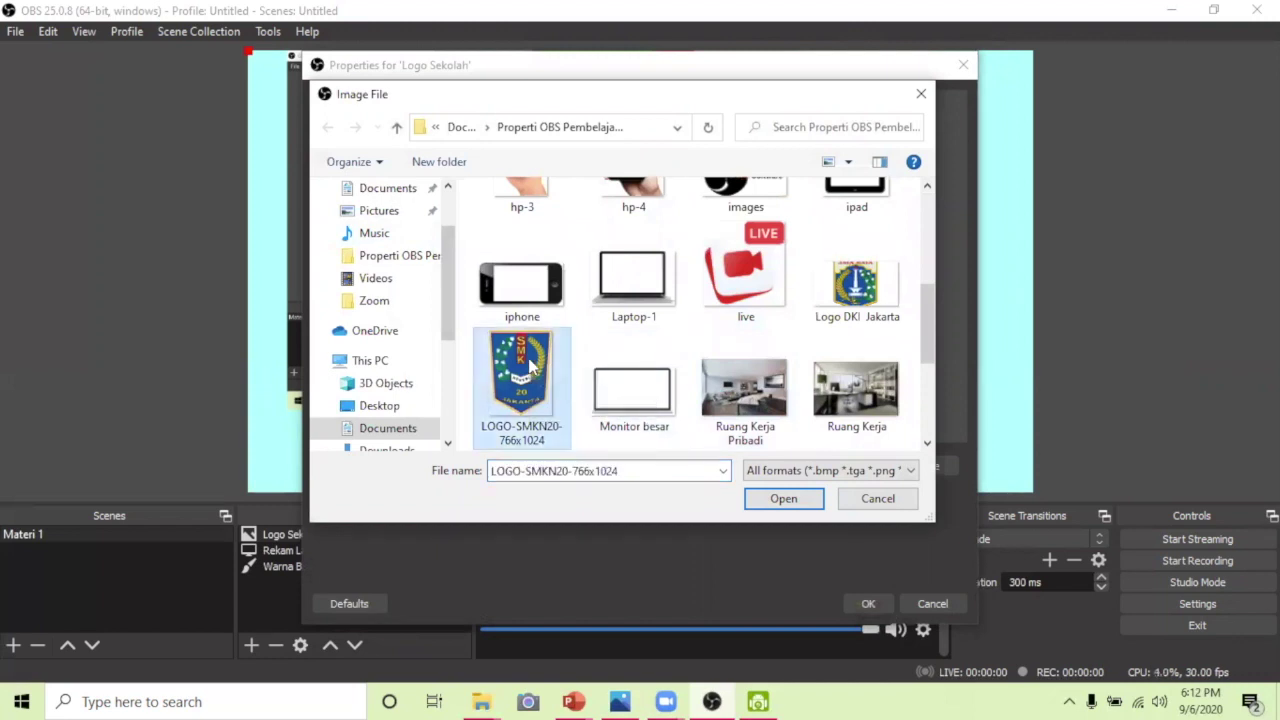
pyautogui.click(784, 500)
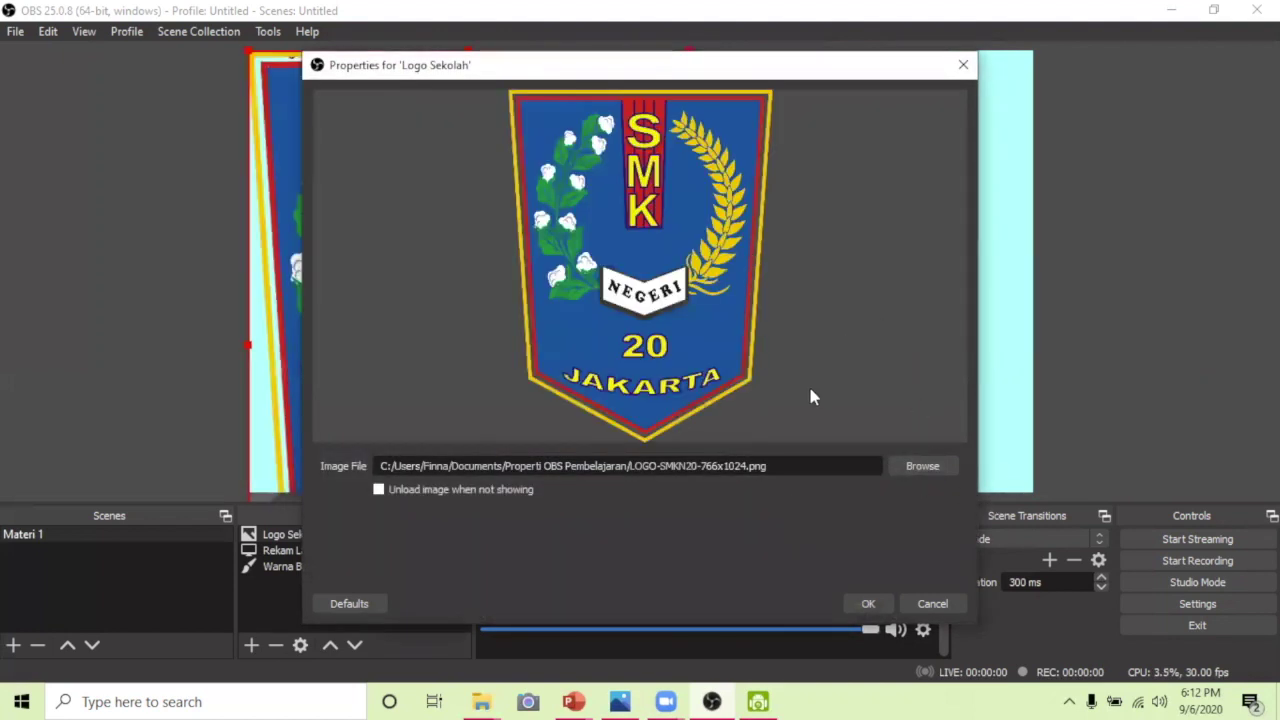
pyautogui.click(868, 604)
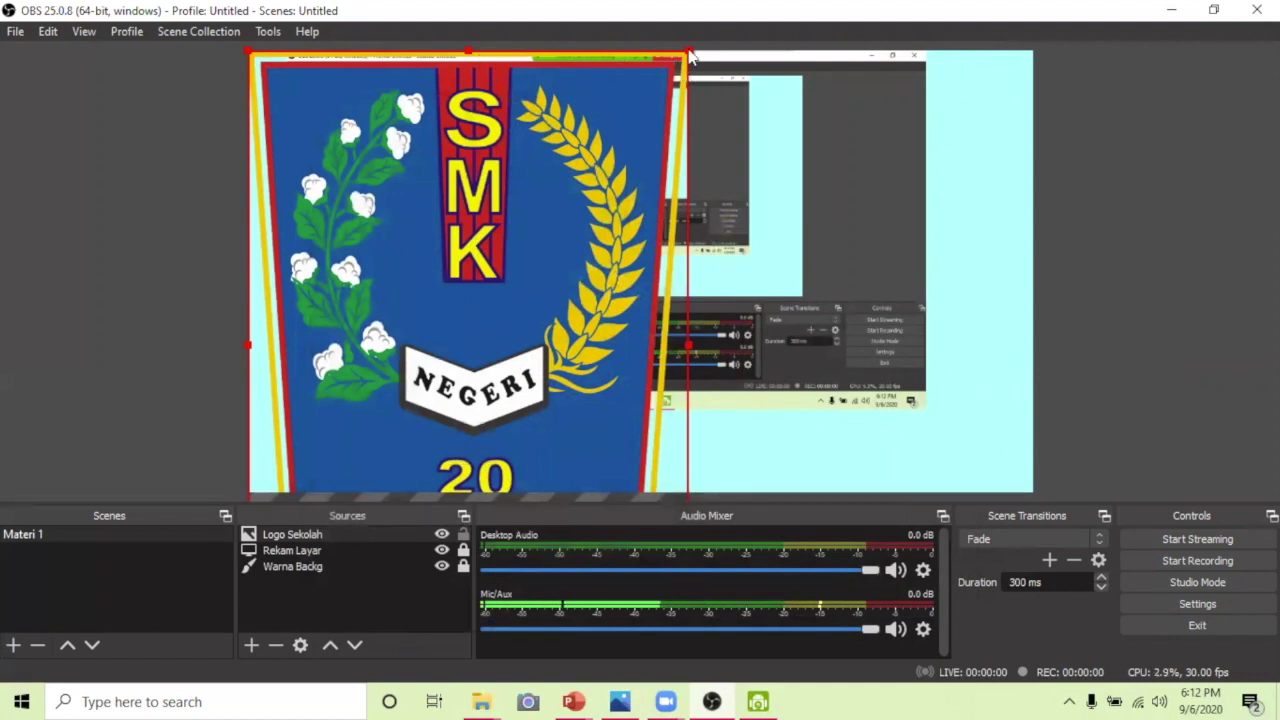
# Step: Shrink the school logo to about 13% of the canvas width, place it in the canvas's upper-right corner beside the screen capture, and lock it
pyautogui.moveTo(686, 56); pyautogui.dragTo(548, 272)
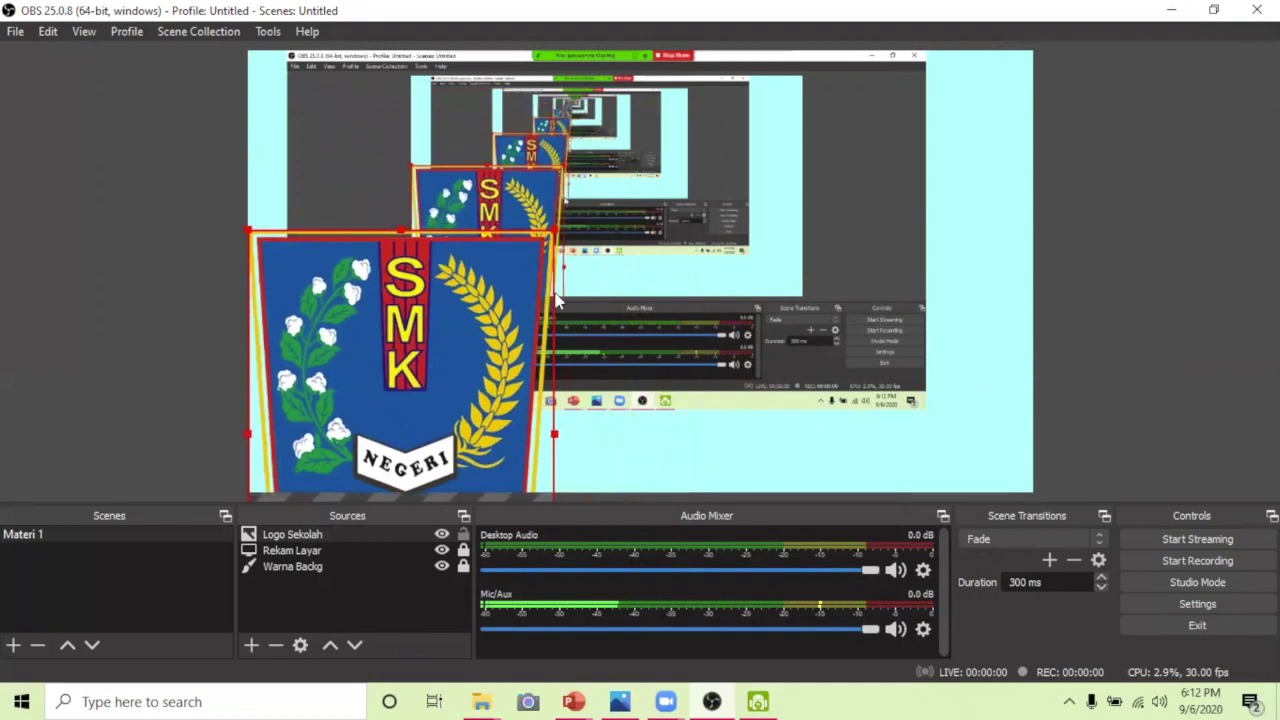
pyautogui.moveTo(424, 276); pyautogui.dragTo(616, 118)
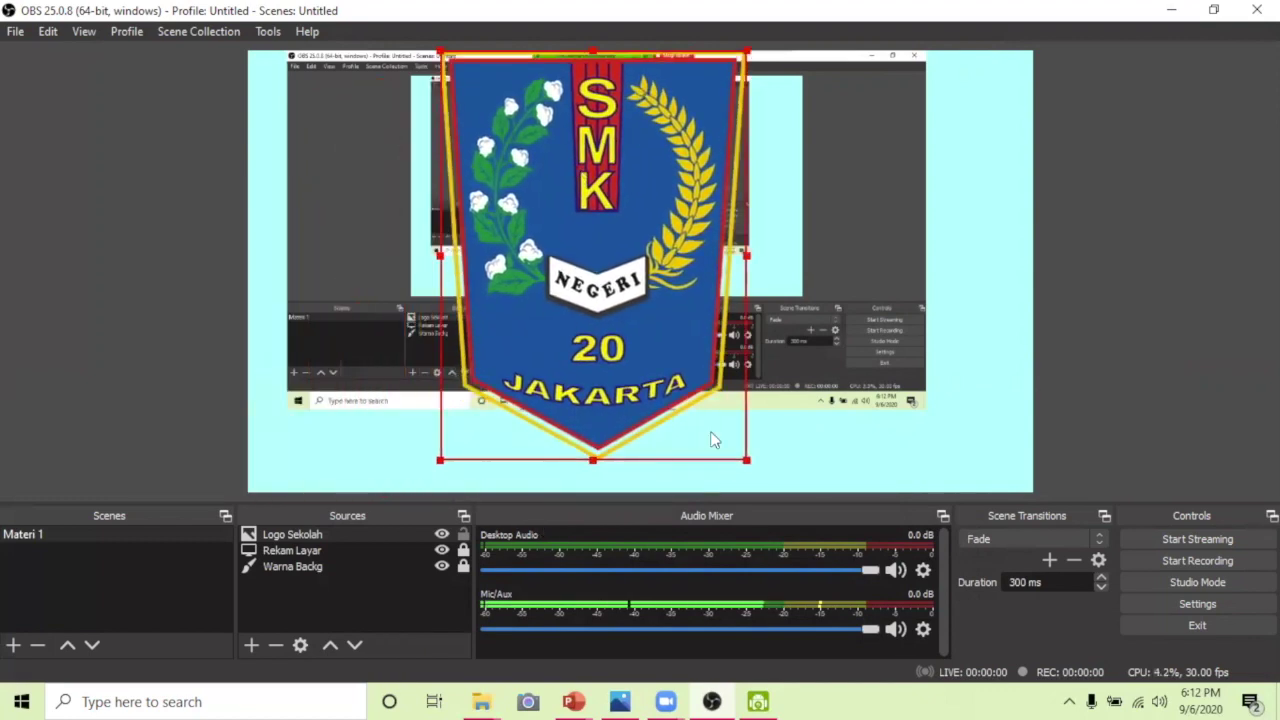
pyautogui.moveTo(746, 463); pyautogui.dragTo(576, 232)
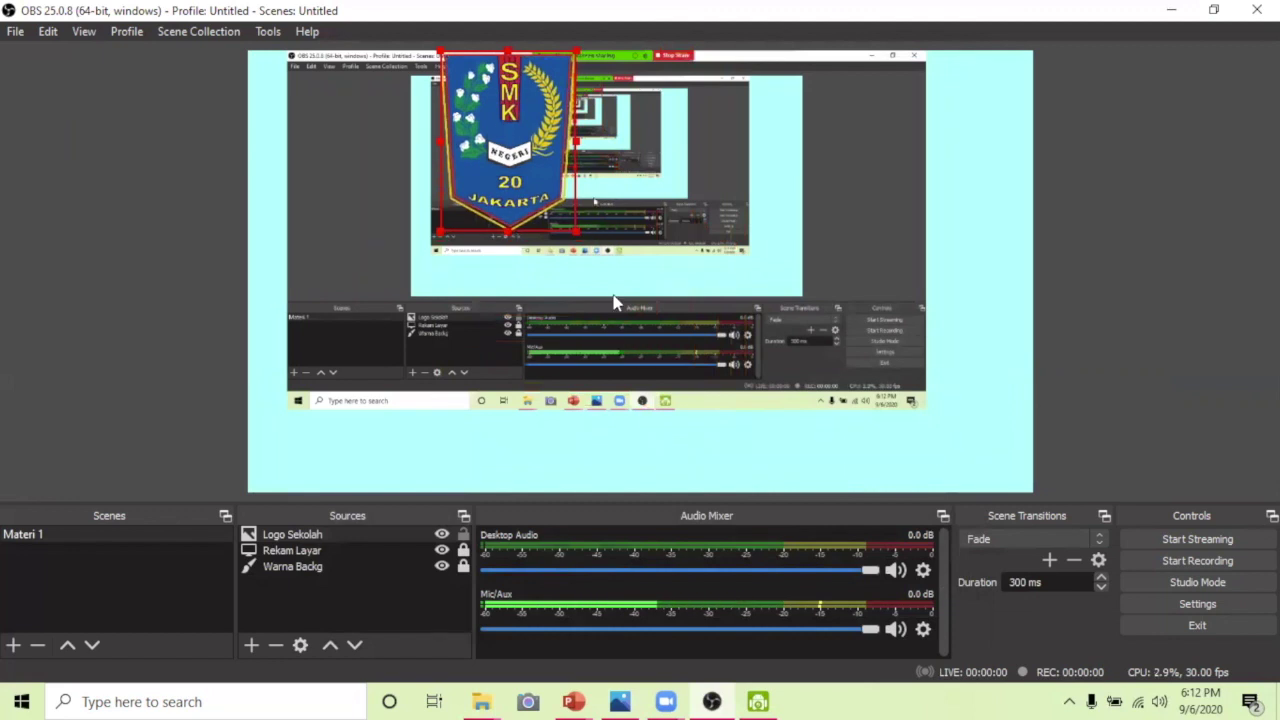
pyautogui.moveTo(577, 233); pyautogui.dragTo(547, 200)
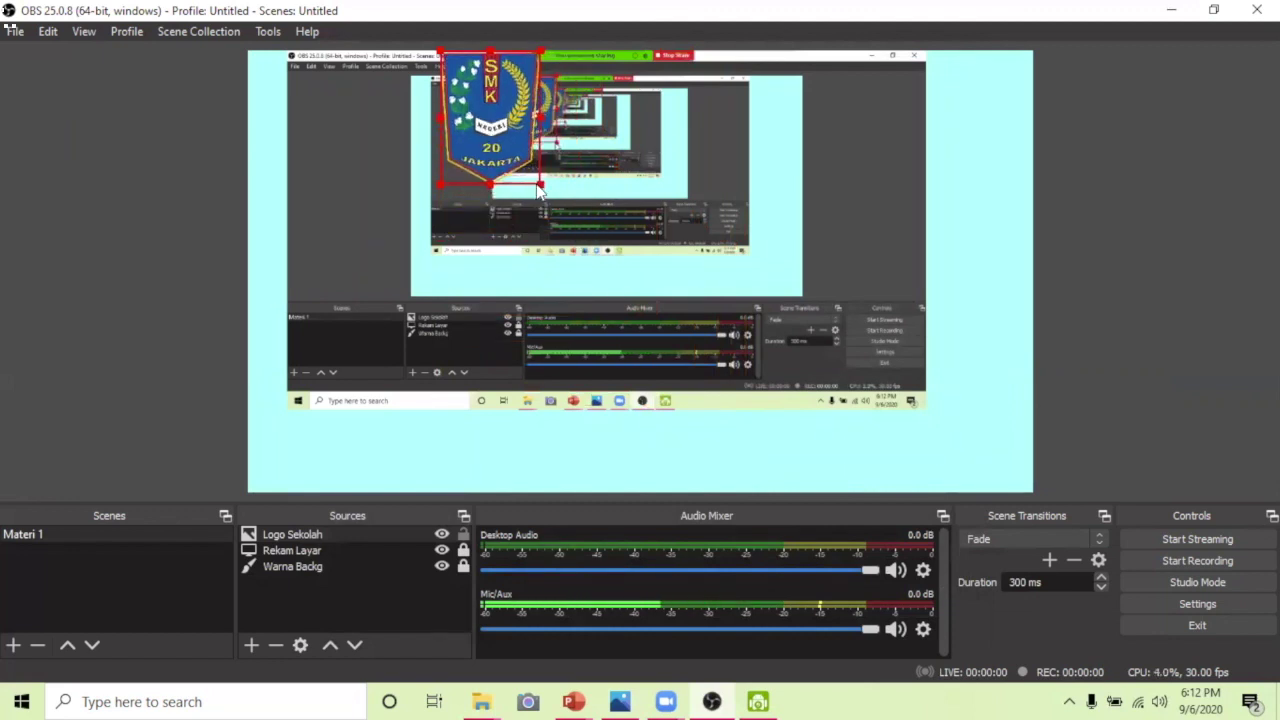
pyautogui.moveTo(485, 102); pyautogui.dragTo(961, 101)
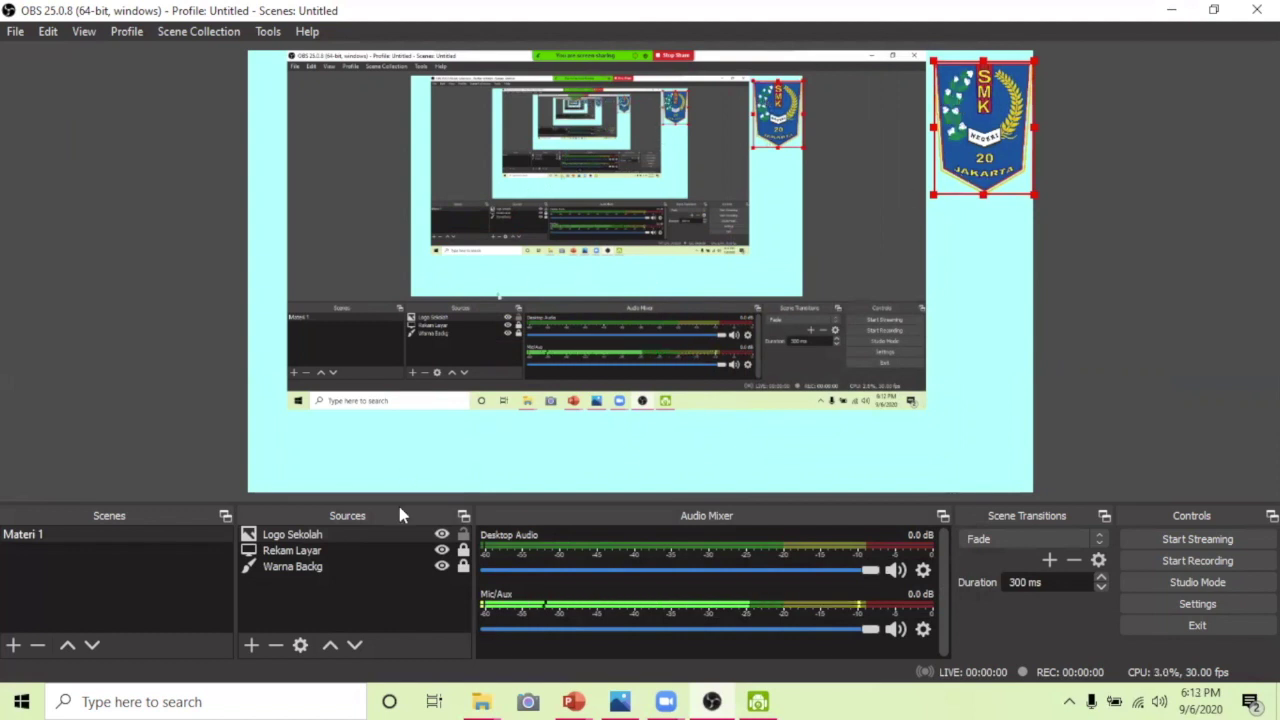
pyautogui.click(463, 536)
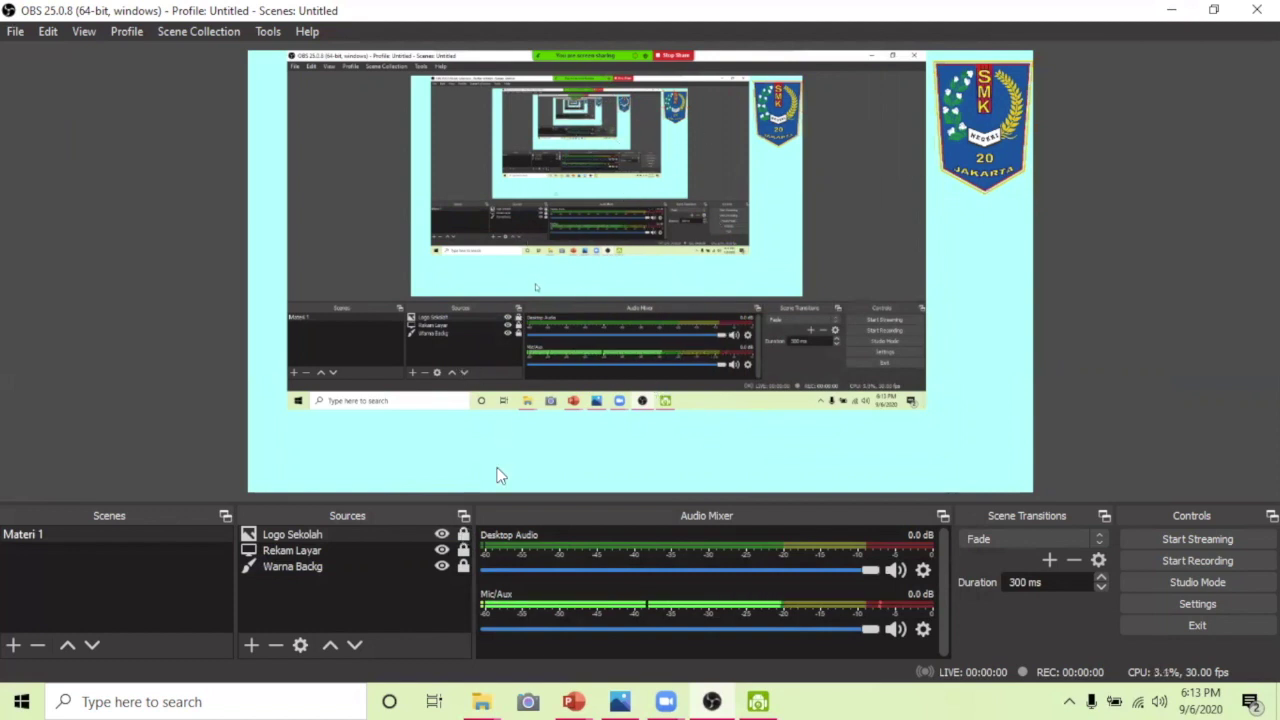
# Step: Add a new Media Source named "Video Sejarah" to the Materi 1 scene
pyautogui.click(250, 649)
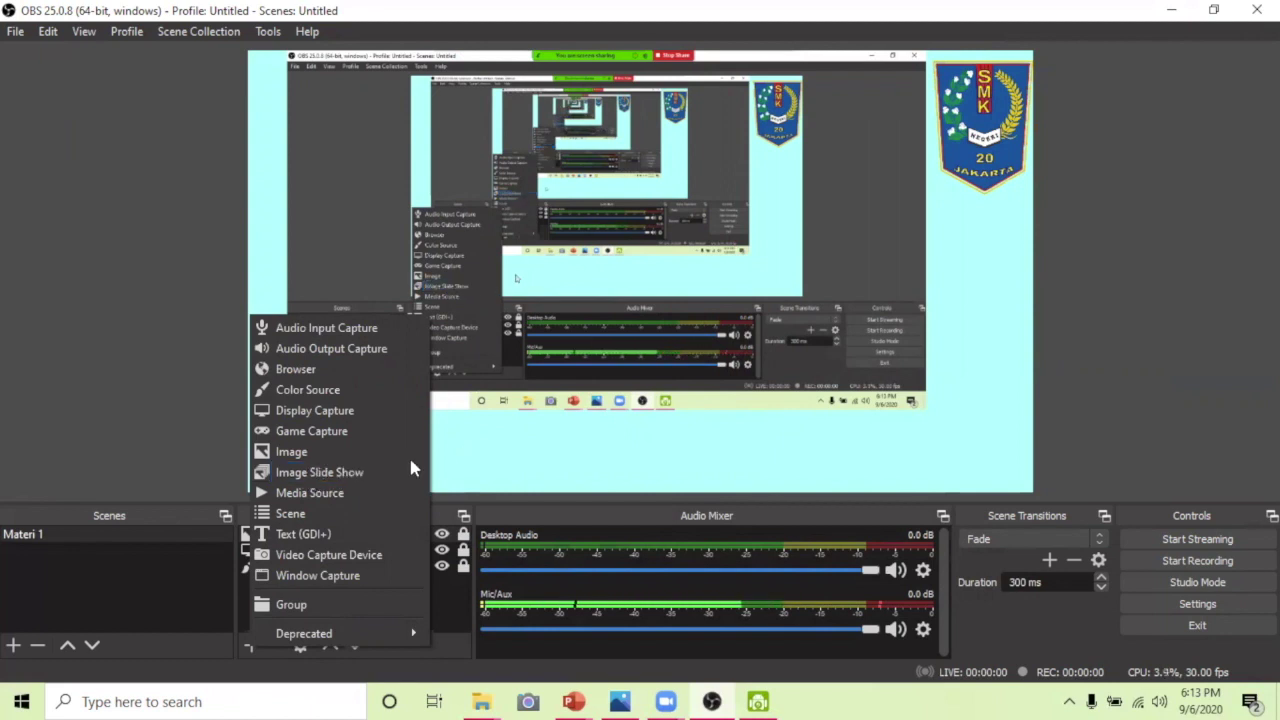
pyautogui.click(298, 496)
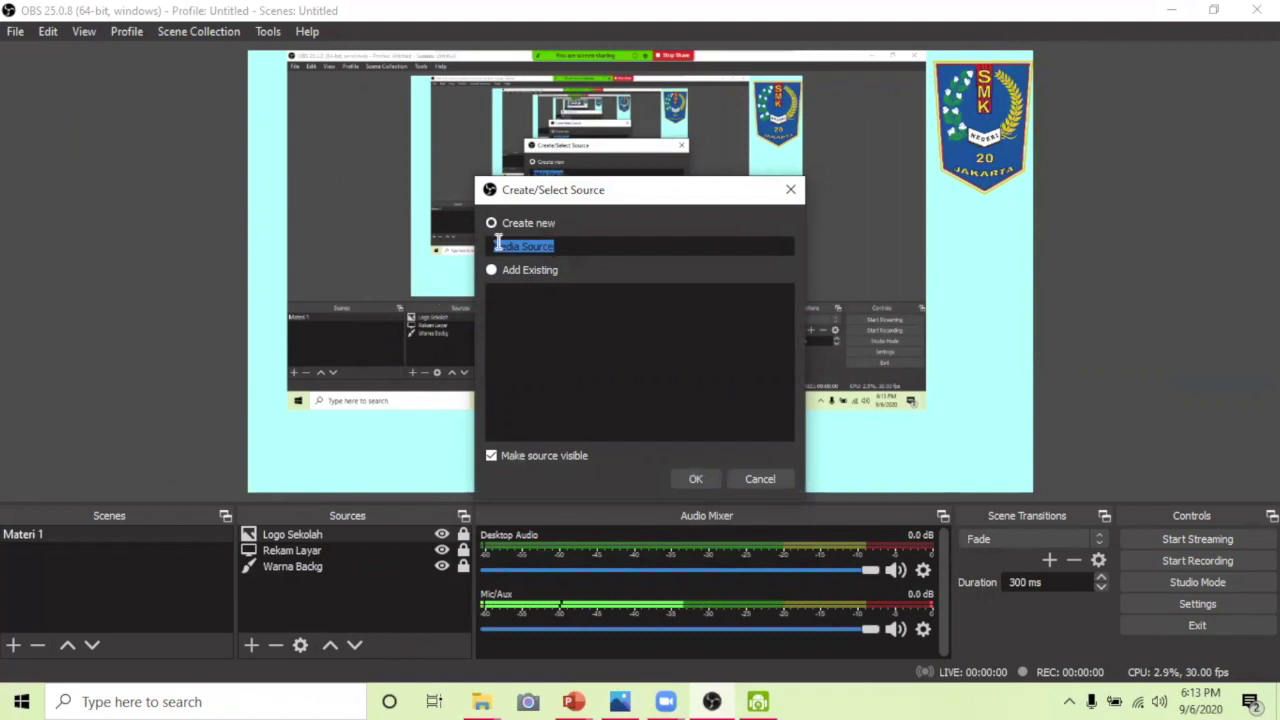
pyautogui.click(564, 249)
pyautogui.press('BackSpace')
pyautogui.press('BackSpace')
pyautogui.press('BackSpace')
pyautogui.press('BackSpace')
pyautogui.press('BackSpace')
pyautogui.press('BackSpace')
pyautogui.press('BackSpace')
pyautogui.press('BackSpace')
pyautogui.press('BackSpace')
pyautogui.press('BackSpace')
pyautogui.press('BackSpace')
pyautogui.press('BackSpace')
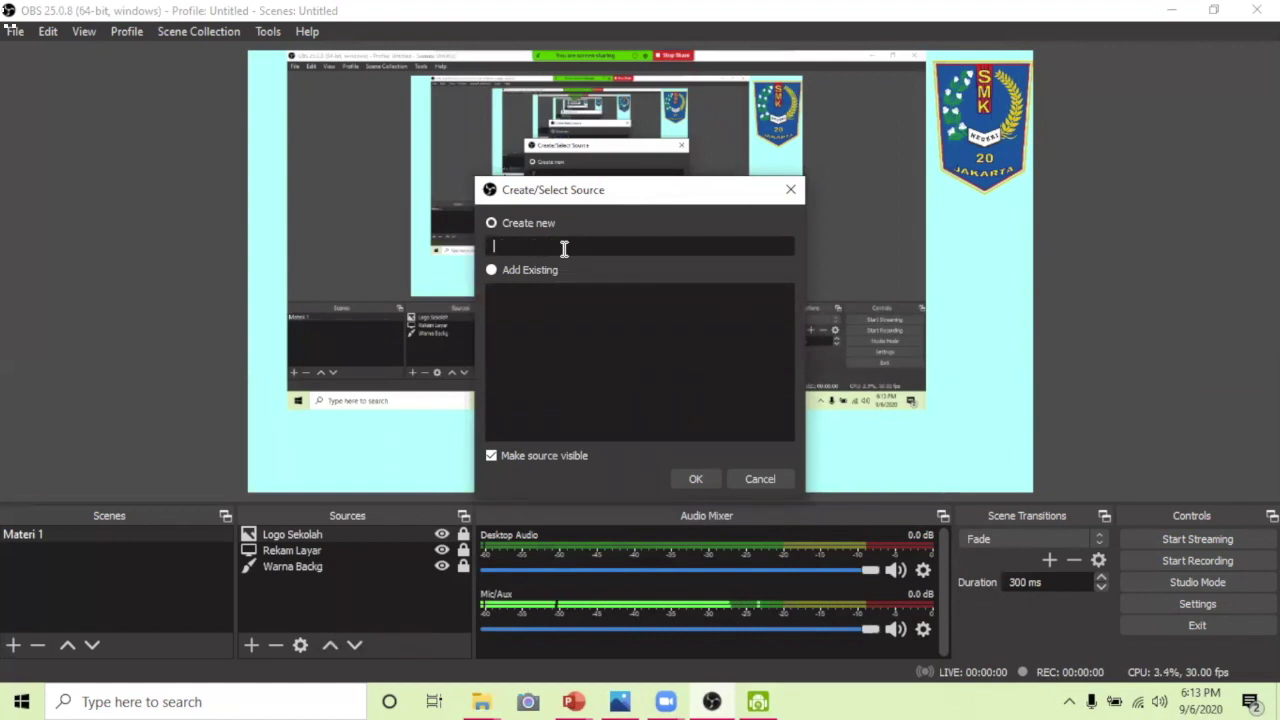
pyautogui.write('Video Pembelaja')
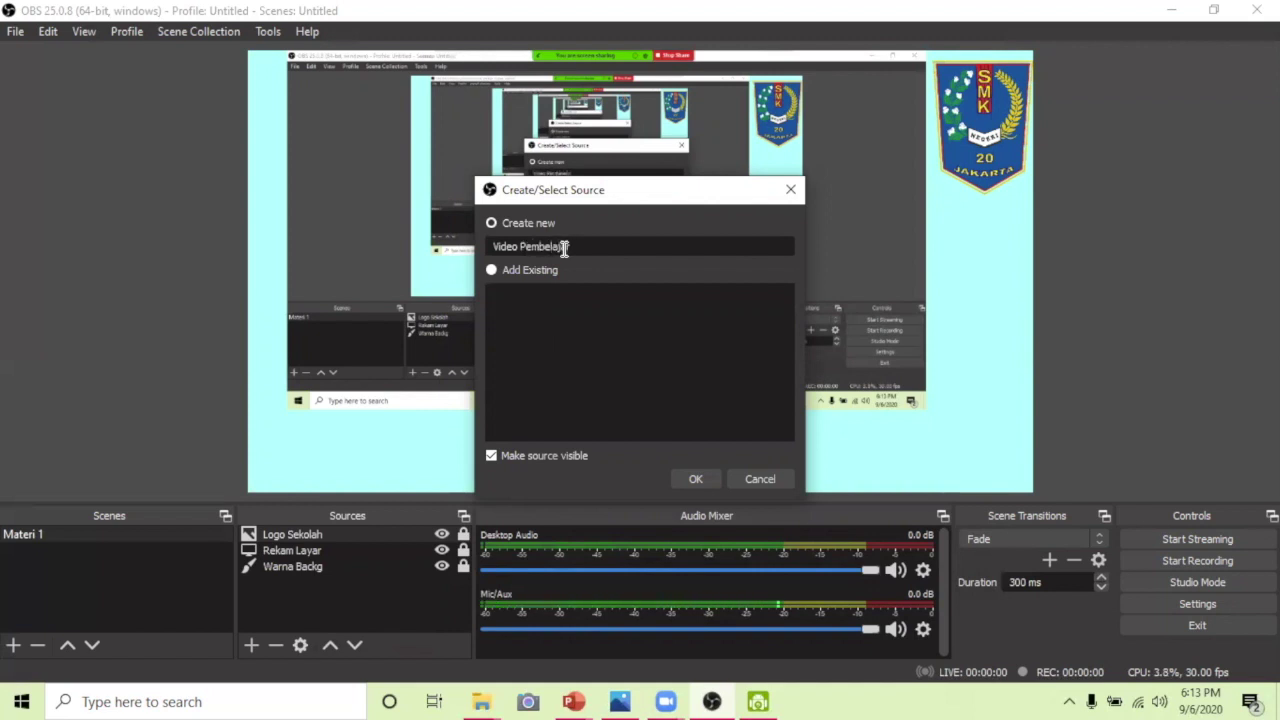
pyautogui.write('ran')
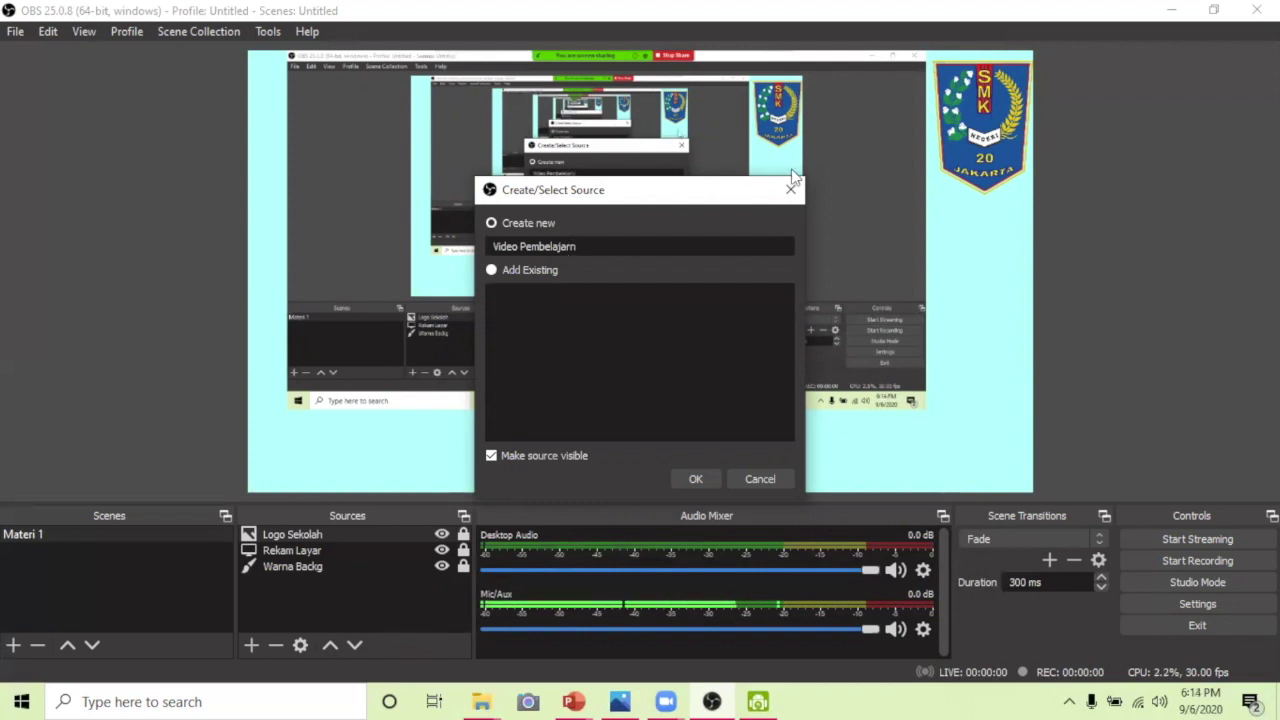
pyautogui.press('BackSpace')
pyautogui.press('BackSpace')
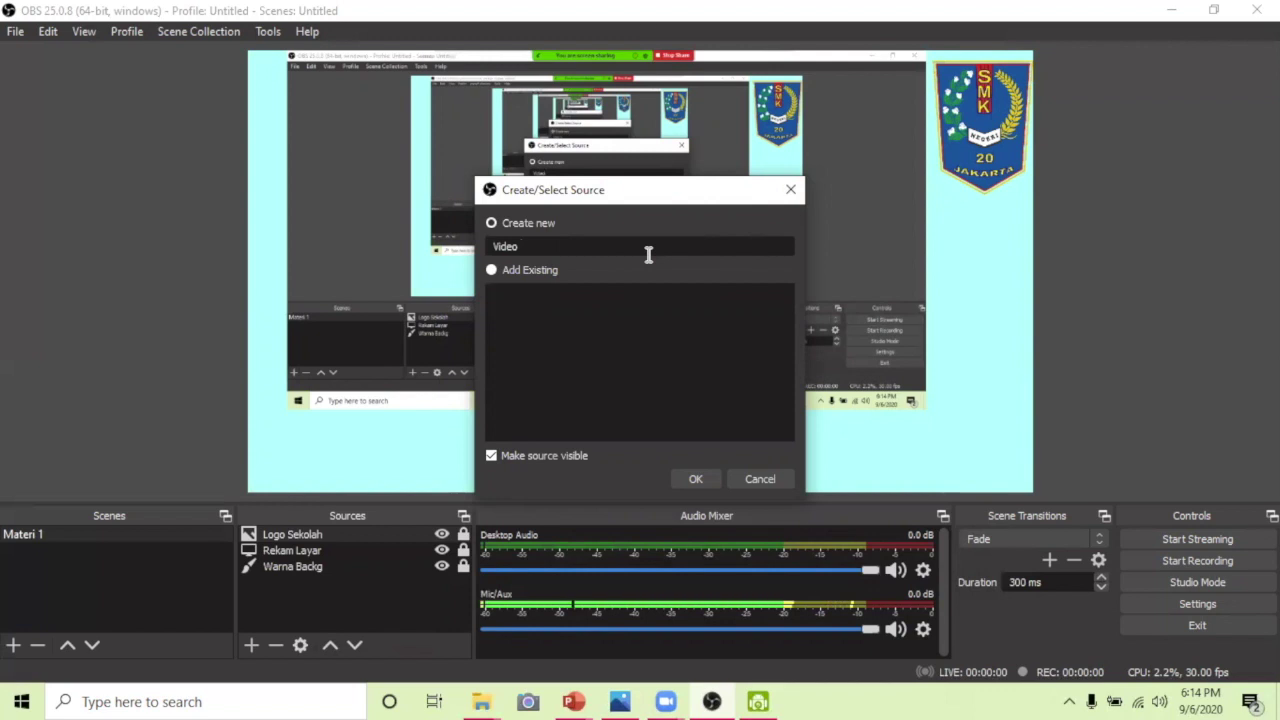
pyautogui.write('Sejarah')
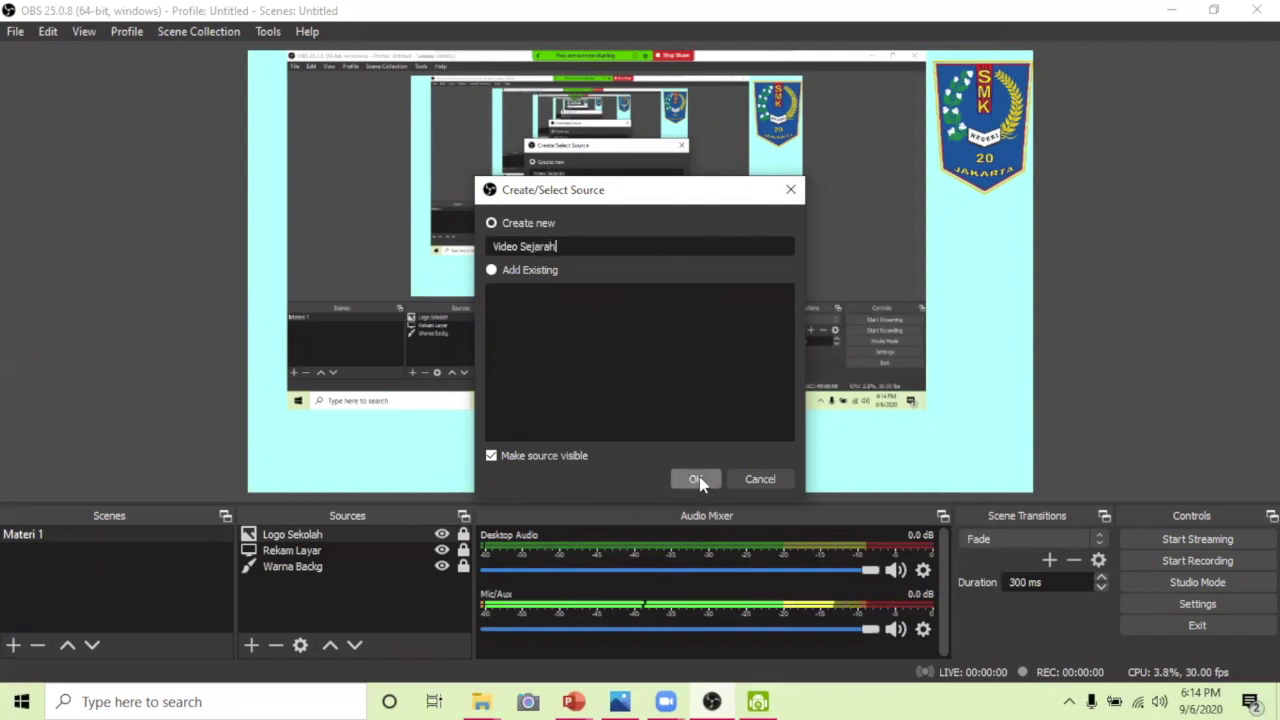
pyautogui.click(700, 479)
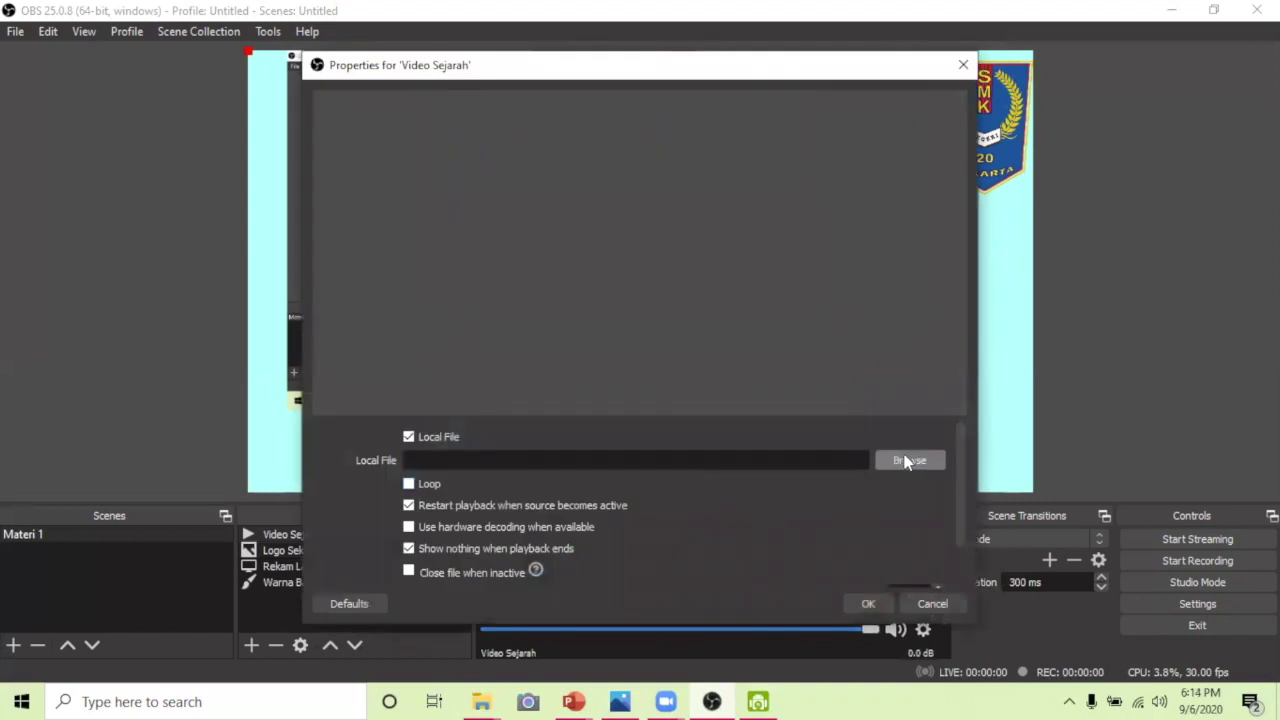
# Step: Load the local file backsound.mp4 into the Video Sejarah source, keeping the default playback options
pyautogui.click(907, 461)
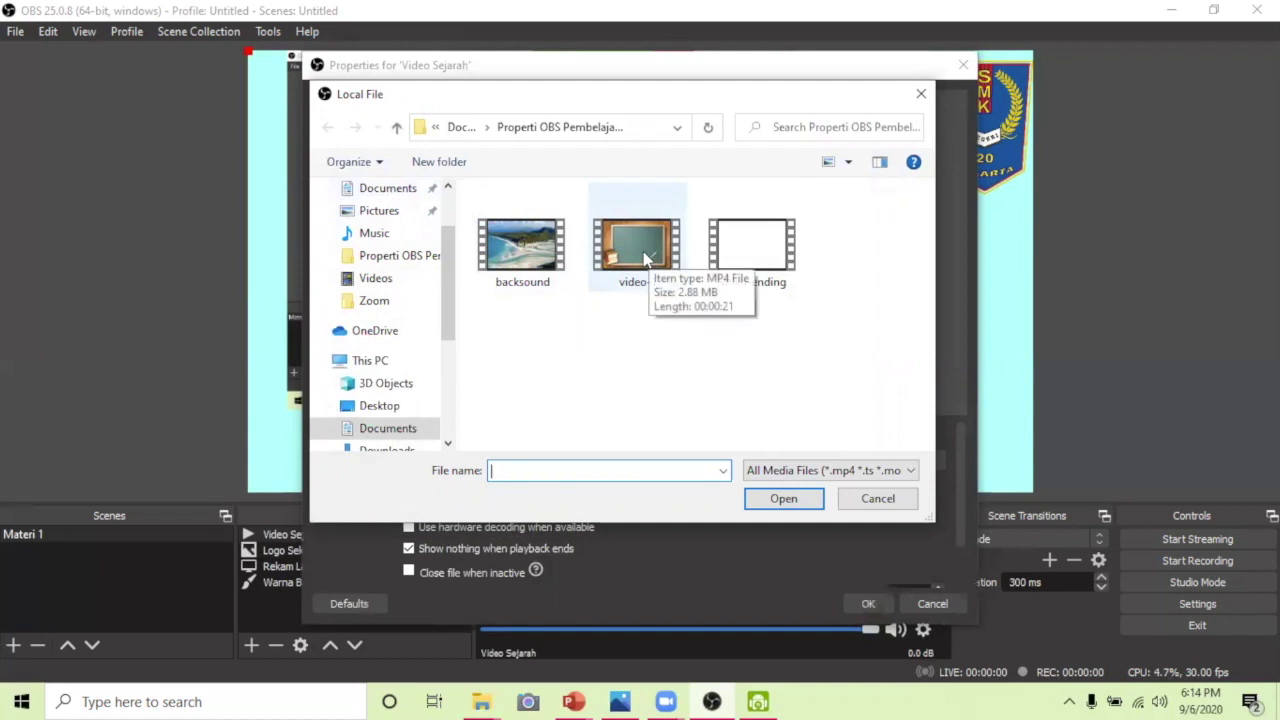
pyautogui.click(519, 253)
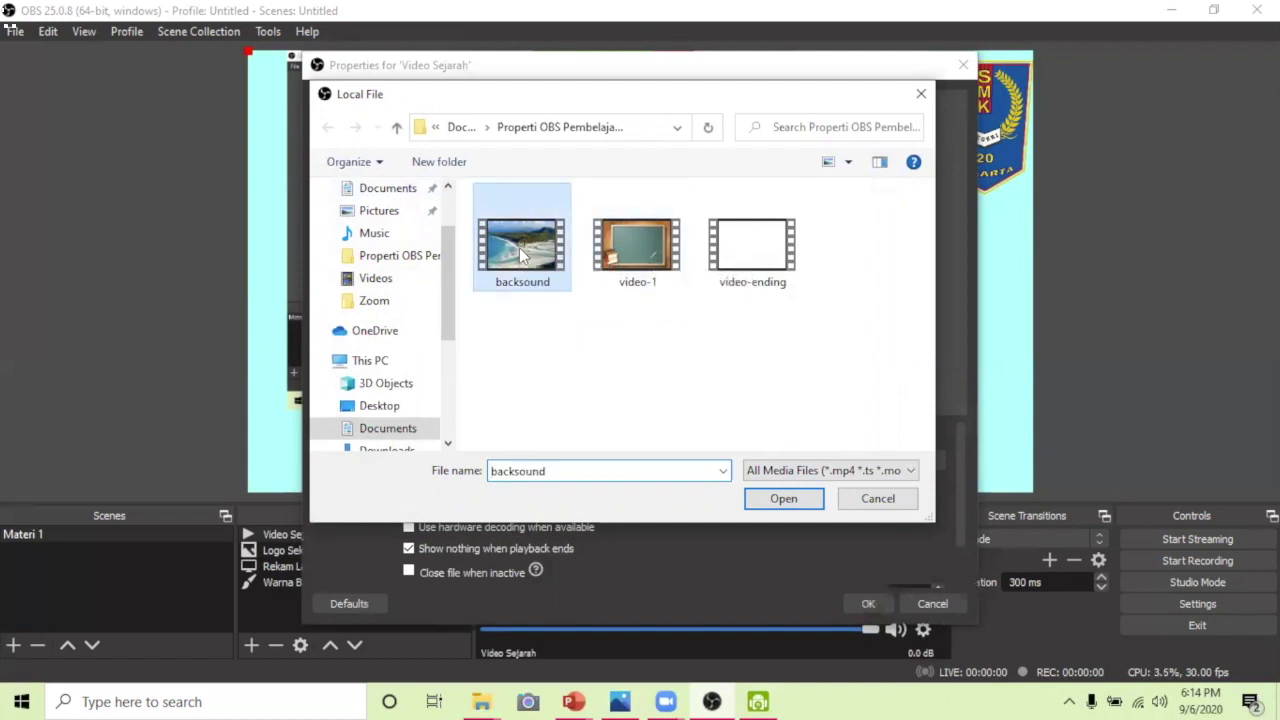
pyautogui.click(784, 500)
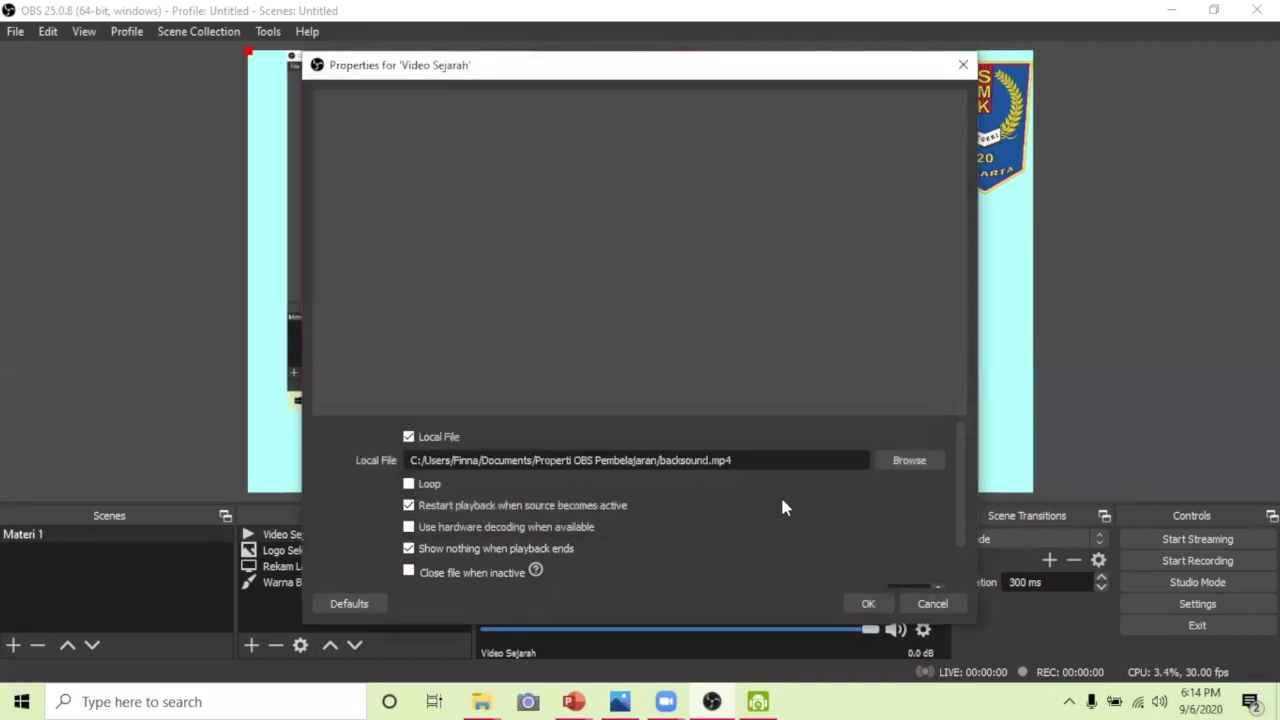
pyautogui.click(867, 605)
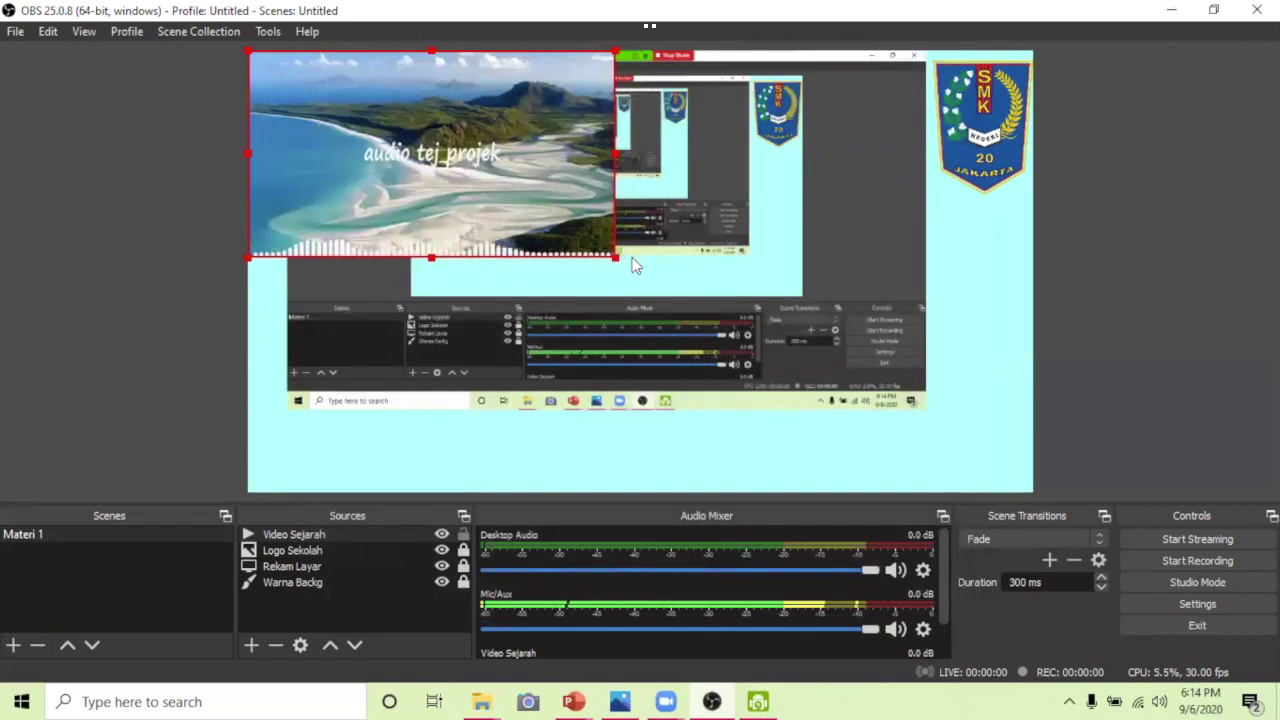
# Step: Enlarge the Video Sejarah clip to about 70% of the canvas width and position it over the Rekam Layar capture
pyautogui.moveTo(518, 172); pyautogui.dragTo(653, 184)
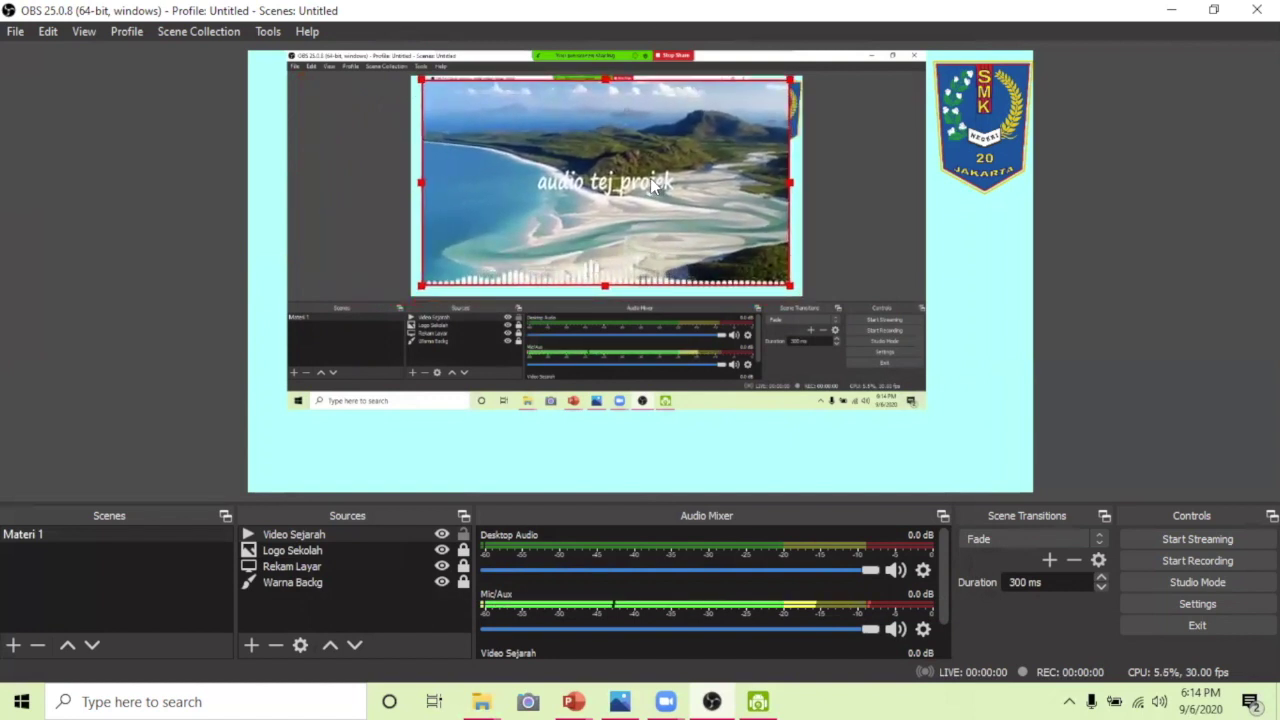
pyautogui.moveTo(792, 286); pyautogui.dragTo(912, 355)
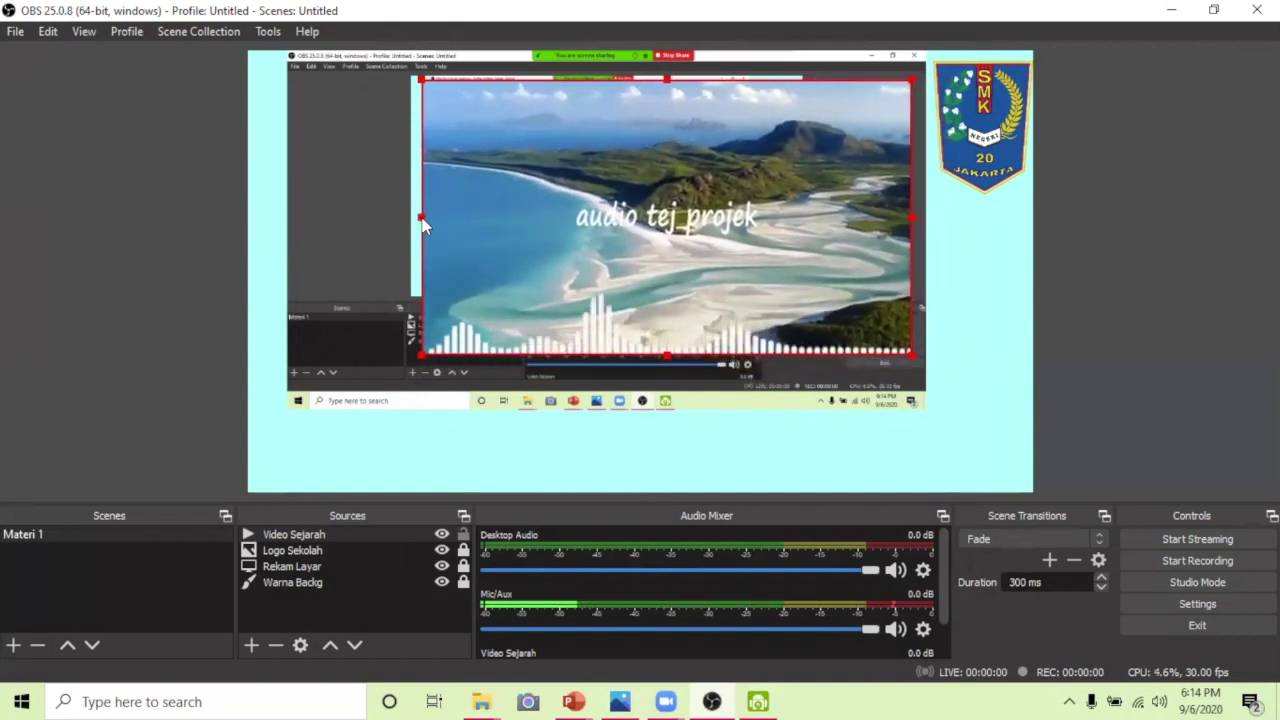
pyautogui.moveTo(425, 211); pyautogui.dragTo(357, 220)
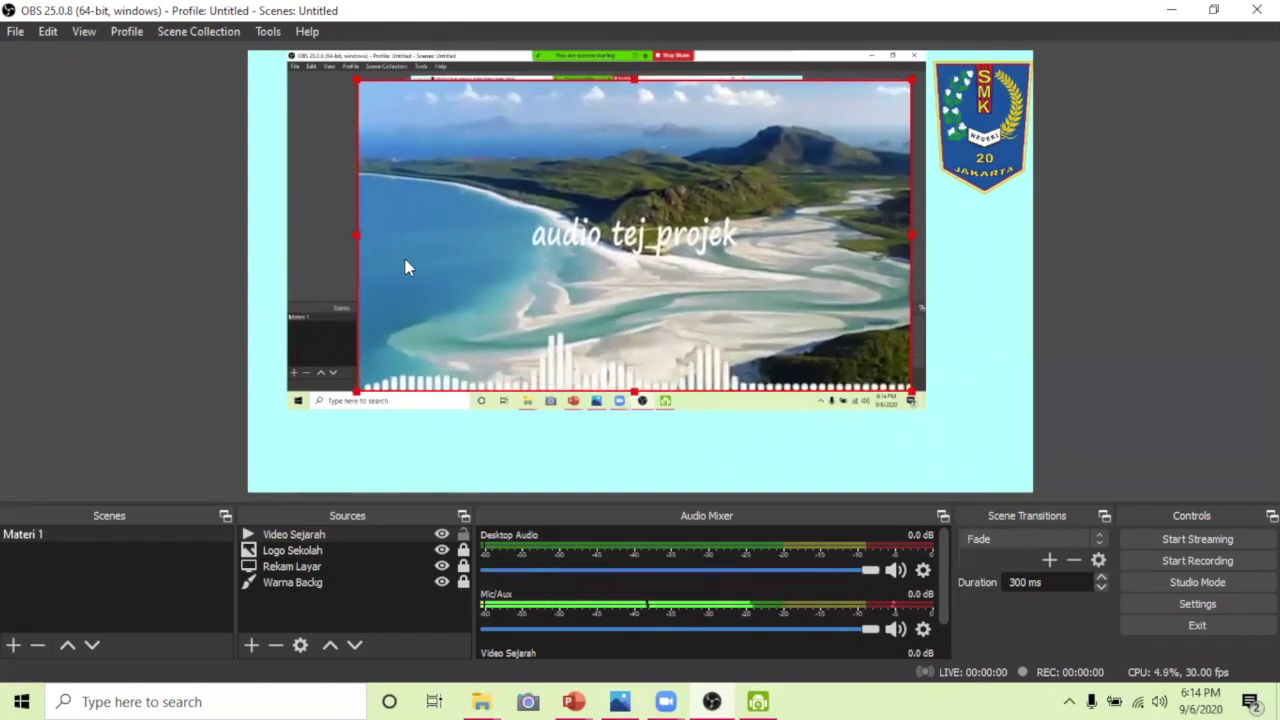
pyautogui.moveTo(437, 254); pyautogui.dragTo(410, 236)
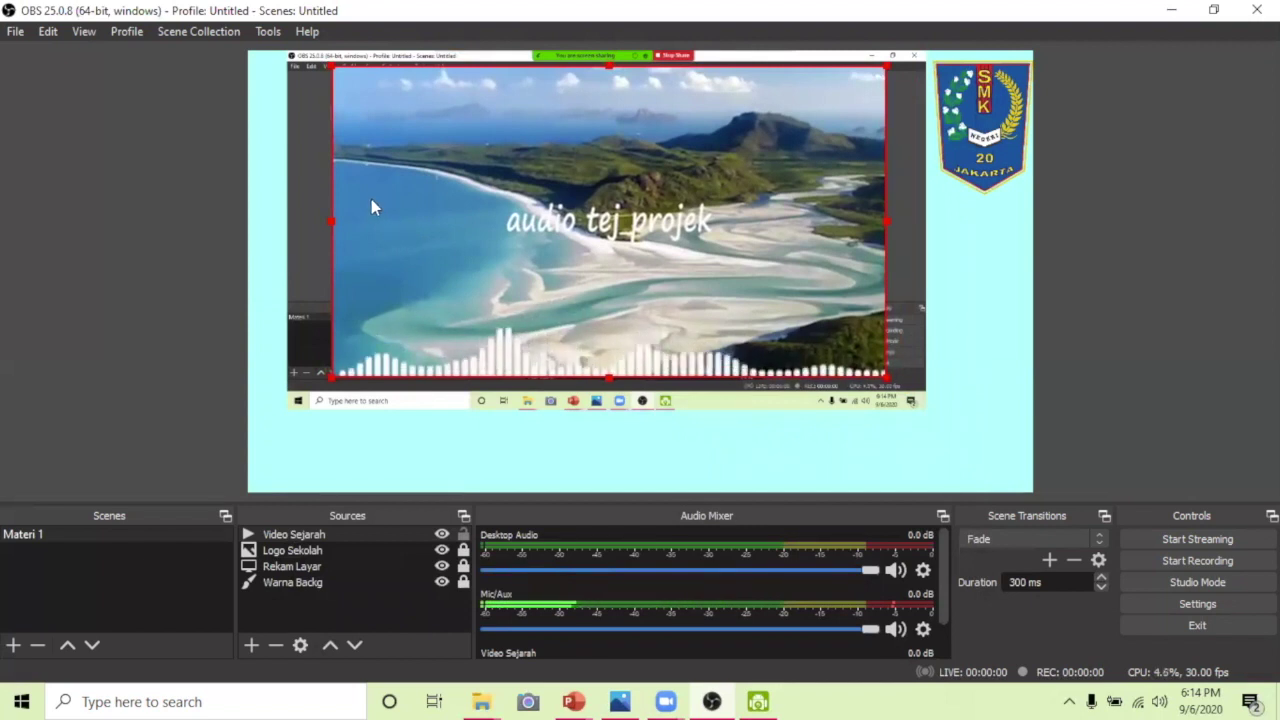
# Step: Enlarge the Video Sejarah clip to about 75% of the canvas width over the screen capture and lock it
pyautogui.moveTo(606, 377); pyautogui.dragTo(611, 387)
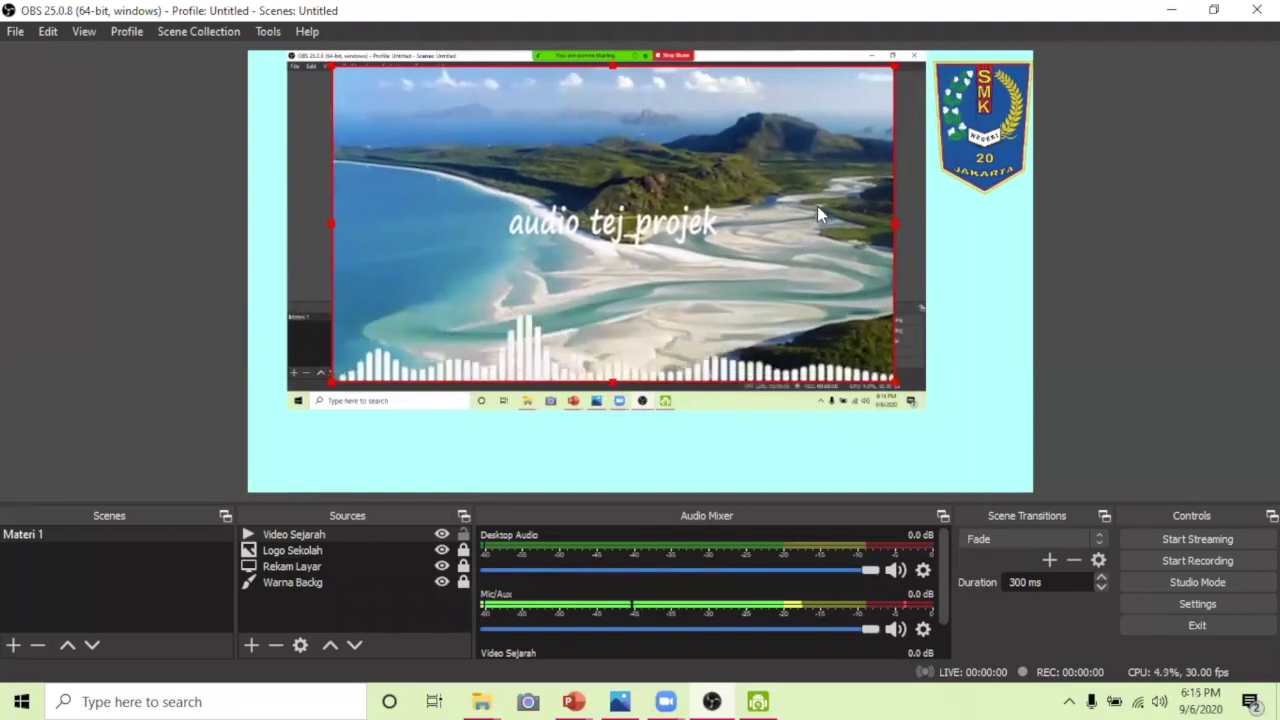
pyautogui.moveTo(326, 228); pyautogui.dragTo(311, 228)
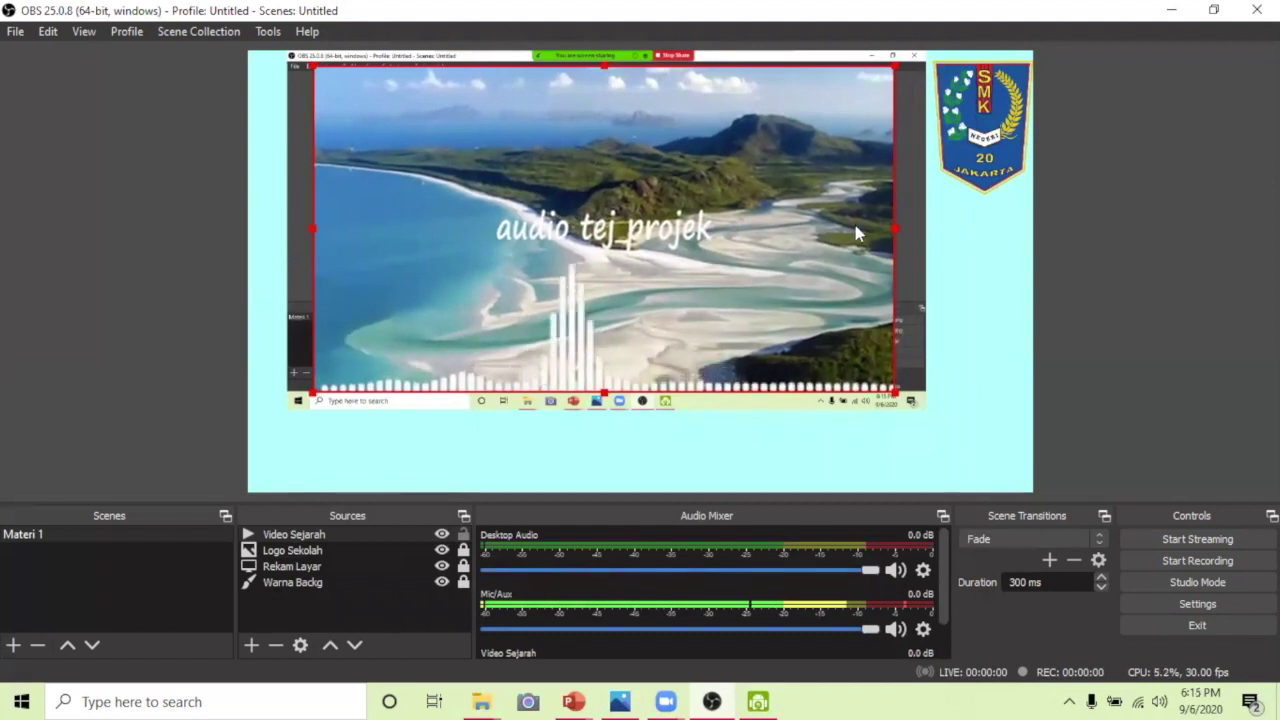
pyautogui.moveTo(894, 232); pyautogui.dragTo(906, 235)
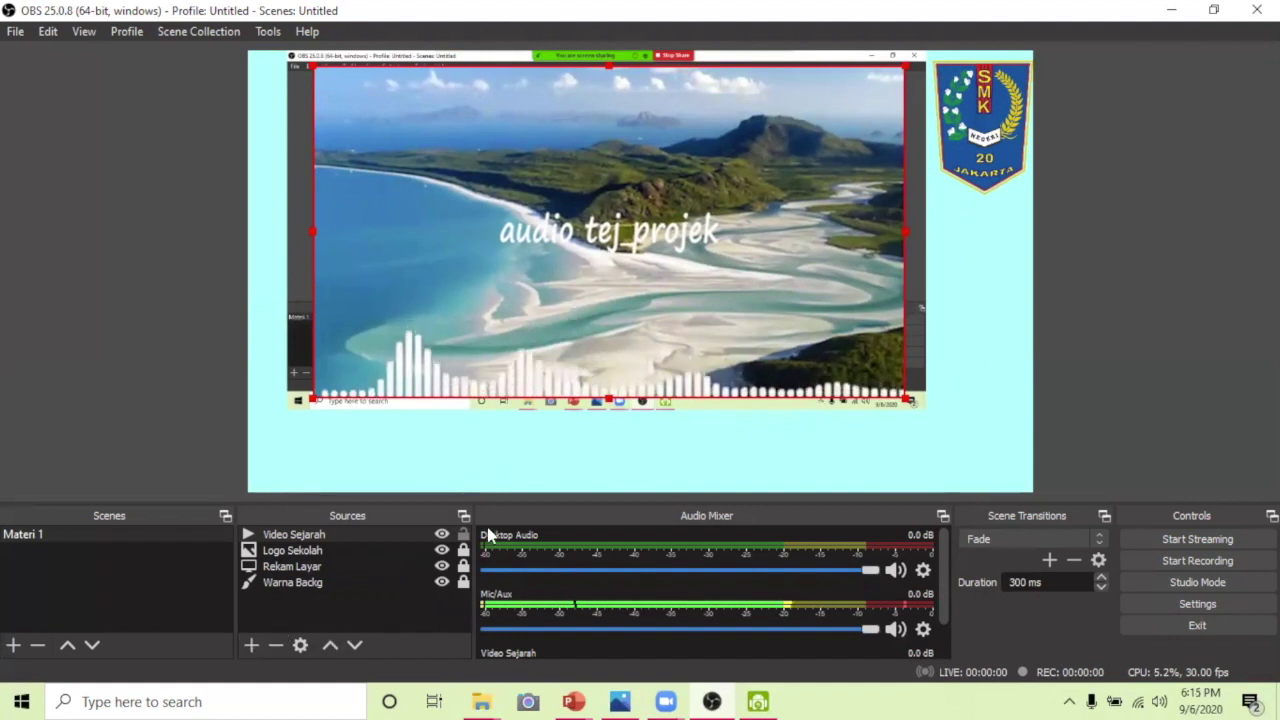
pyautogui.click(463, 535)
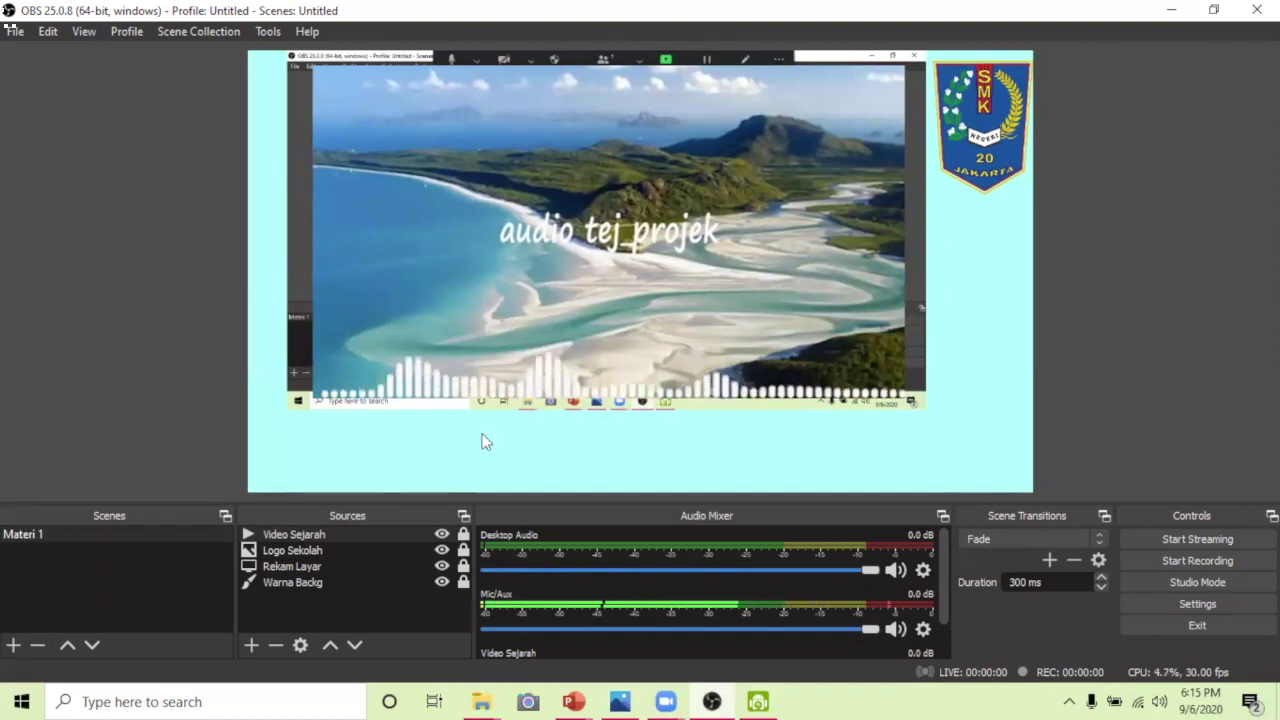
pyautogui.click(249, 643)
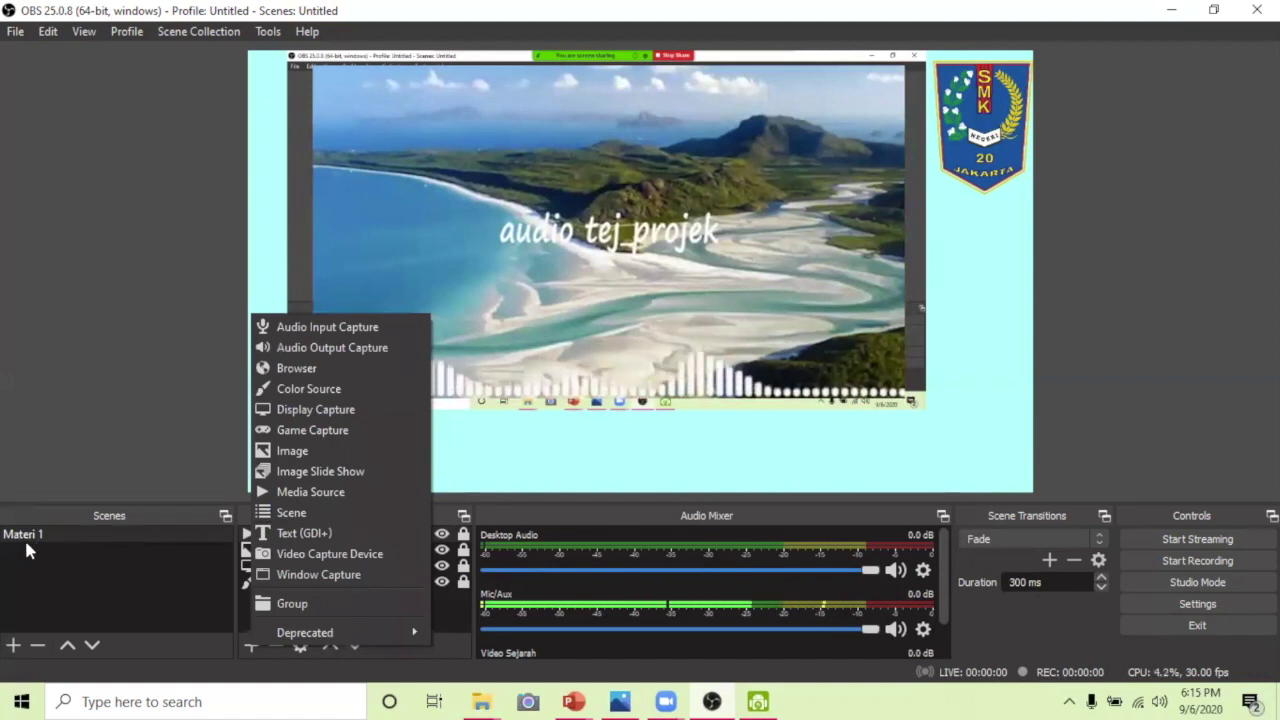
pyautogui.click(281, 537)
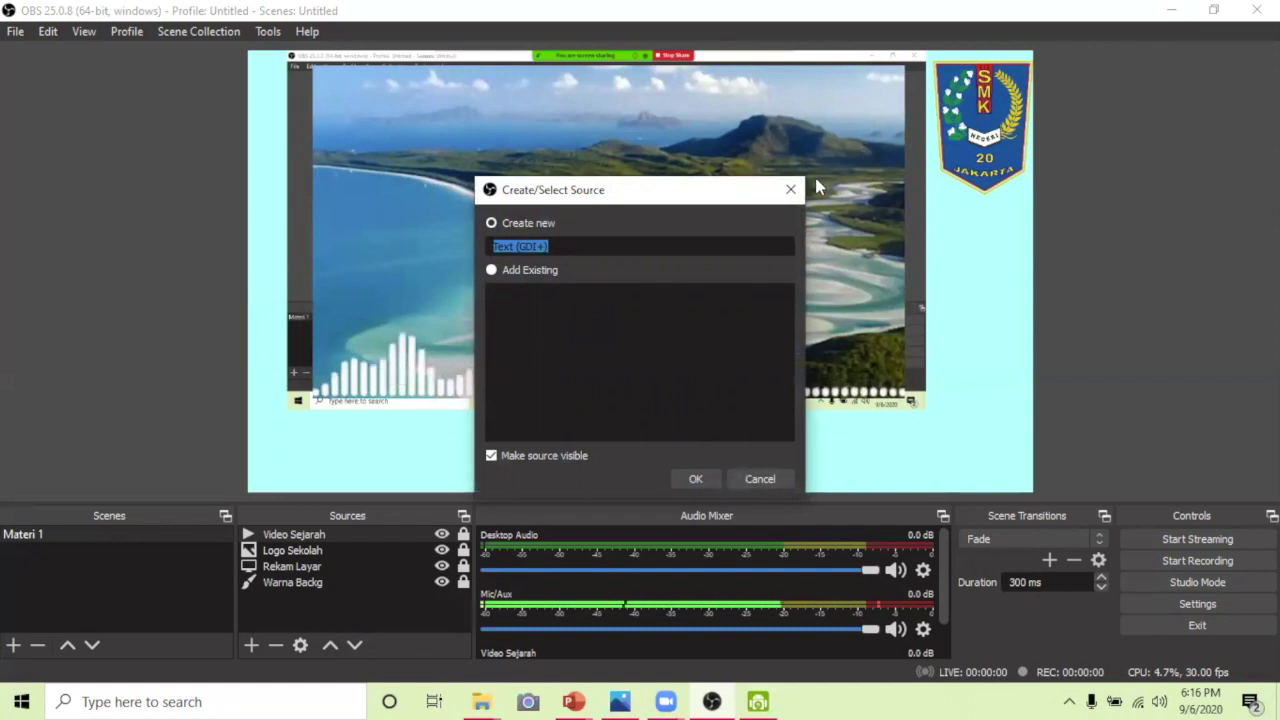
pyautogui.click(791, 189)
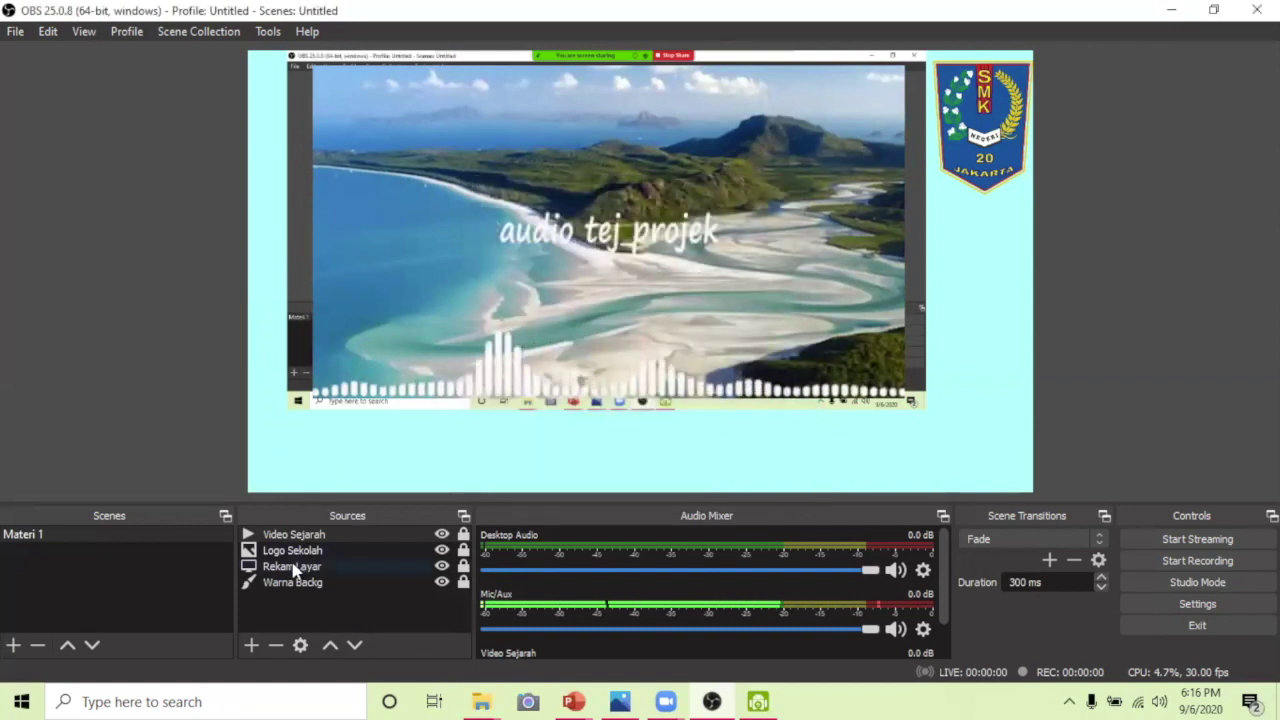
# Step: Add a new Text (GDI+) source named "Judul" to the Materi 1 scene
pyautogui.click(251, 645)
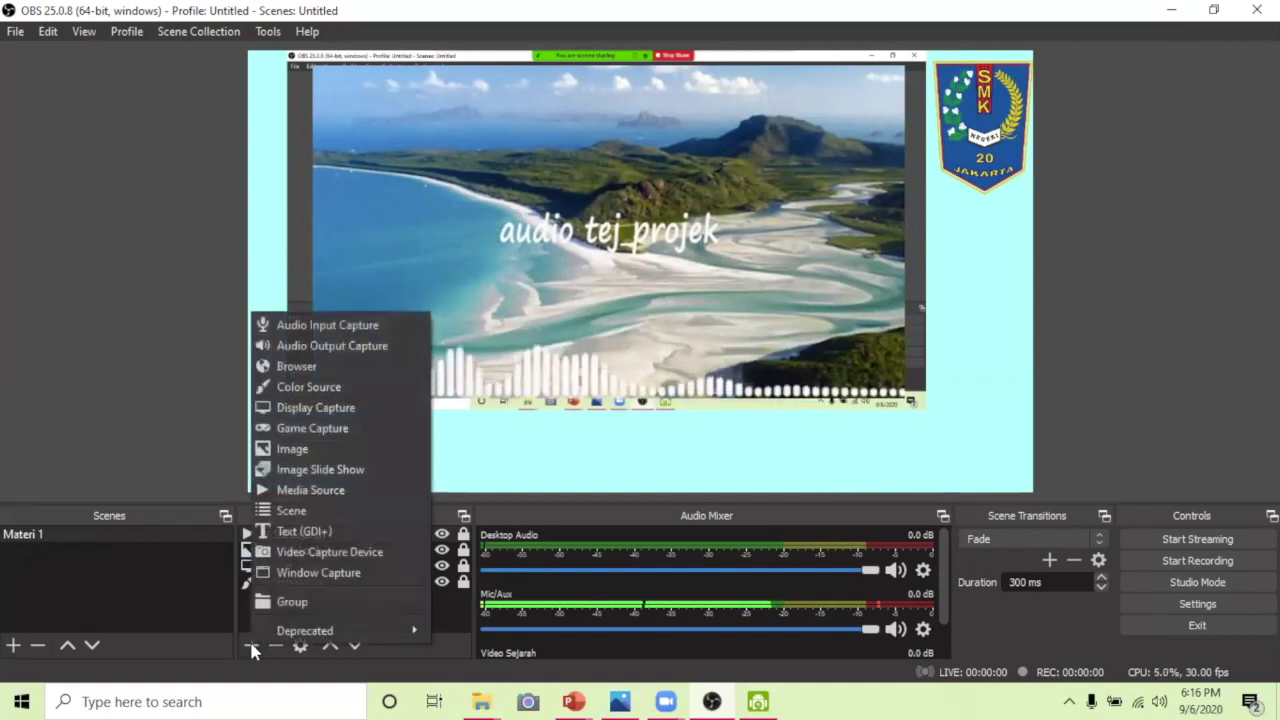
pyautogui.click(294, 530)
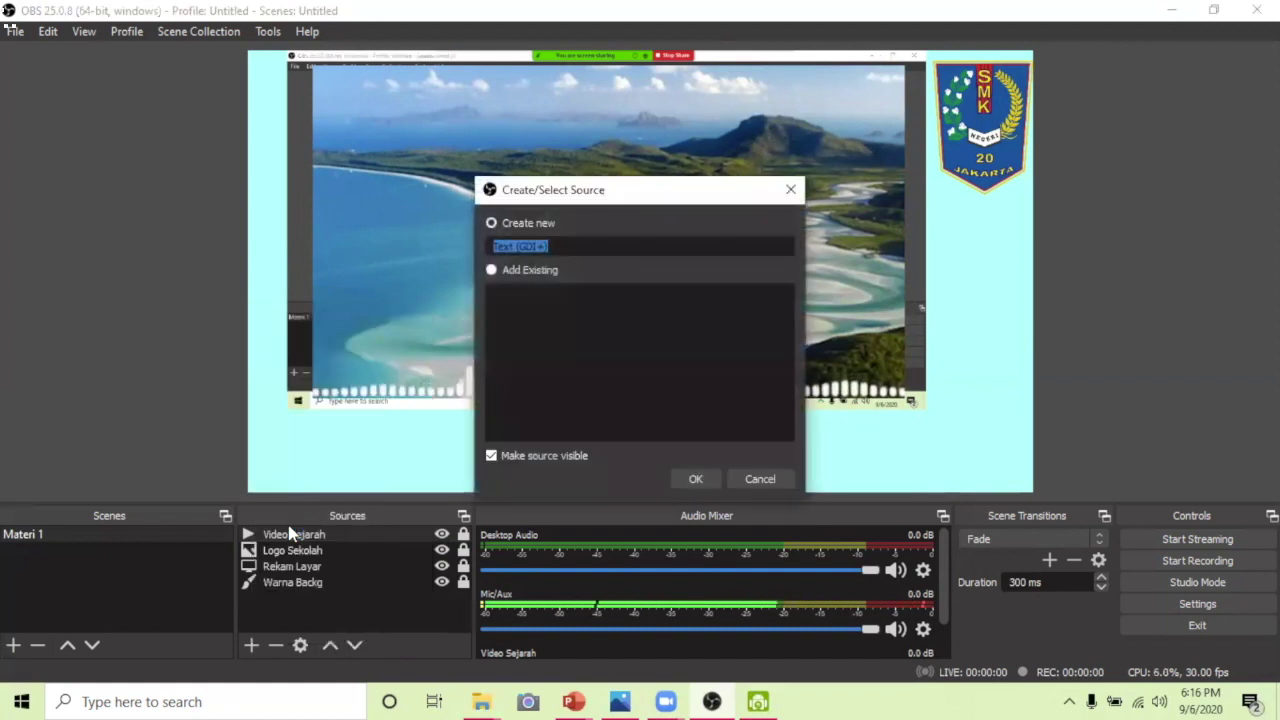
pyautogui.press('BackSpace')
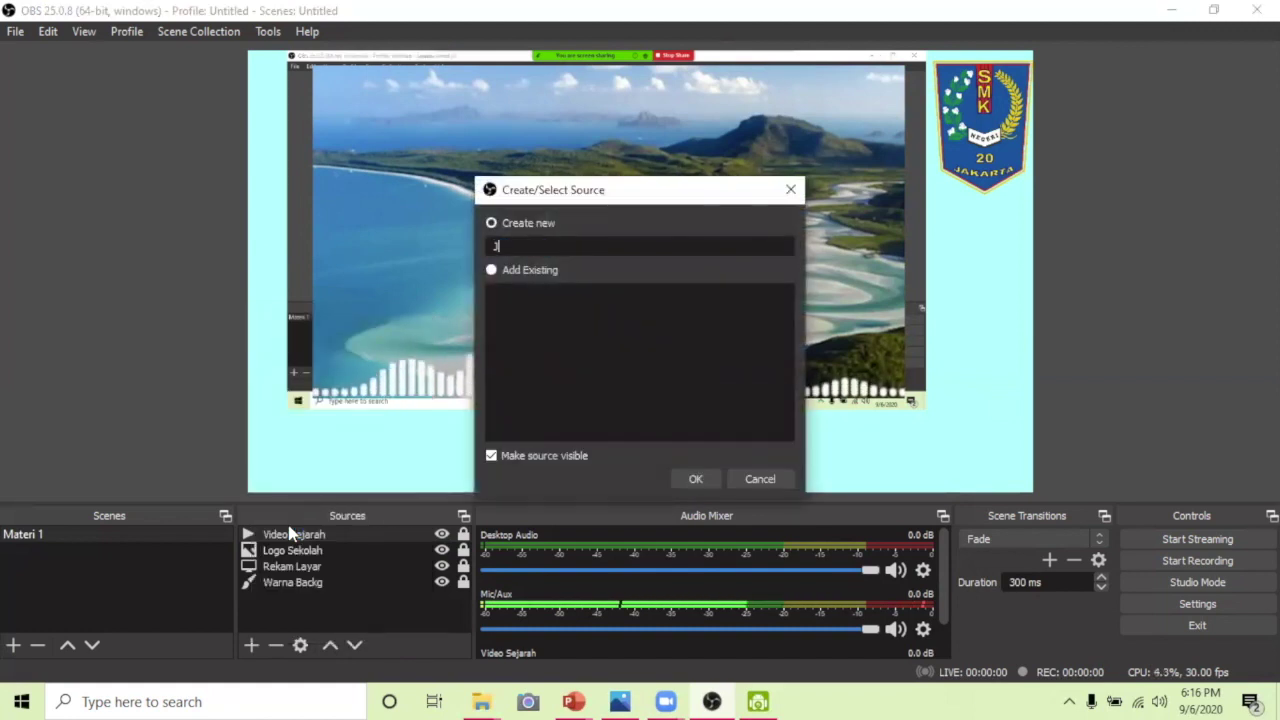
pyautogui.write('Judul')
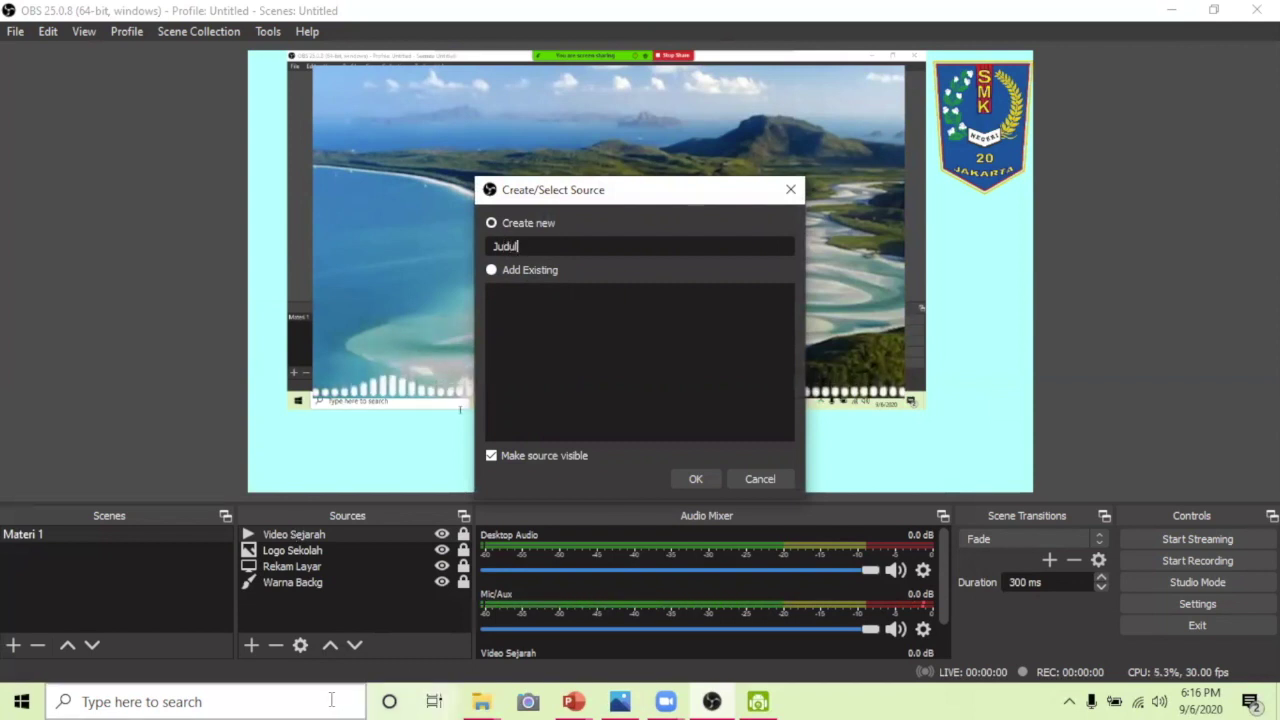
pyautogui.click(694, 481)
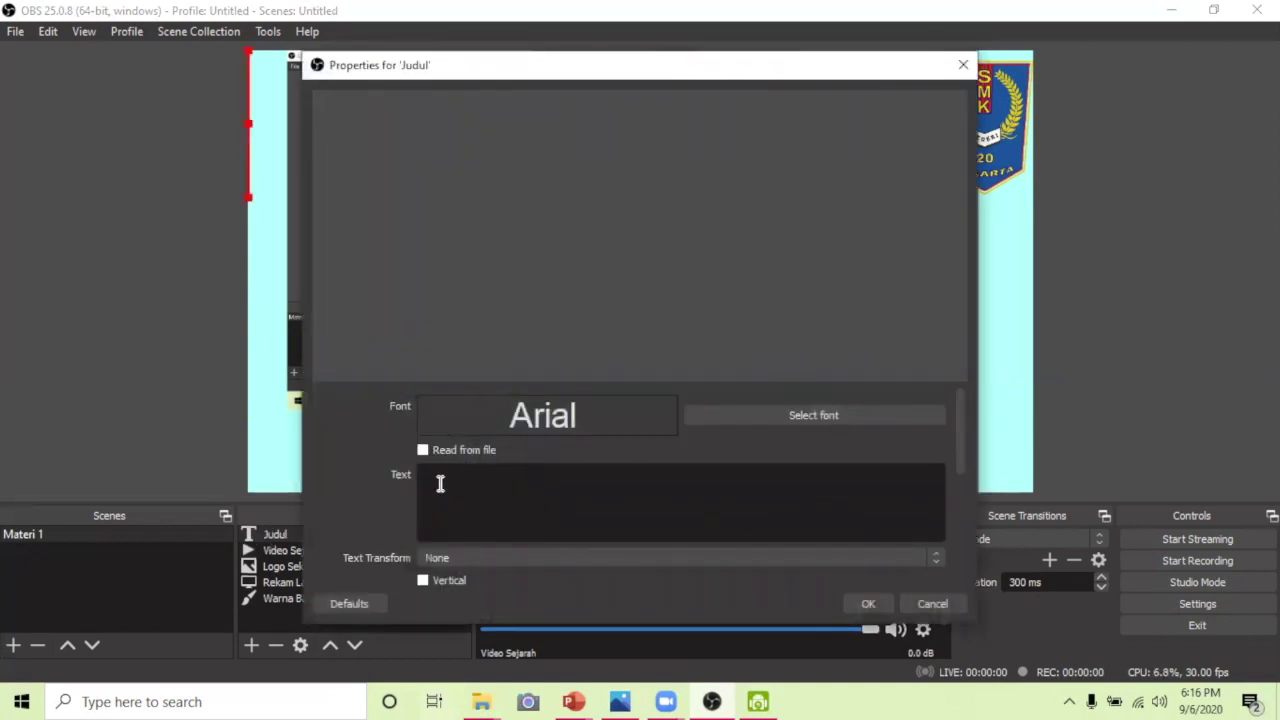
# Step: Enter the title text on two lines in the Judul source: "Sejarah Indonesia" and "Kelas X SMK"
pyautogui.write('Se')
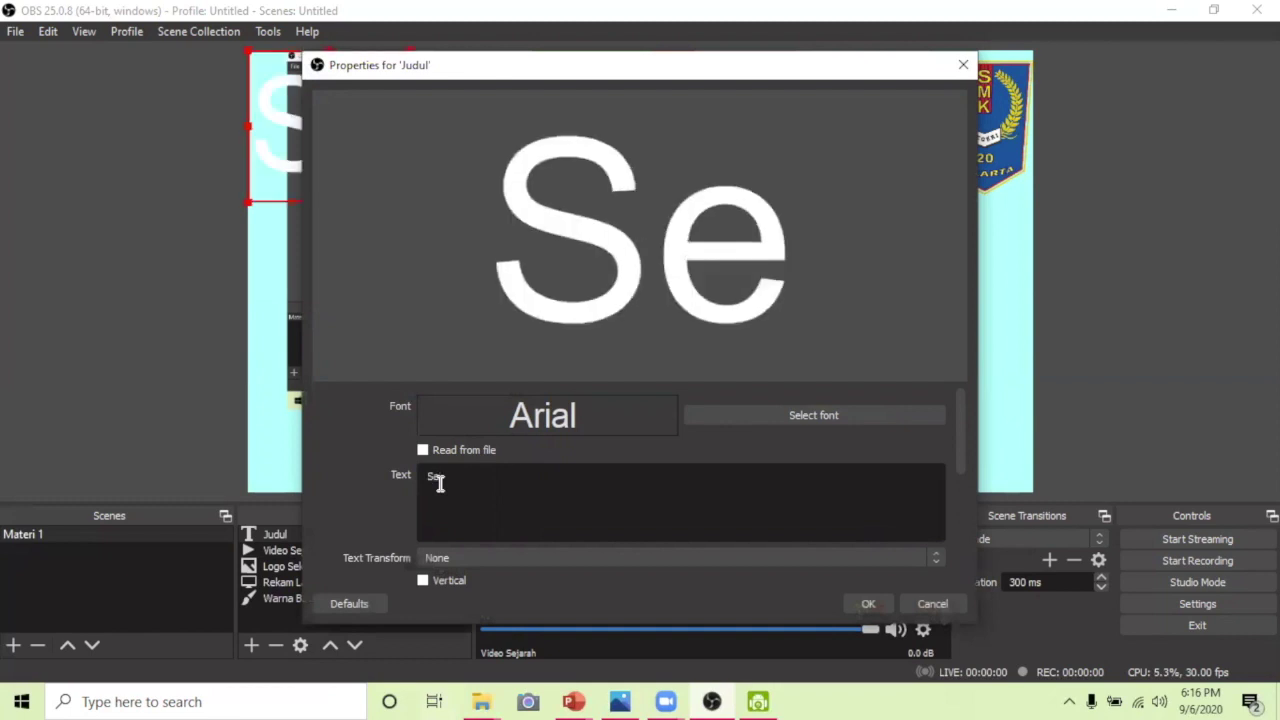
pyautogui.write('jarah ')
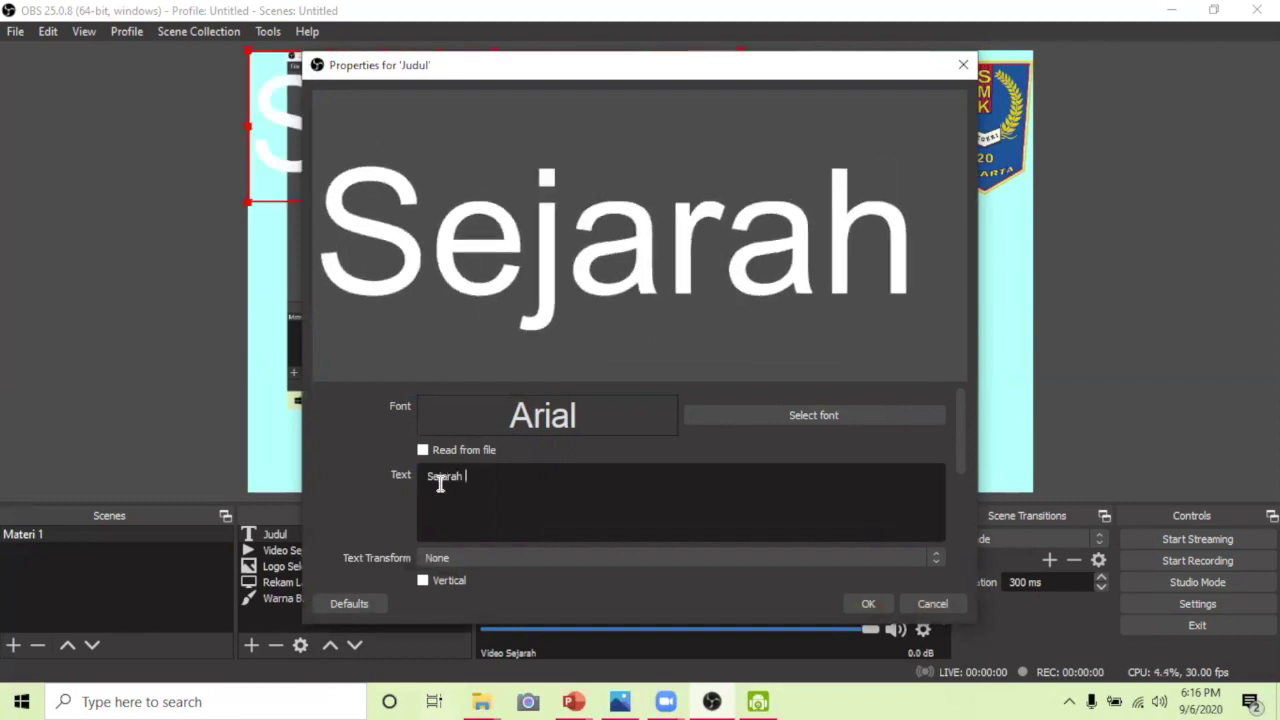
pyautogui.write('Indon')
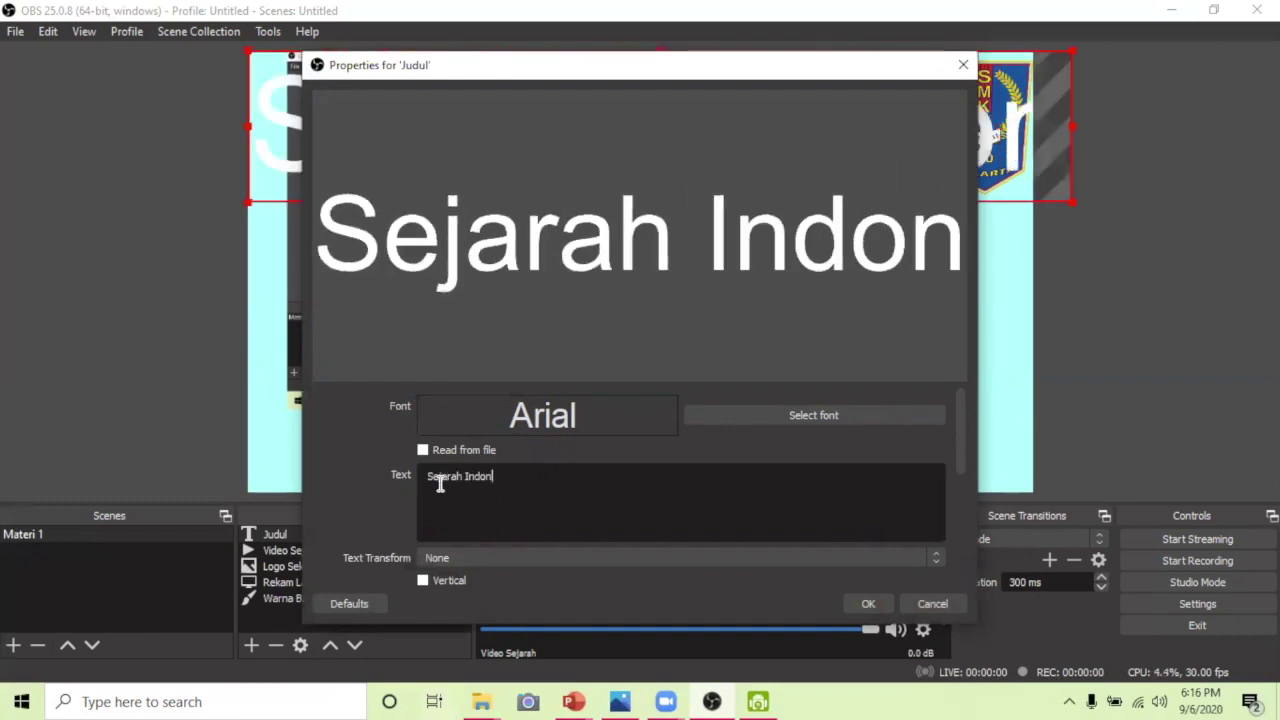
pyautogui.write('esia ')
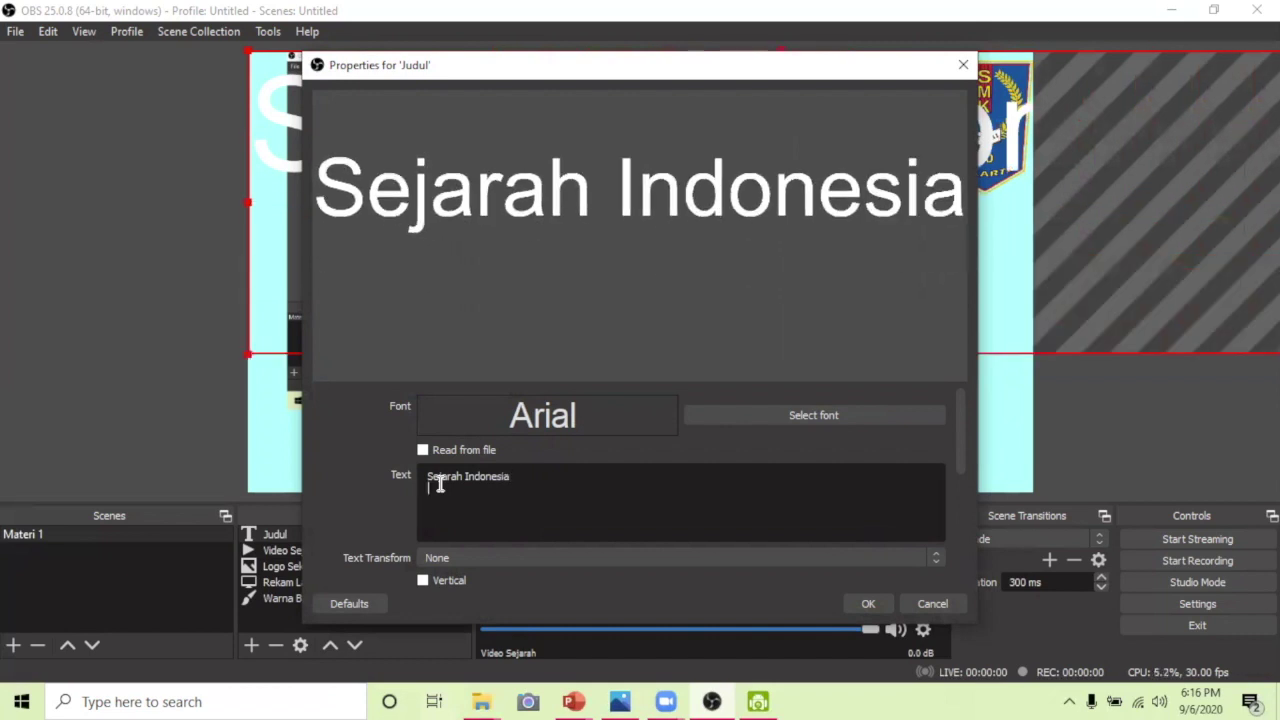
pyautogui.write('Kelas X')
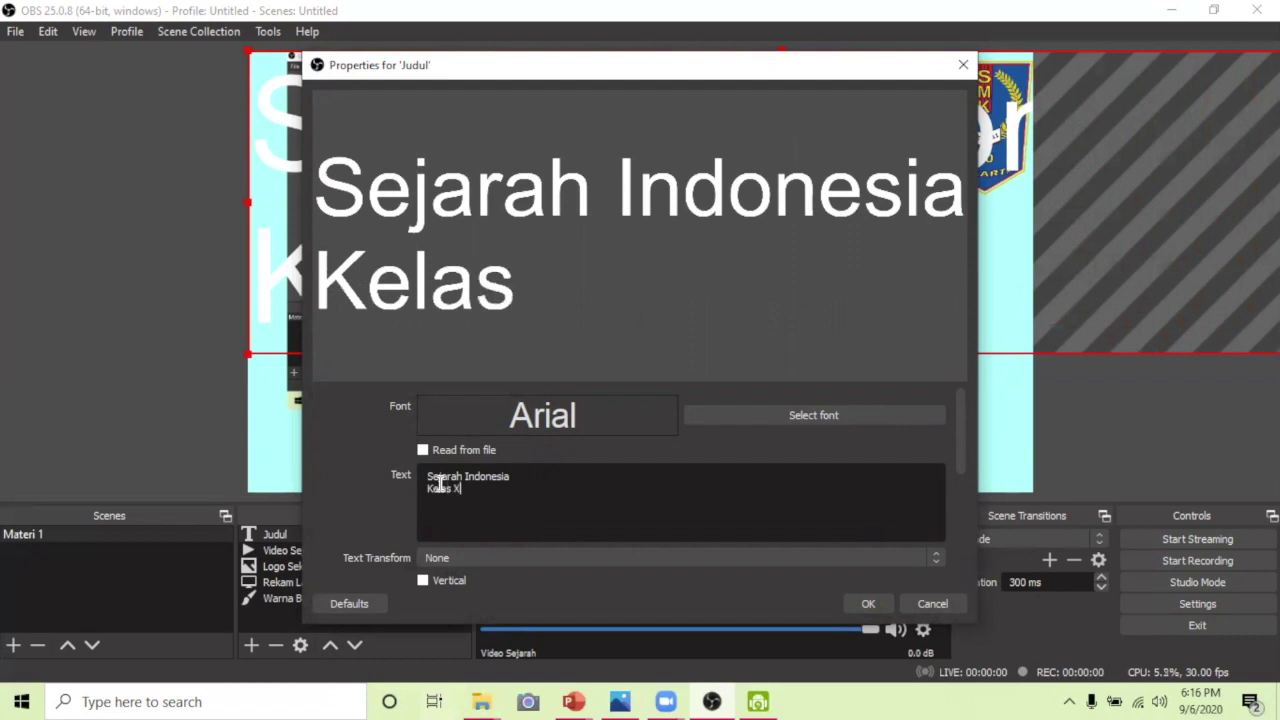
pyautogui.write(' SMK')
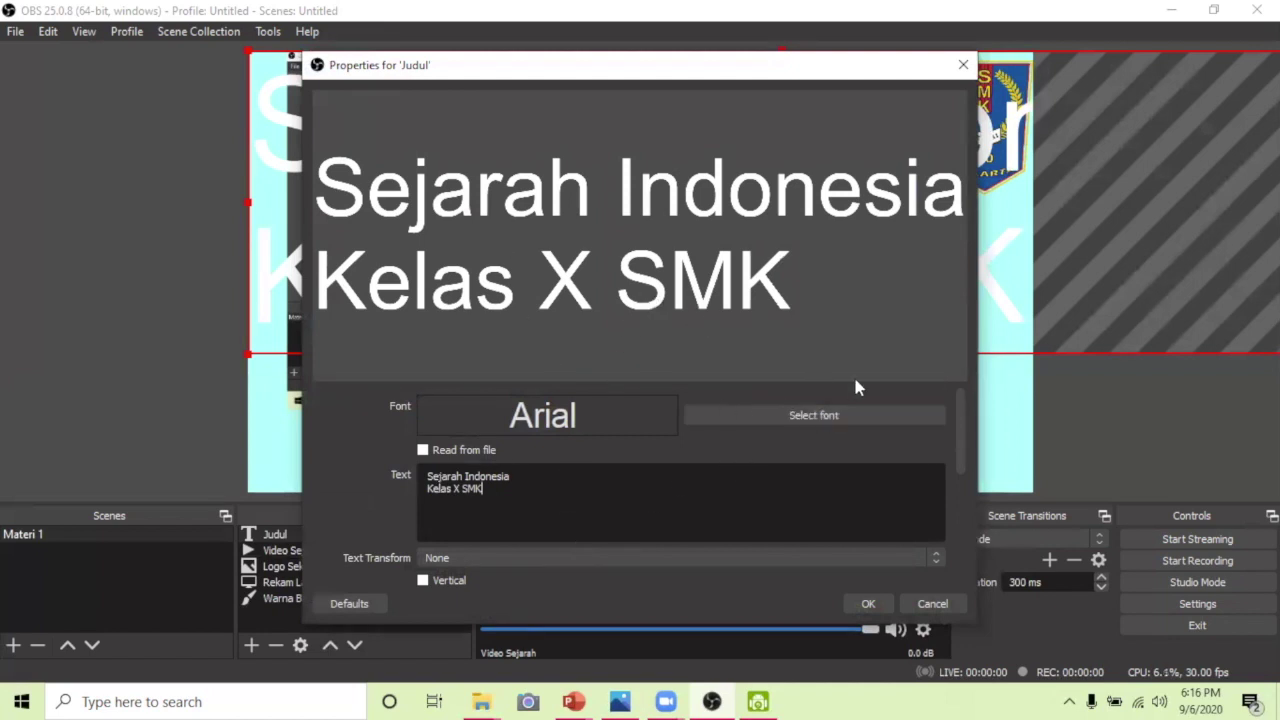
# Step: Set the title's font to Arial with Bold style and size 48
pyautogui.click(816, 416)
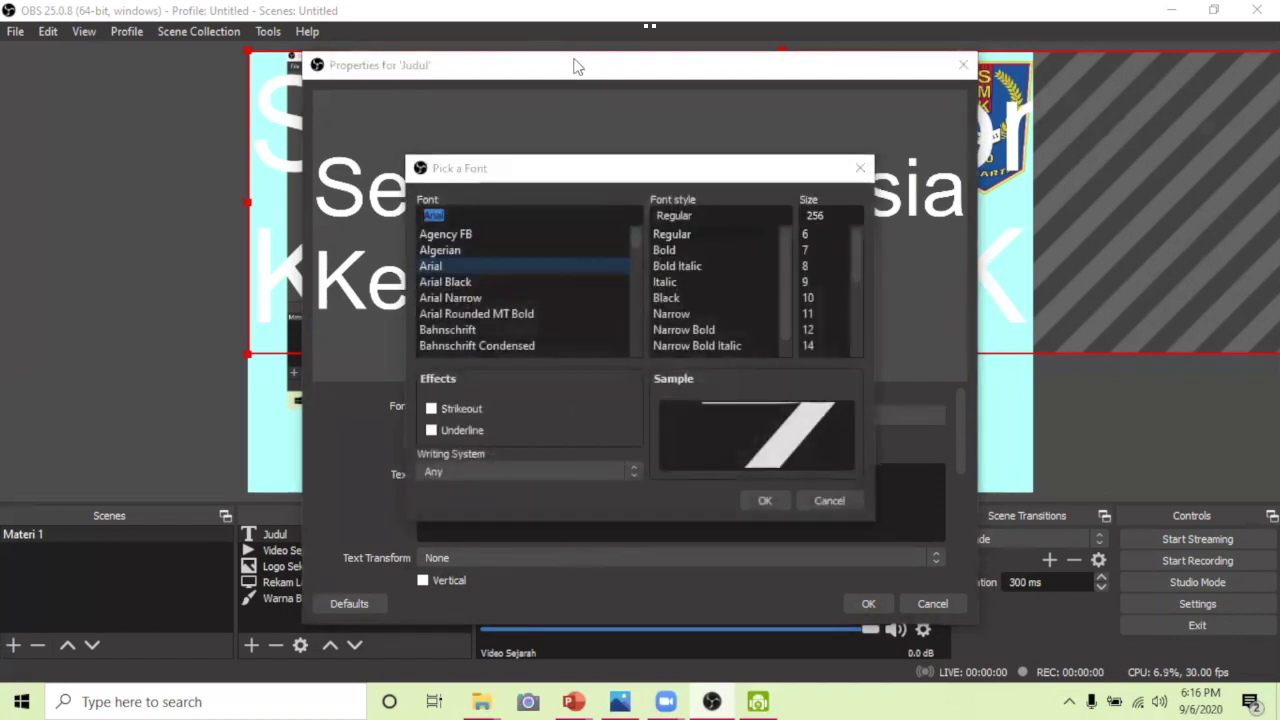
pyautogui.click(566, 93)
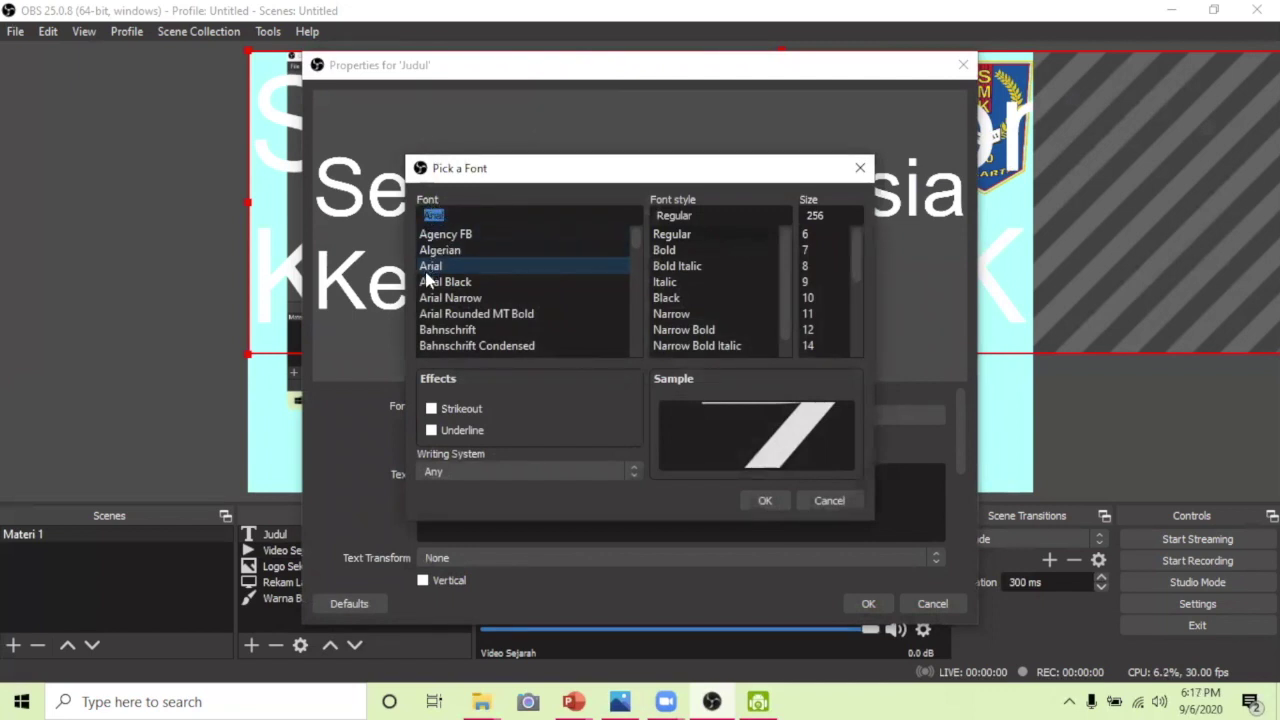
pyautogui.click(663, 250)
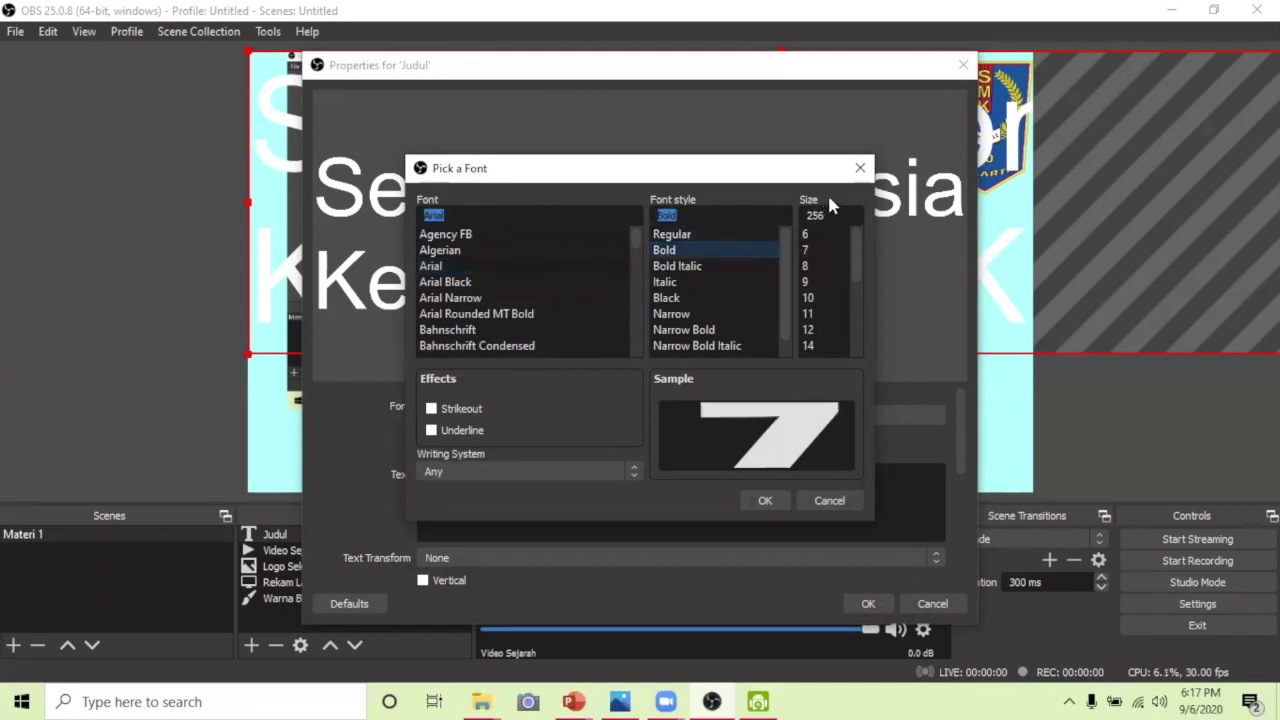
pyautogui.moveTo(857, 241); pyautogui.dragTo(853, 291)
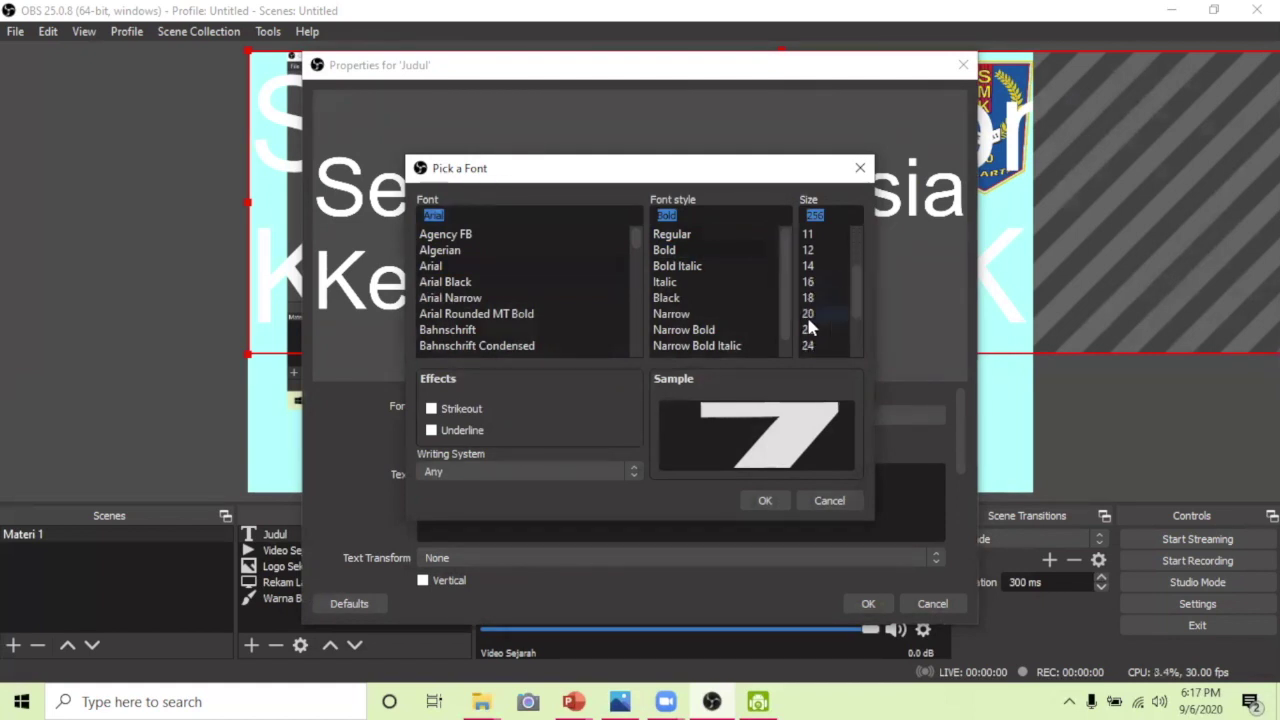
pyautogui.moveTo(853, 295); pyautogui.dragTo(857, 327)
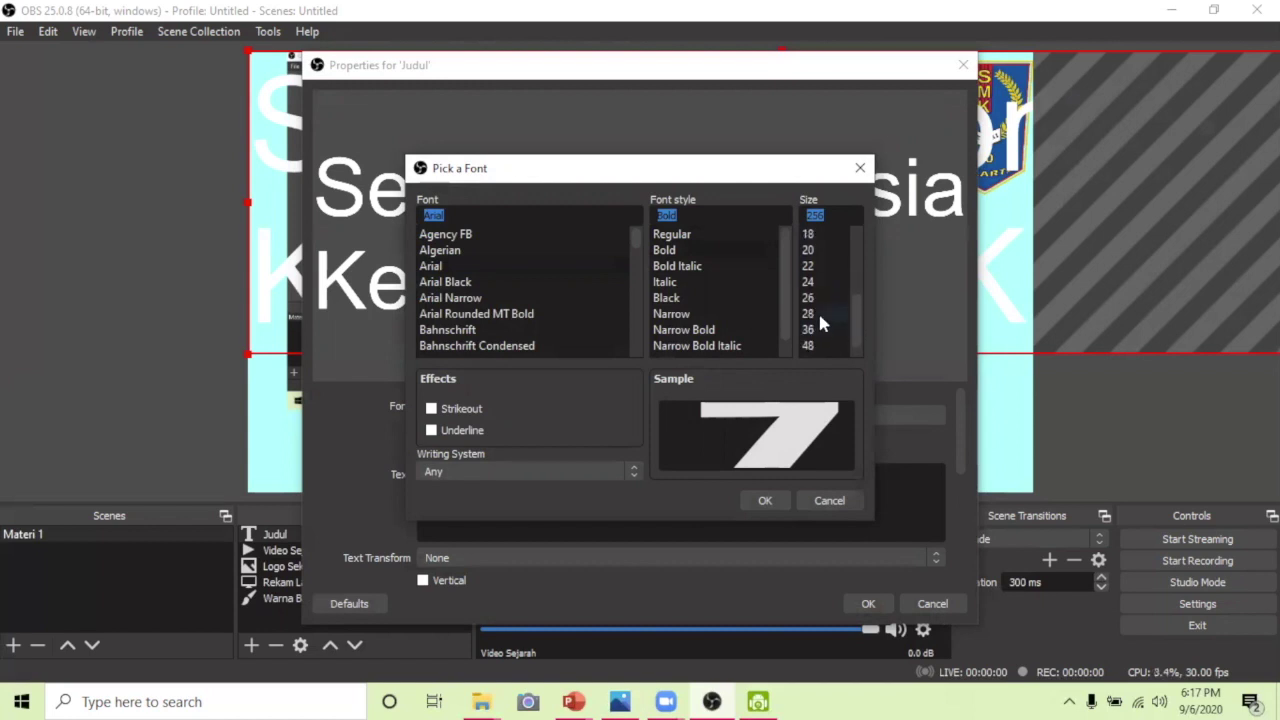
pyautogui.click(810, 345)
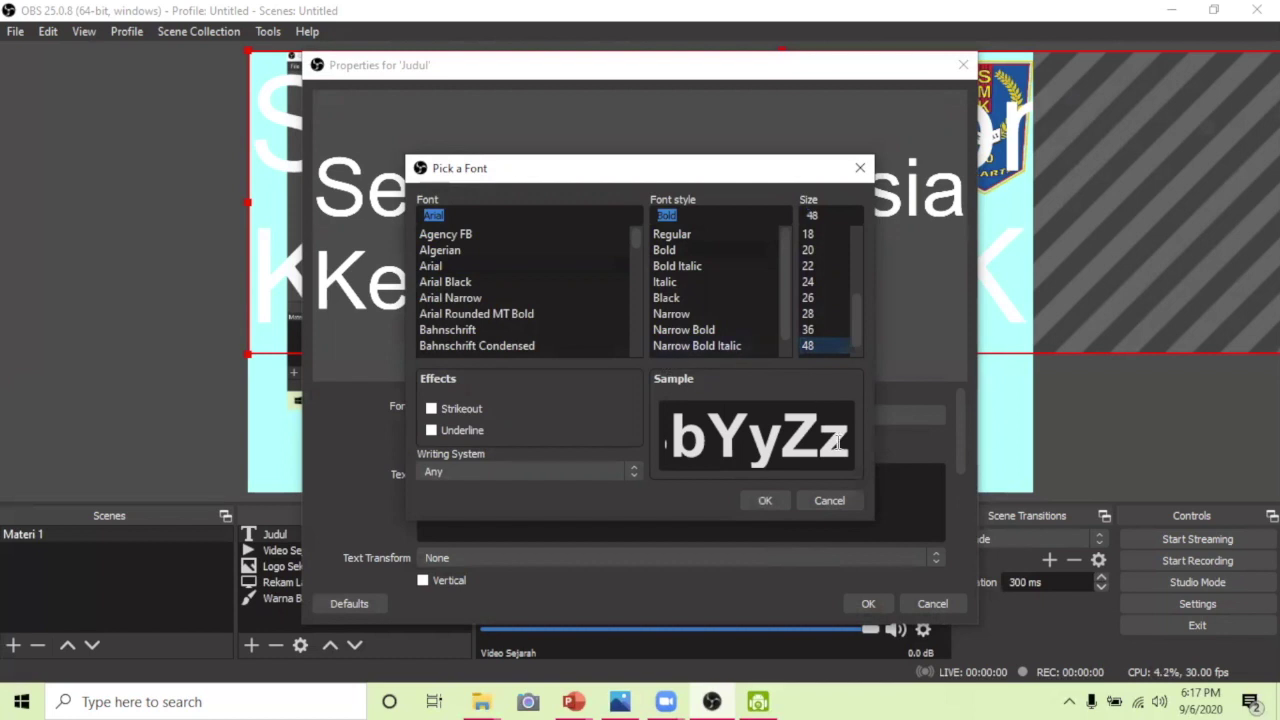
pyautogui.click(764, 501)
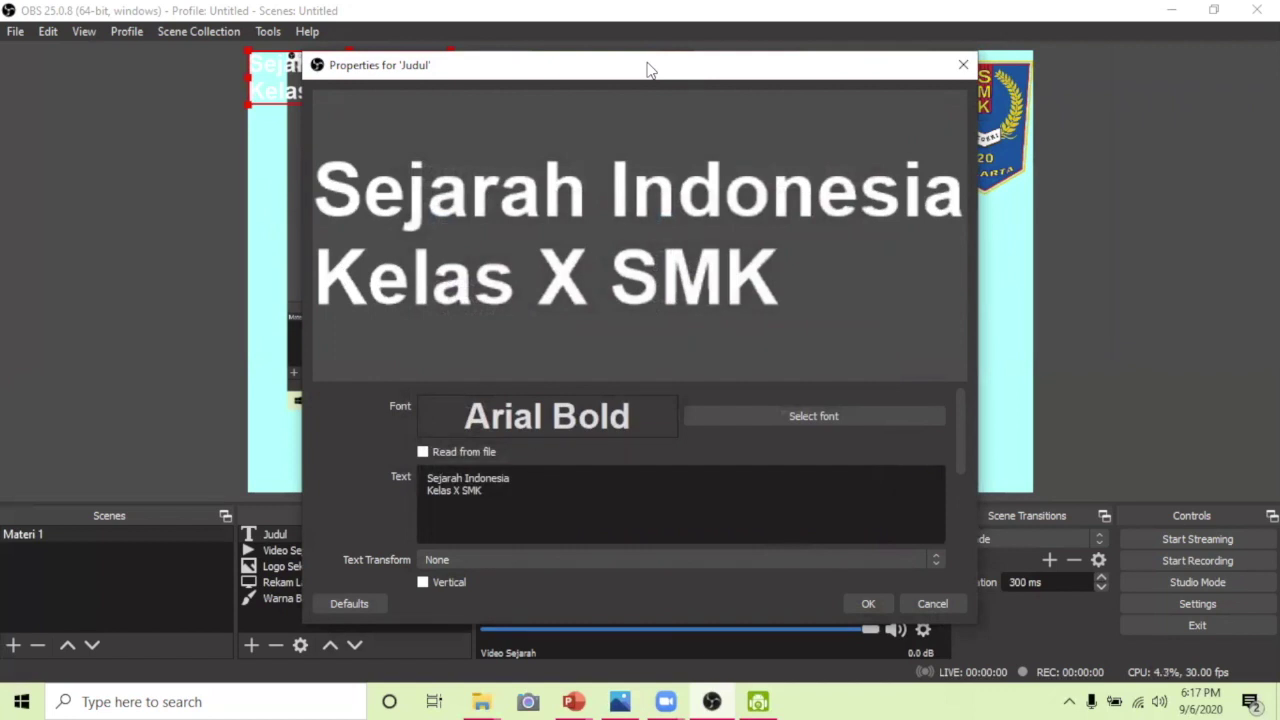
# Step: Move the title text clear of its properties dialog to the canvas's upper-right area, and look through its color and alignment options
pyautogui.moveTo(648, 70); pyautogui.dragTo(639, 172)
pyautogui.moveTo(445, 62); pyautogui.dragTo(972, 88)
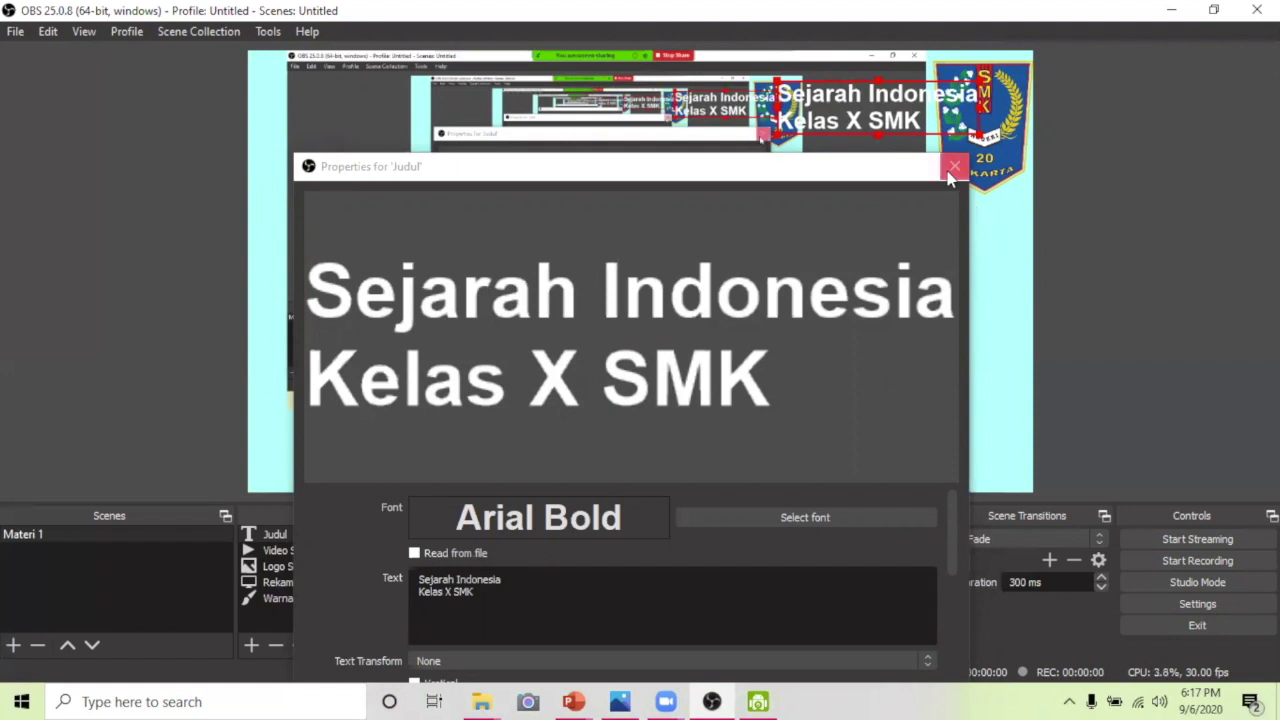
pyautogui.moveTo(930, 125); pyautogui.dragTo(883, 96)
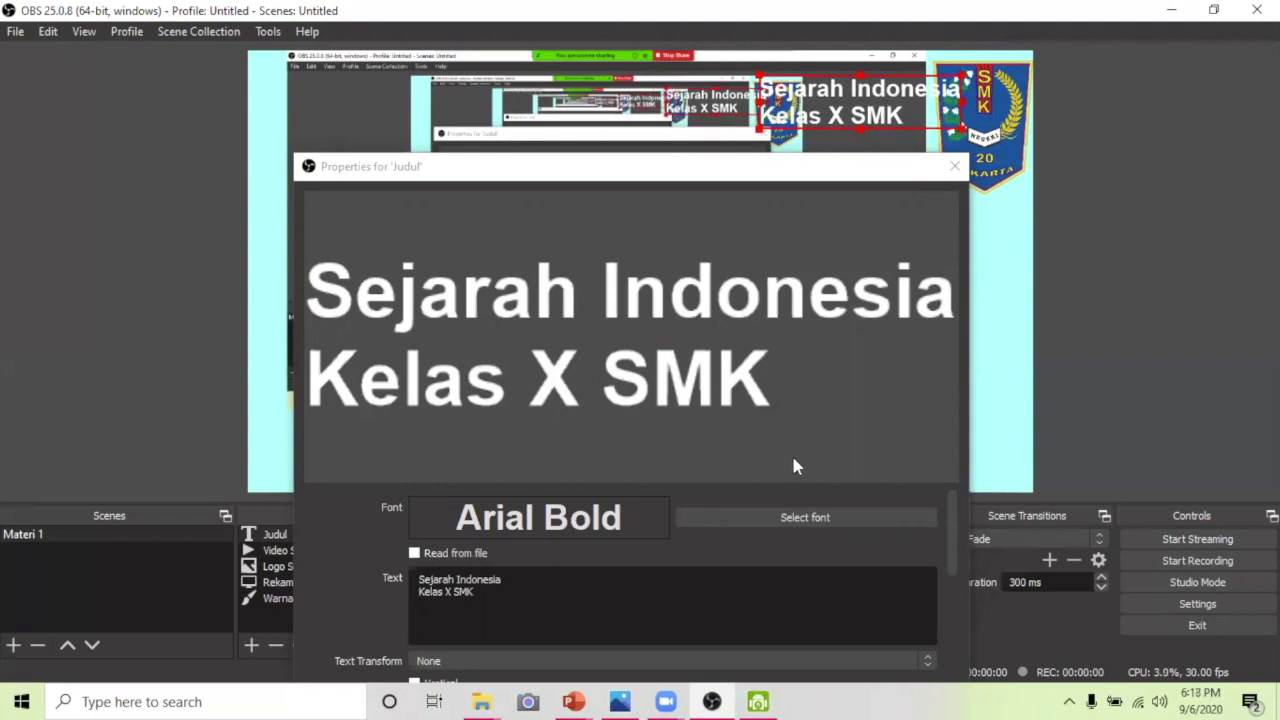
pyautogui.scroll(-5, 897, 572)
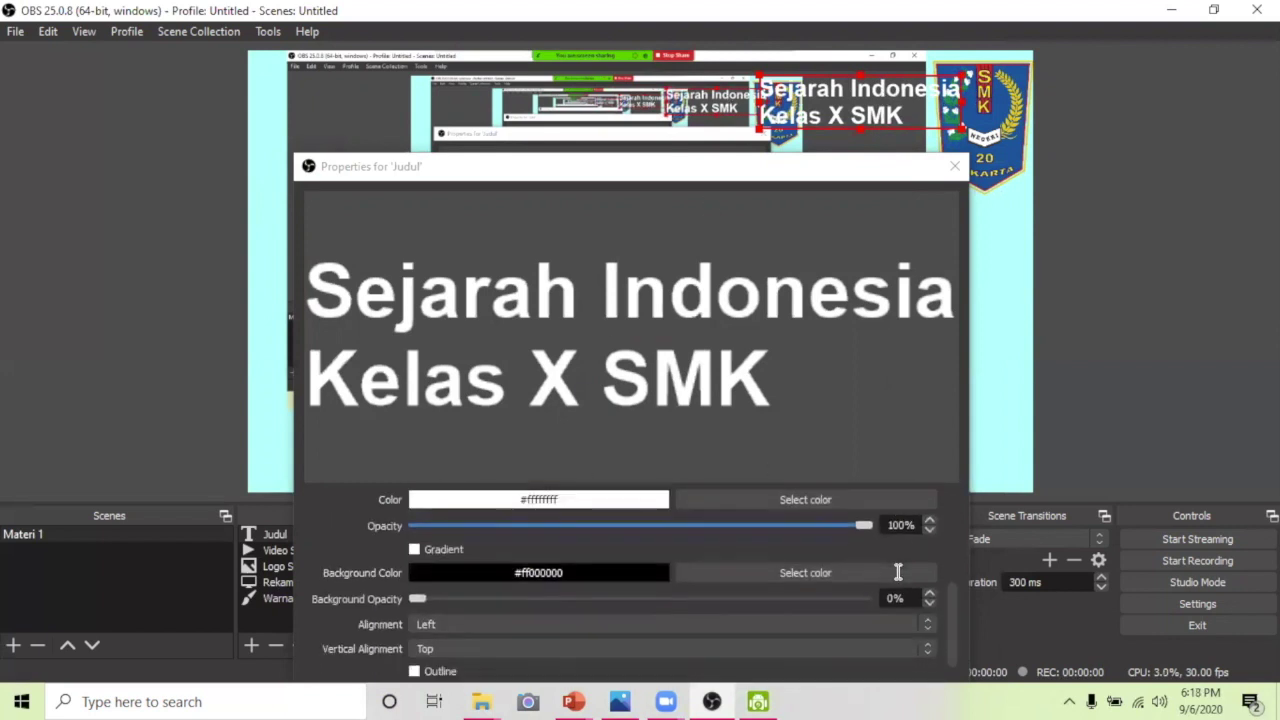
pyautogui.scroll(2, 612, 540)
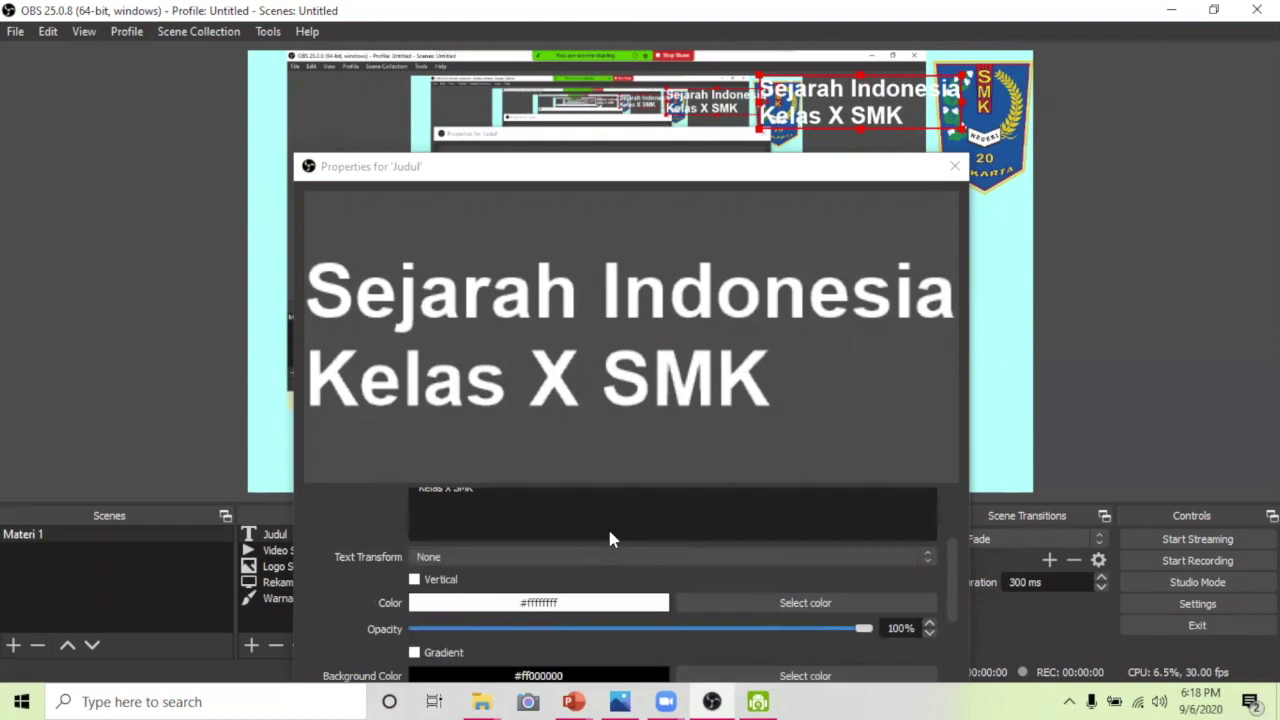
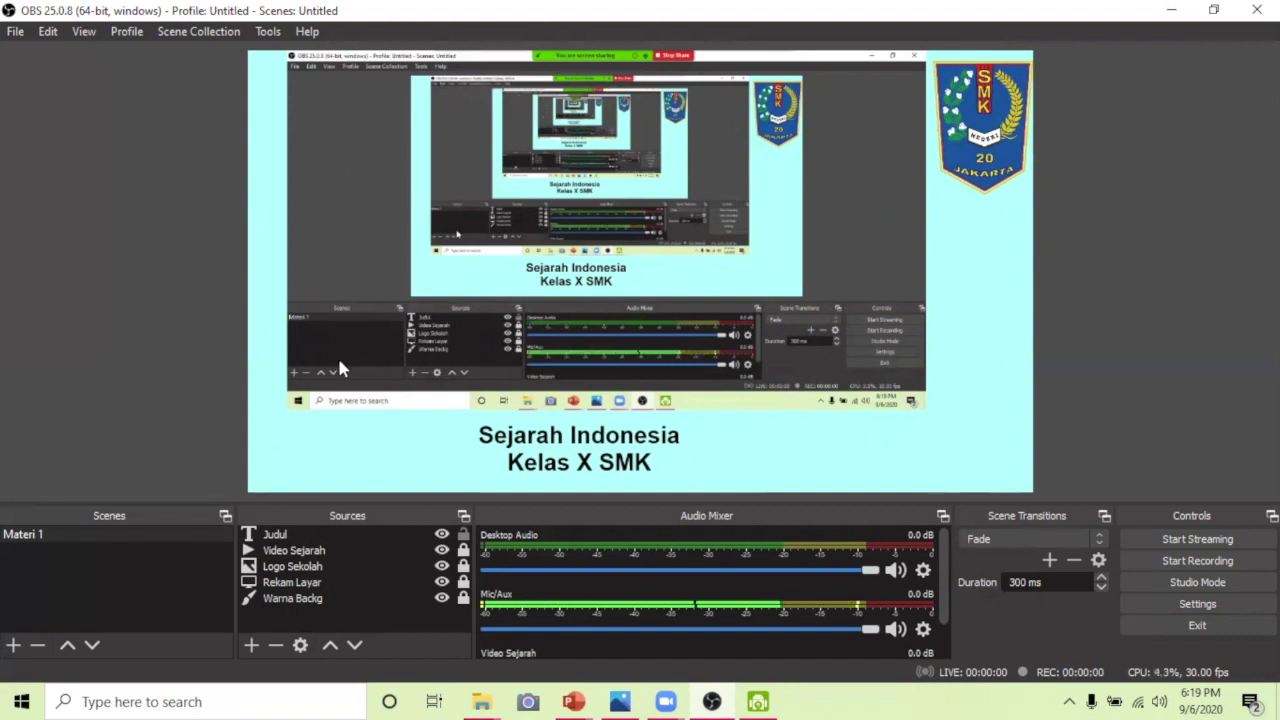
# Step: Unlock the Rekam Layar capture, move it down to the canvas's bottom edge, and lock it again
pyautogui.click(280, 582)
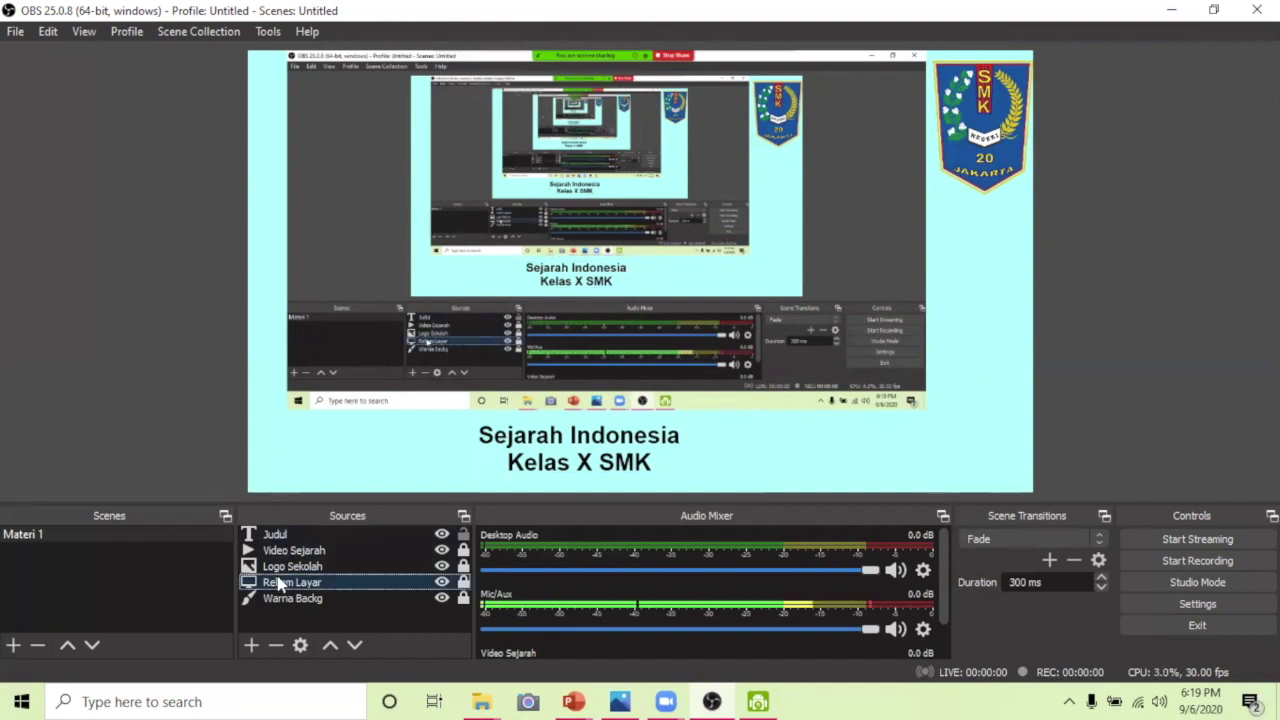
pyautogui.click(463, 583)
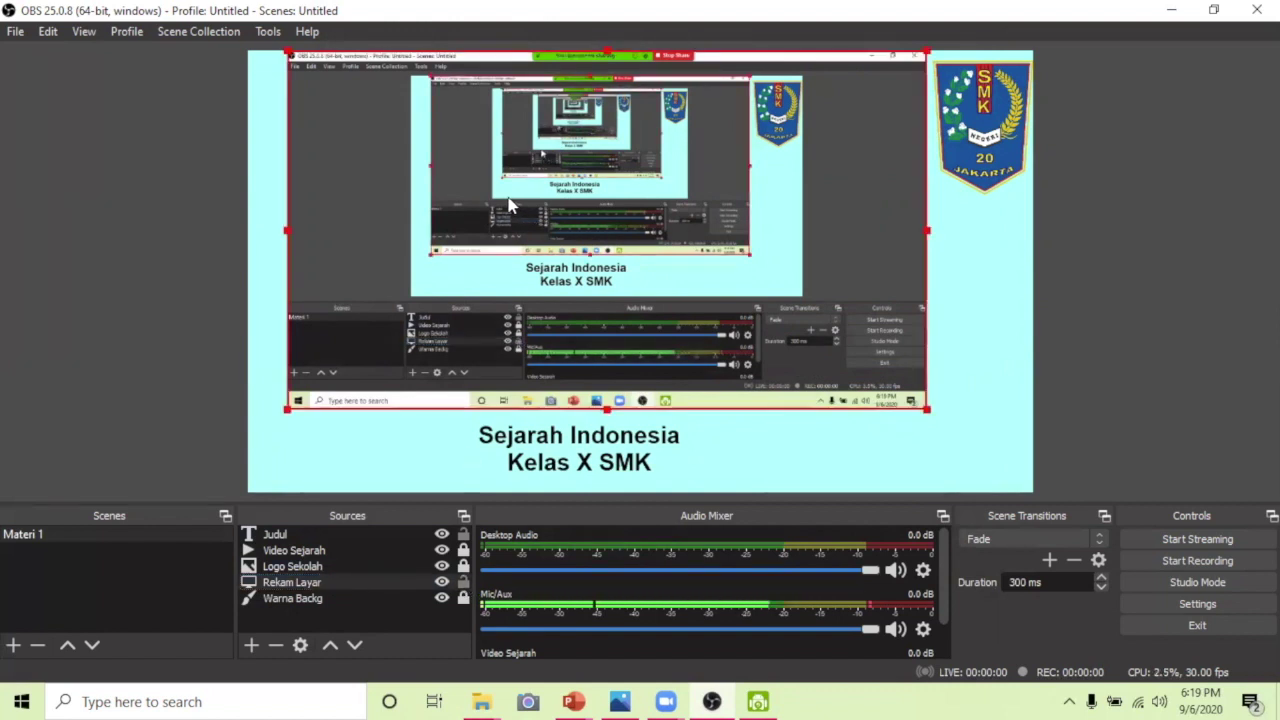
pyautogui.moveTo(512, 205); pyautogui.dragTo(506, 274)
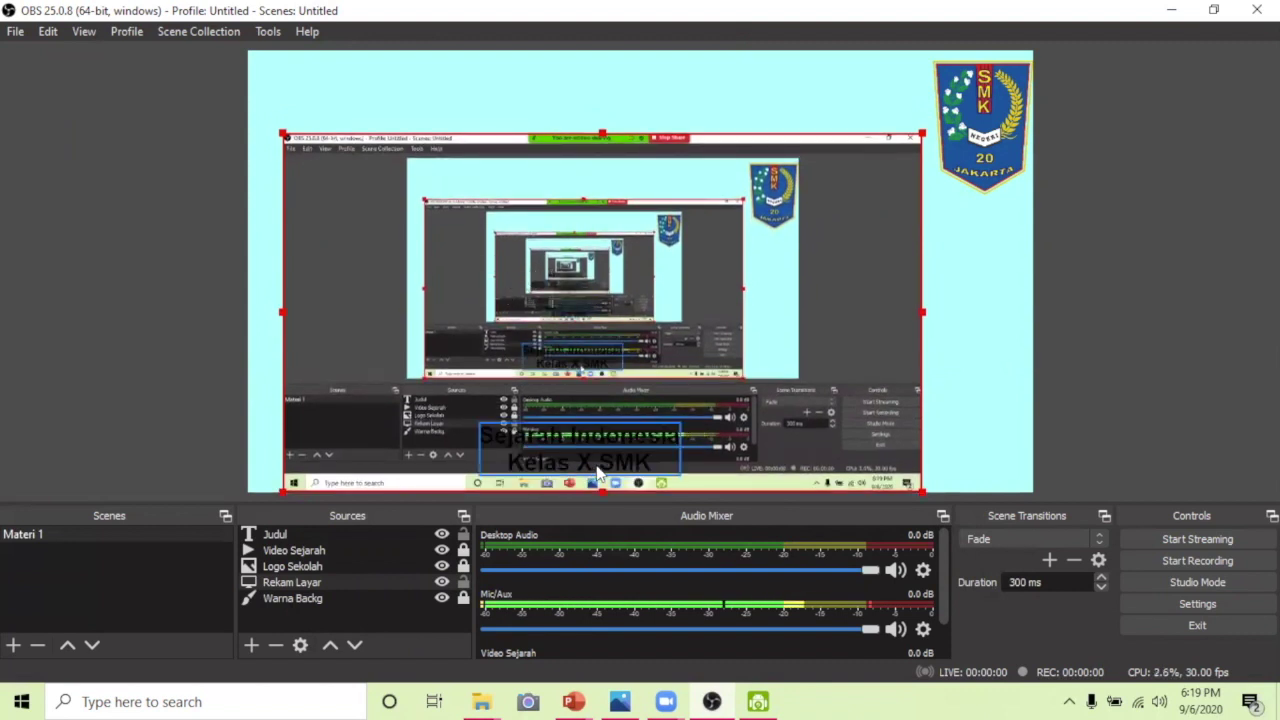
pyautogui.click(463, 582)
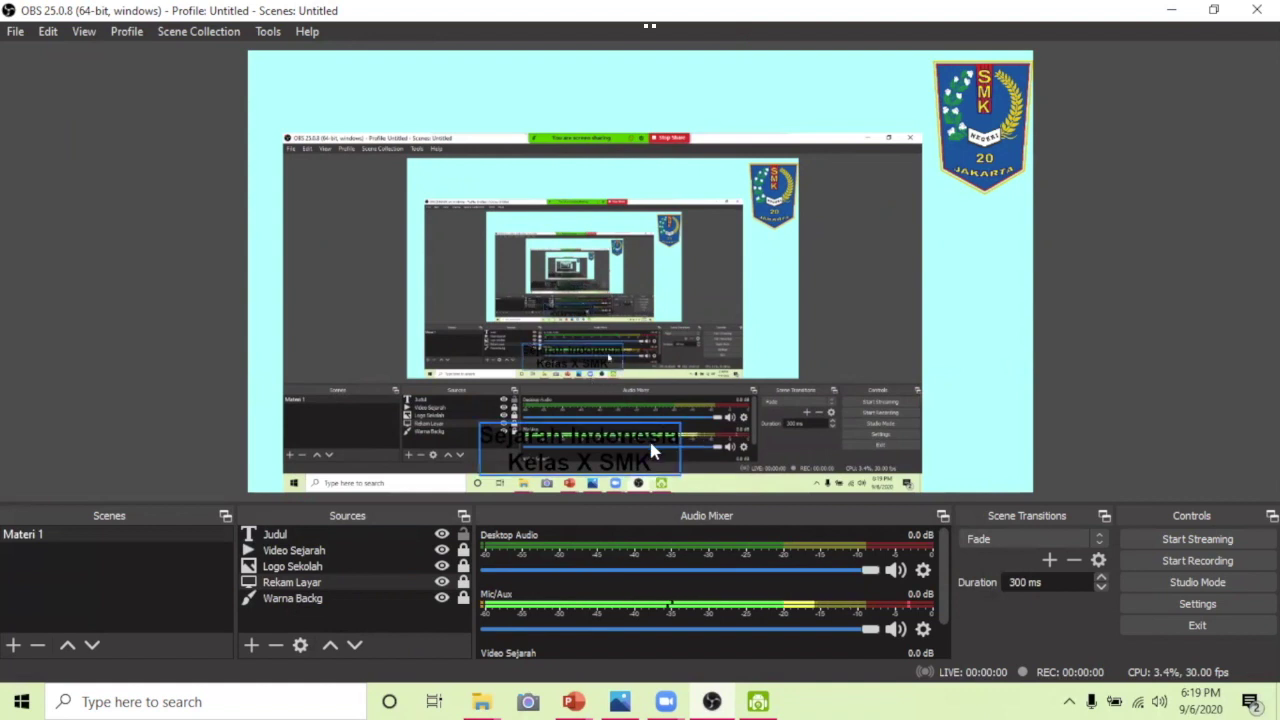
# Step: Move the Judul title to the top of the canvas, roughly centered above the Rekam Layar capture
pyautogui.click(357, 538)
pyautogui.moveTo(567, 430); pyautogui.dragTo(592, 73)
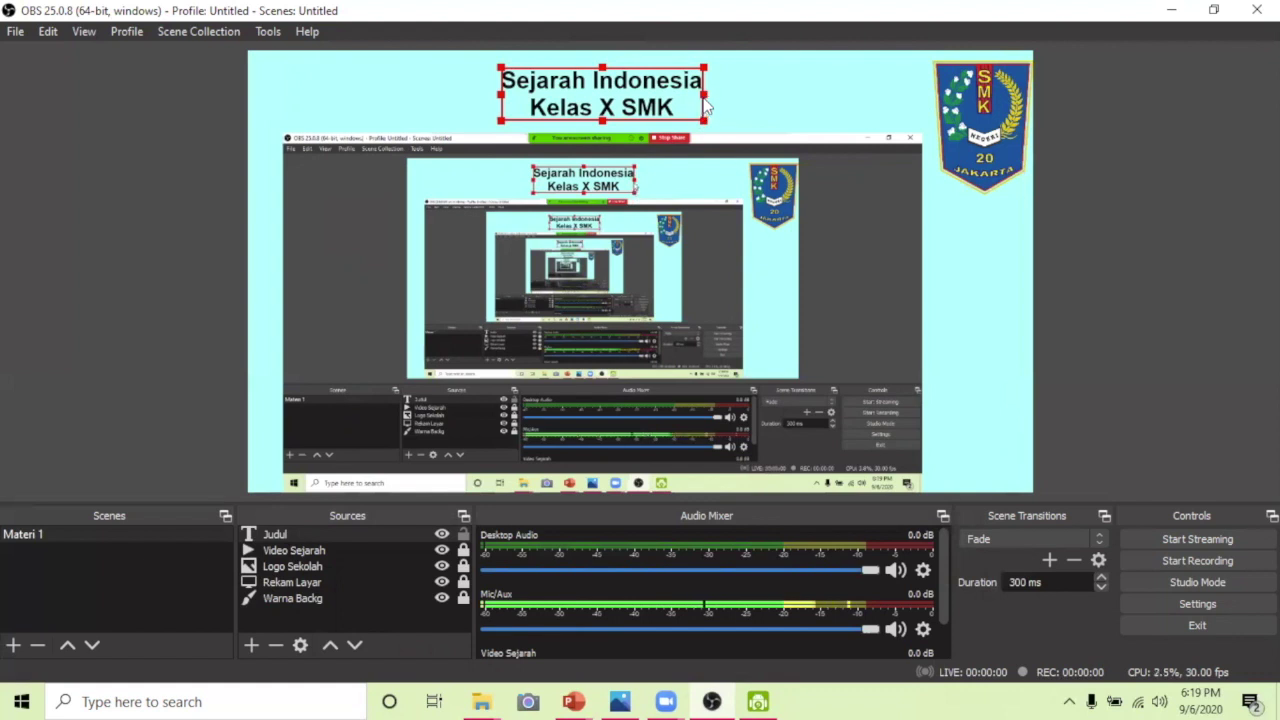
# Step: Enlarge the Judul title slightly, move it up against the canvas's top edge, and lock it
pyautogui.moveTo(705, 100); pyautogui.dragTo(738, 100)
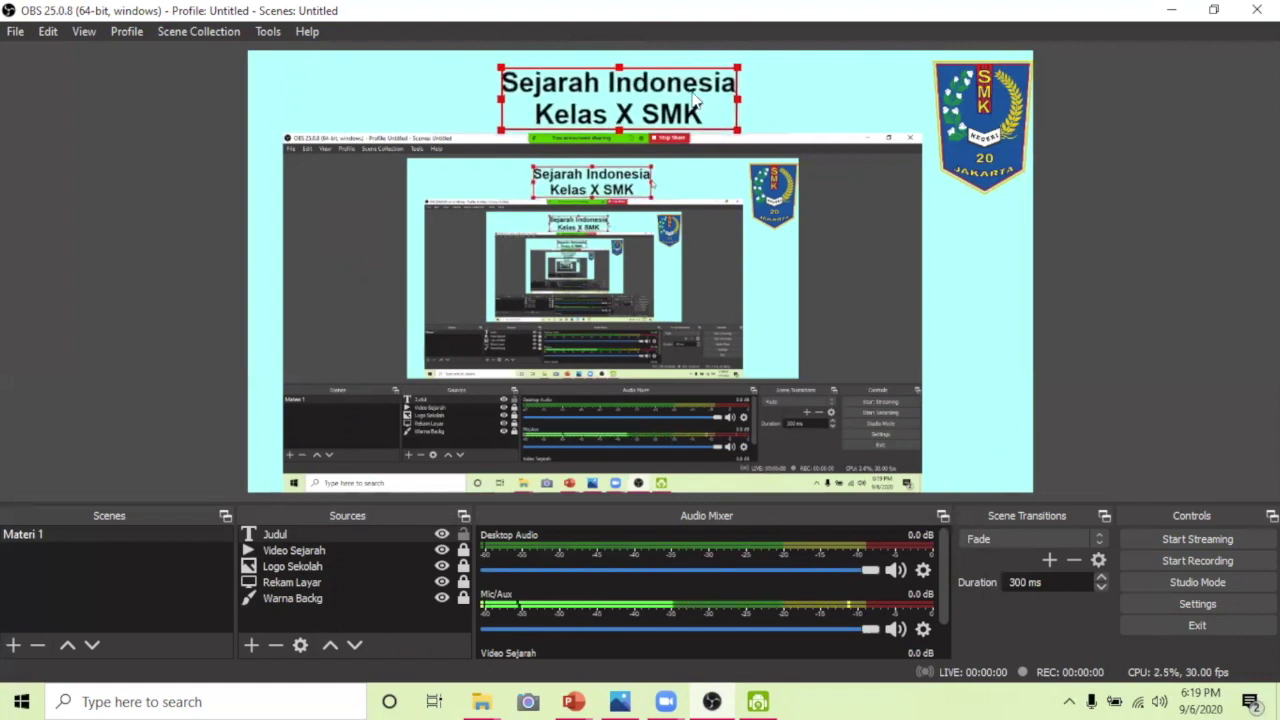
pyautogui.moveTo(657, 97); pyautogui.dragTo(655, 85)
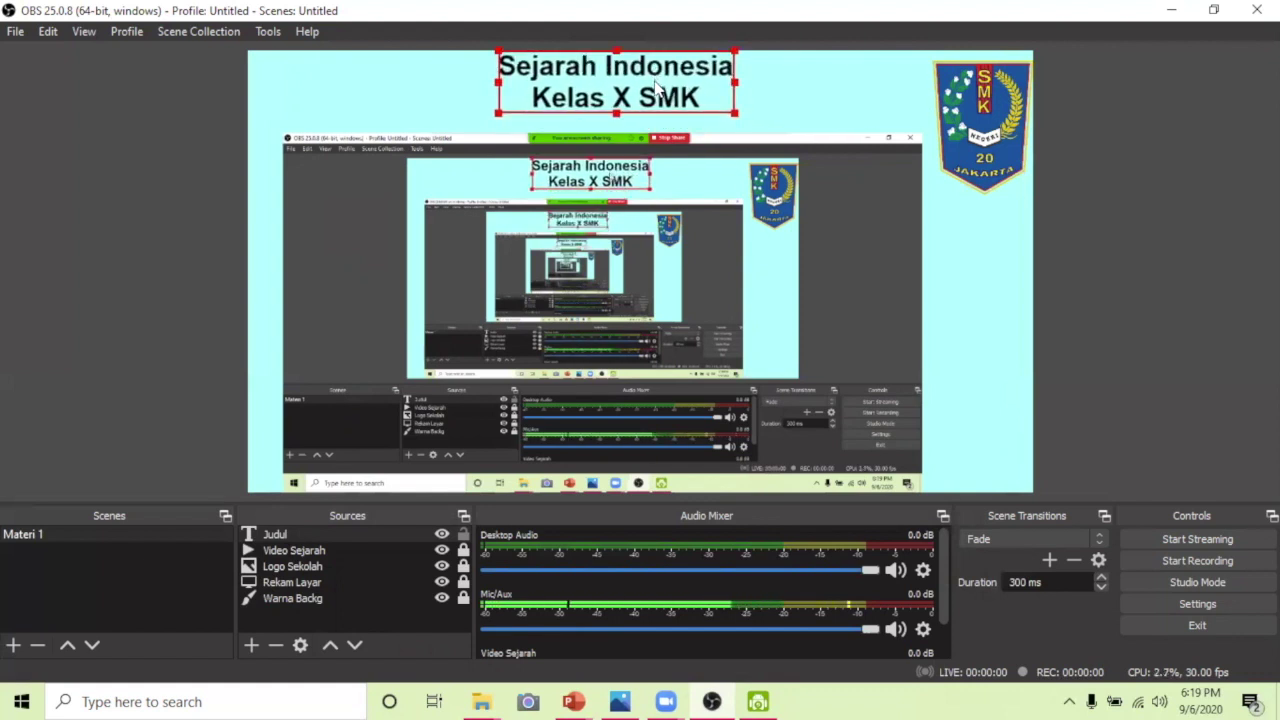
pyautogui.click(964, 274)
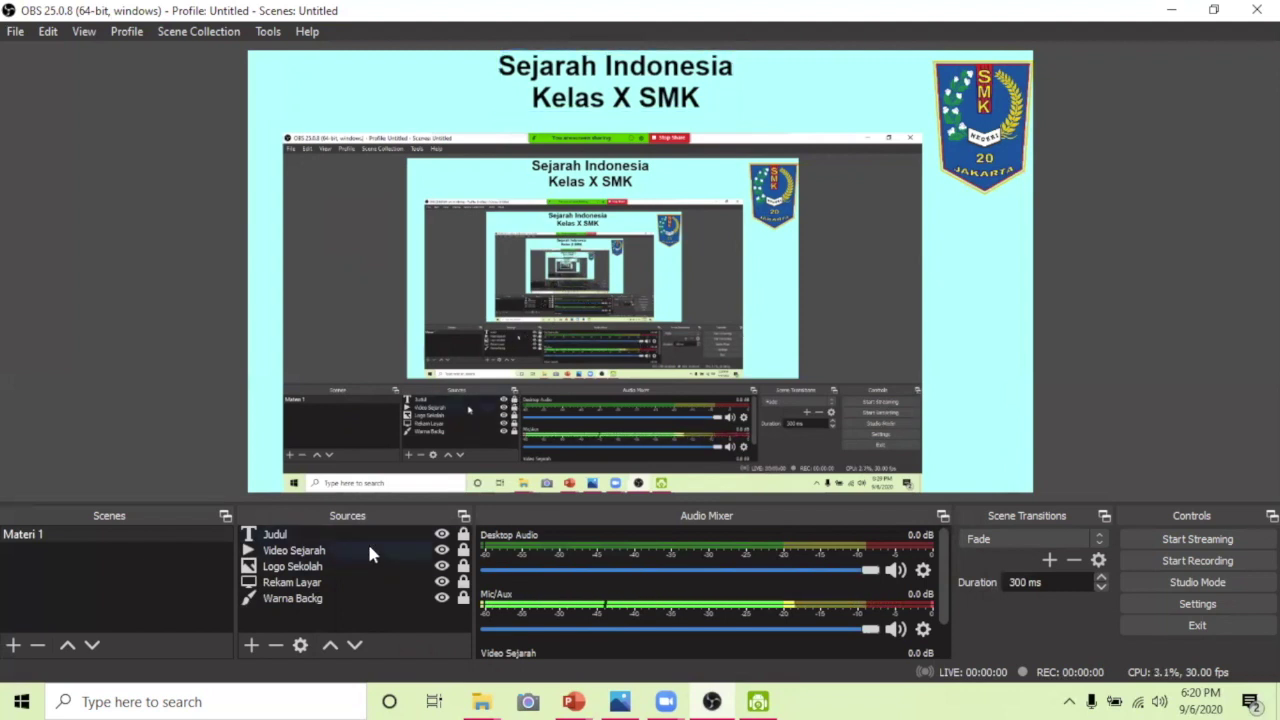
# Step: Add a new Video Capture Device source named "Video wajah" to the Materi 1 scene
pyautogui.click(251, 645)
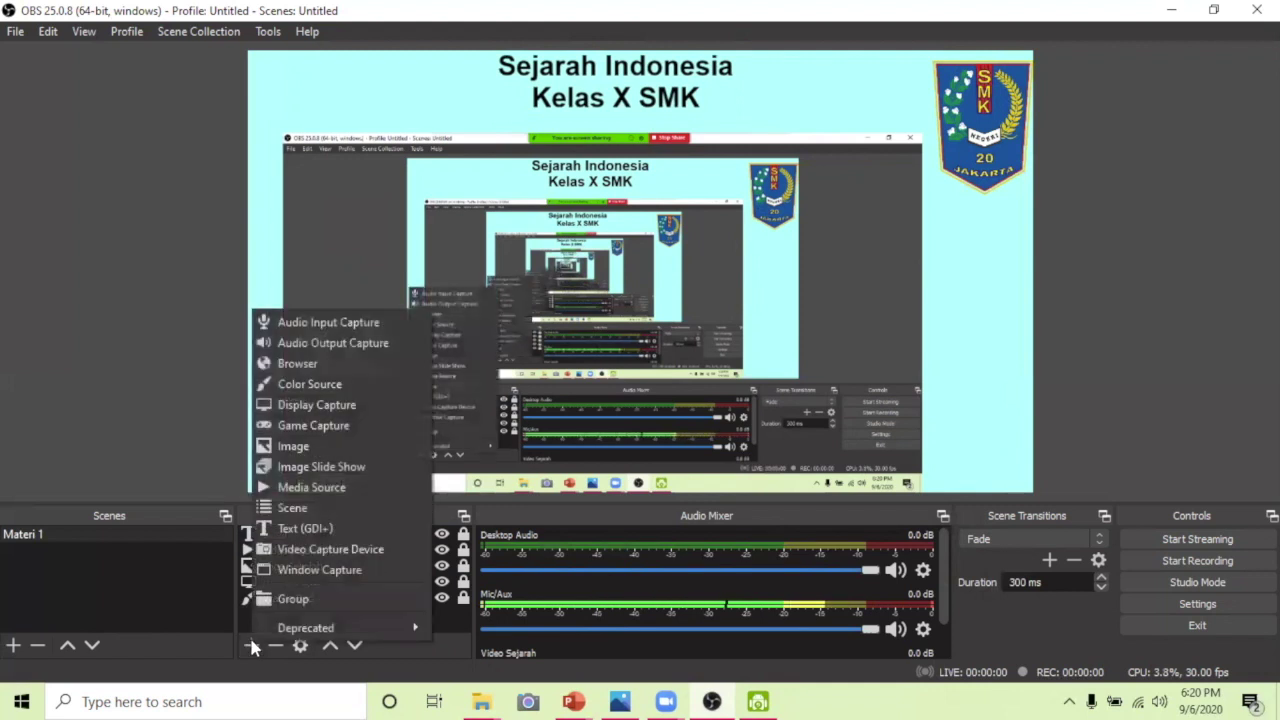
pyautogui.click(335, 552)
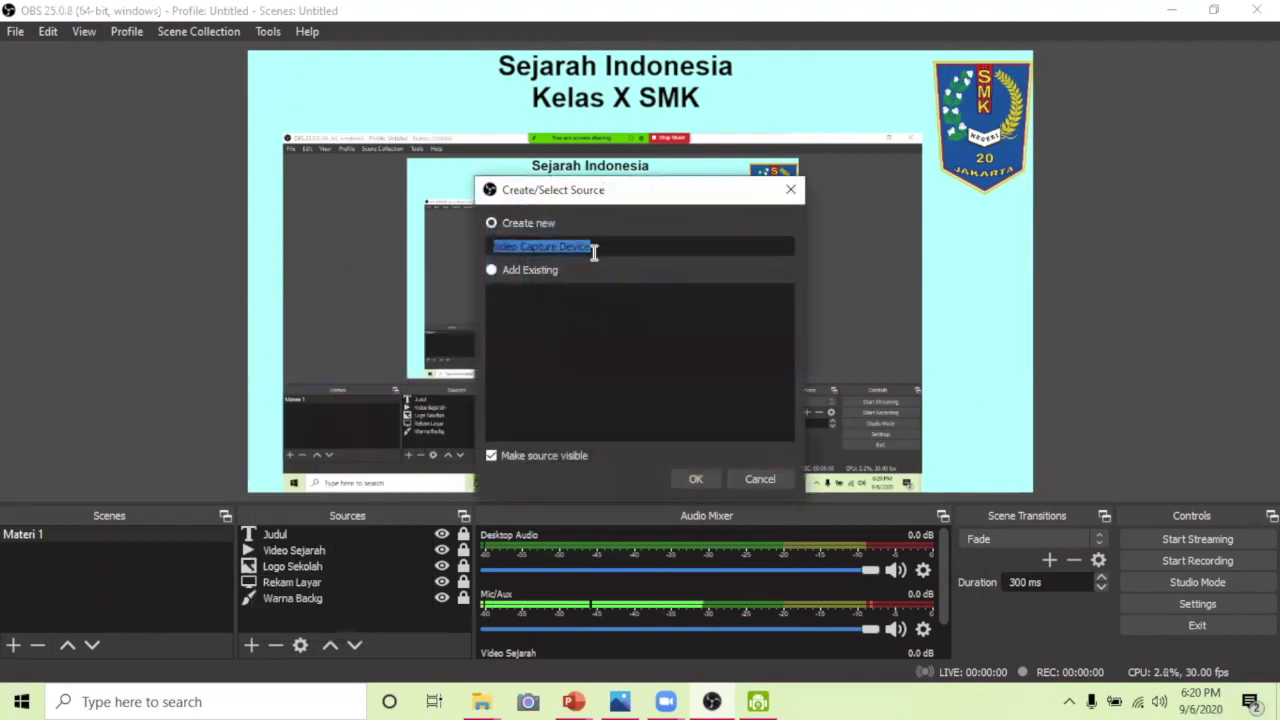
pyautogui.press('BackSpace')
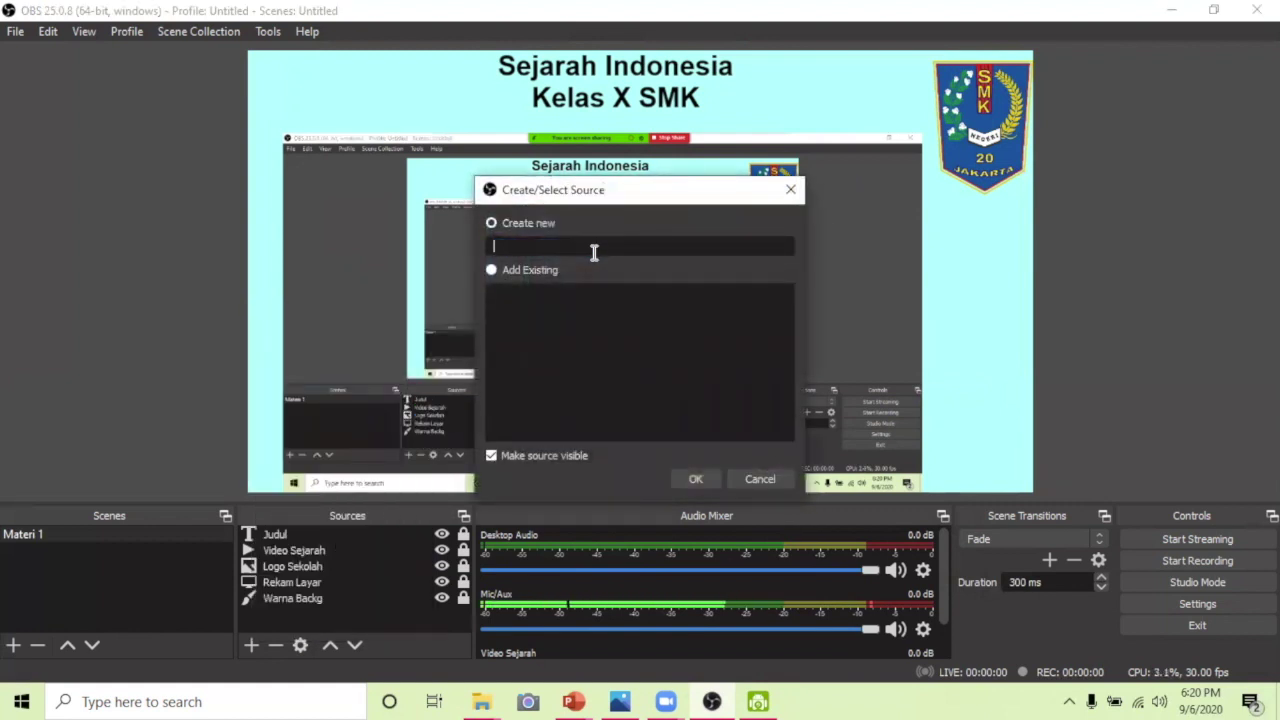
pyautogui.write('Video wajah')
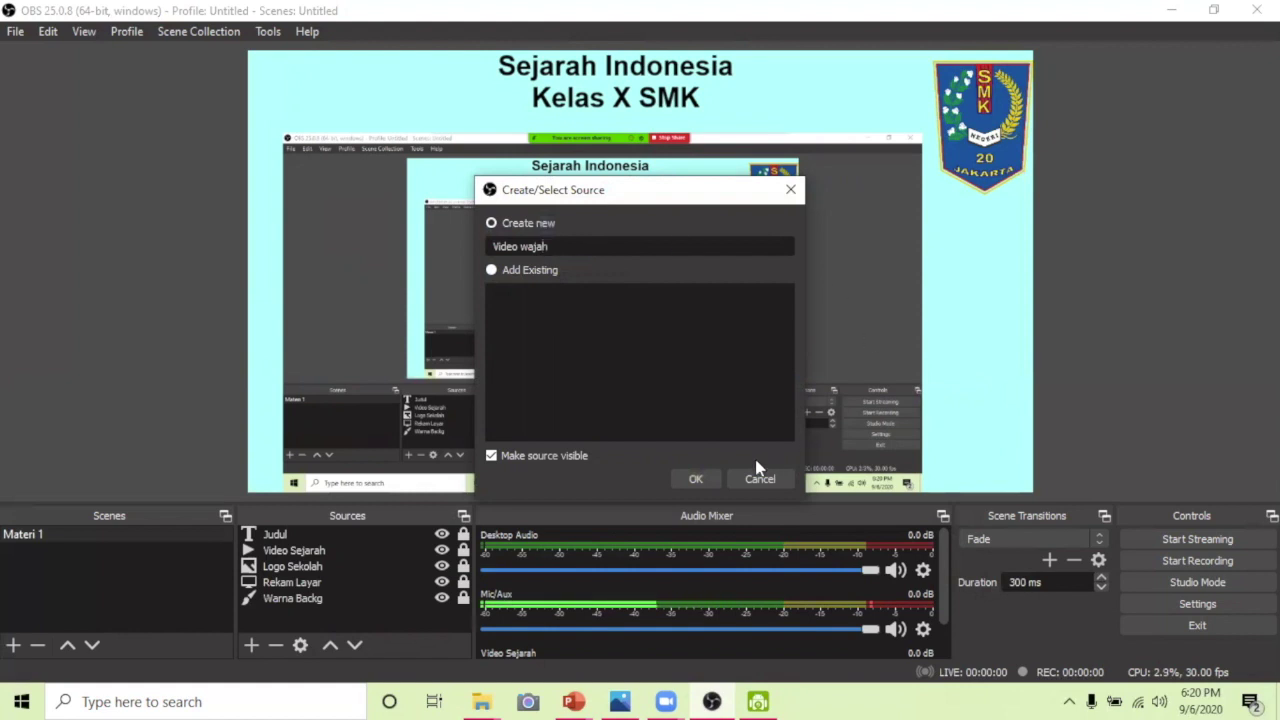
pyautogui.click(696, 480)
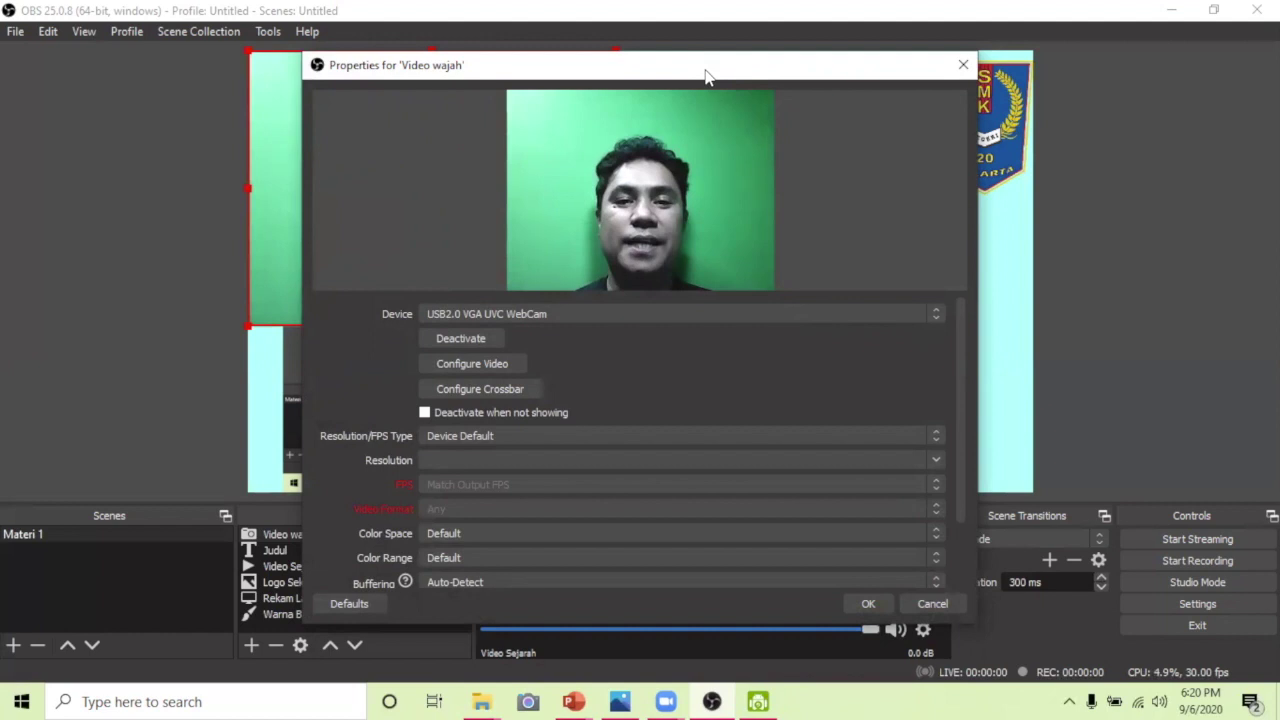
# Step: Compare the USB2.0 VGA UVC WebCam and DroidCam Source 3 devices for Video wajah, and apply DroidCam Source 3
pyautogui.moveTo(706, 76); pyautogui.dragTo(708, 78)
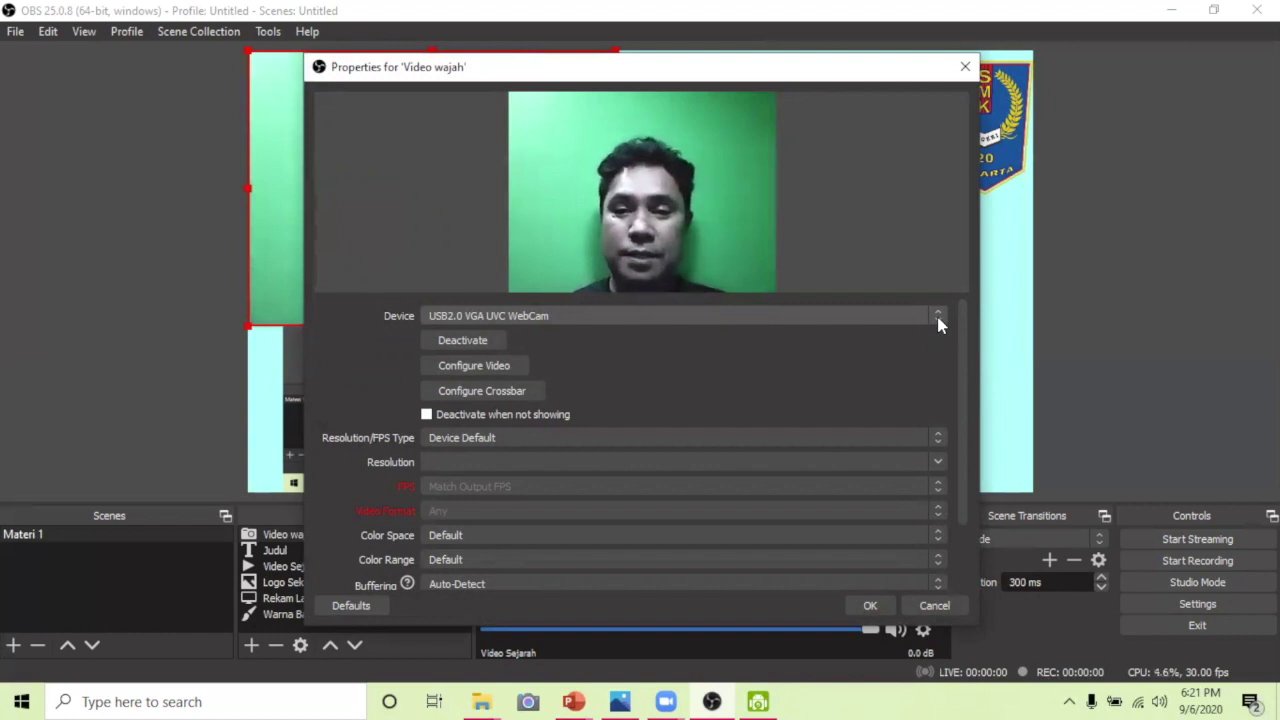
pyautogui.click(938, 322)
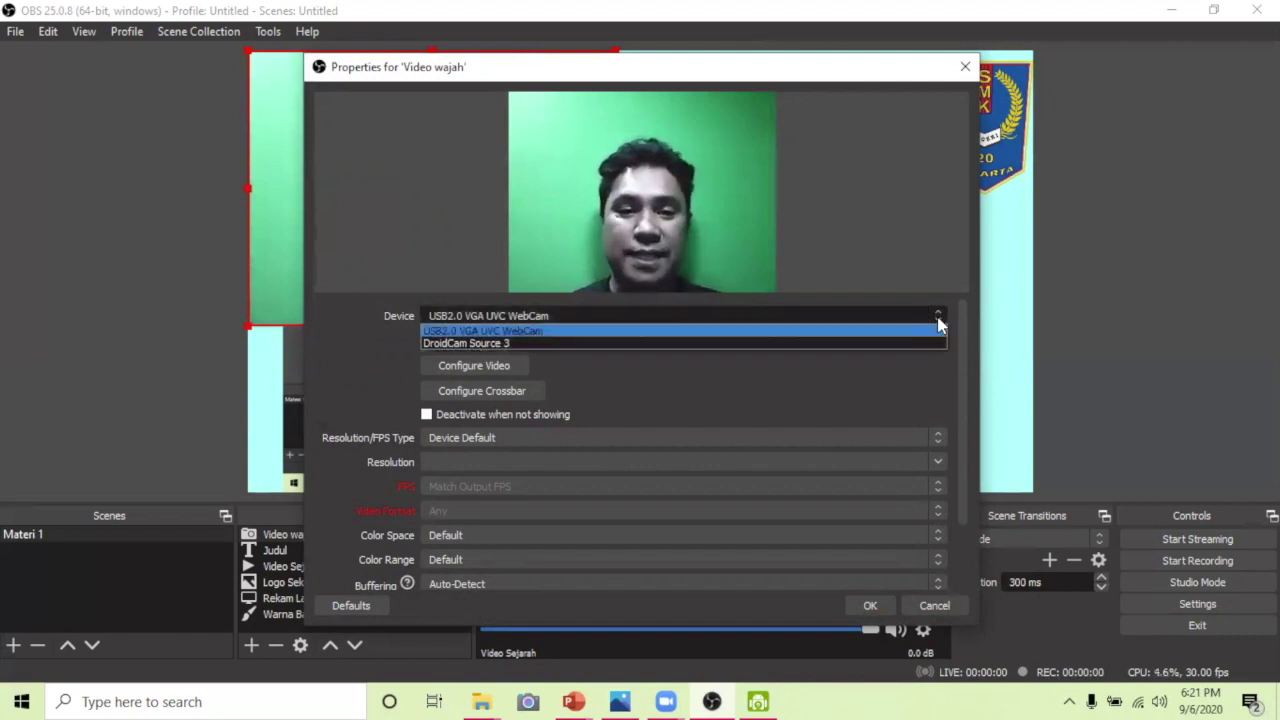
pyautogui.click(553, 343)
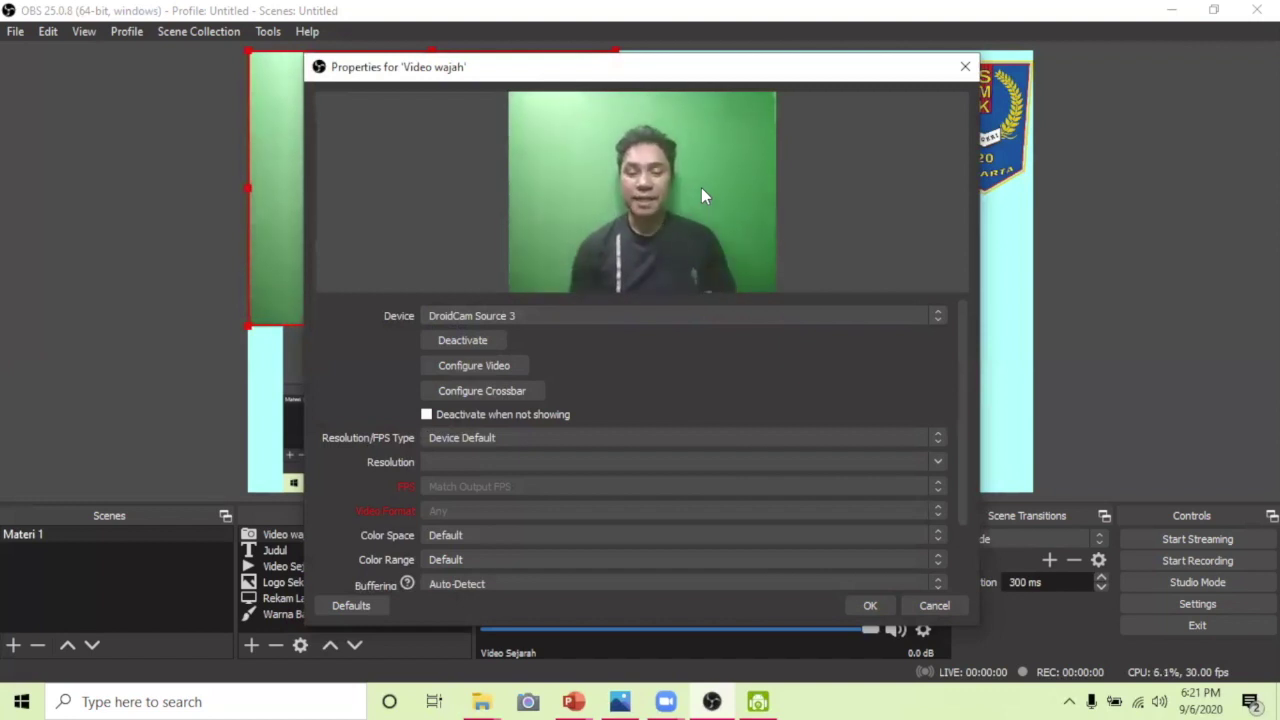
pyautogui.click(937, 317)
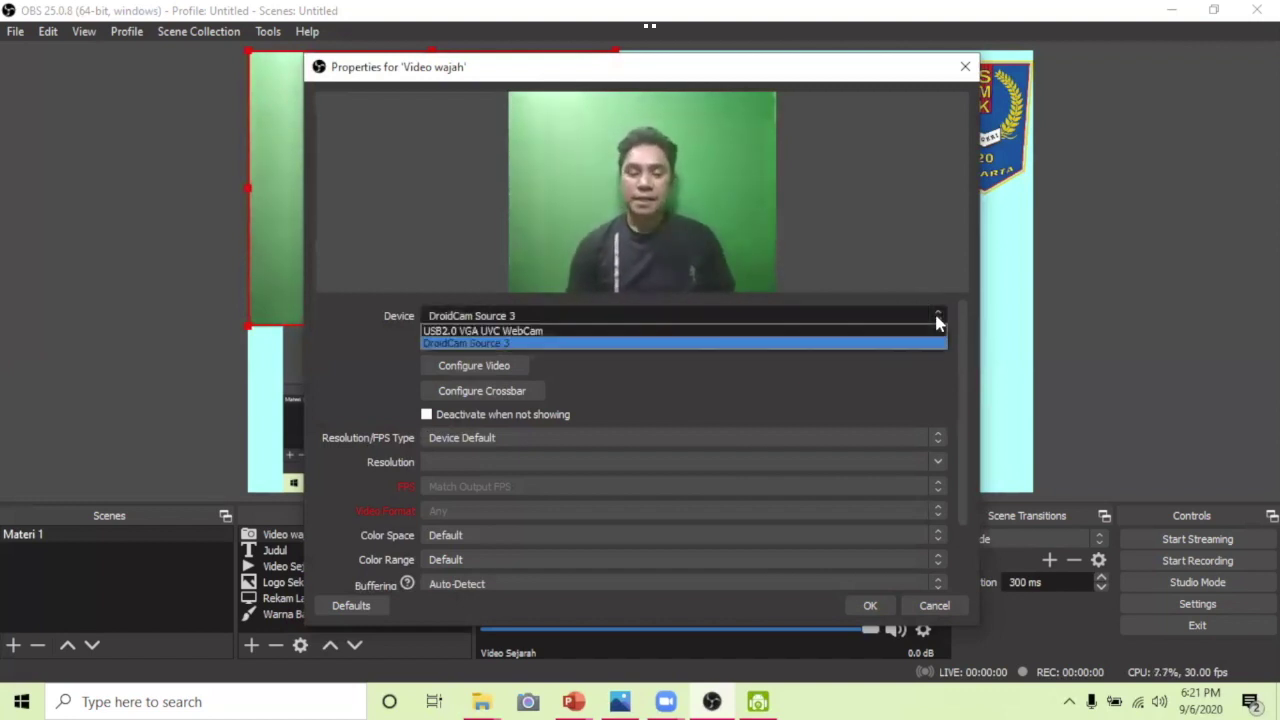
pyautogui.click(584, 336)
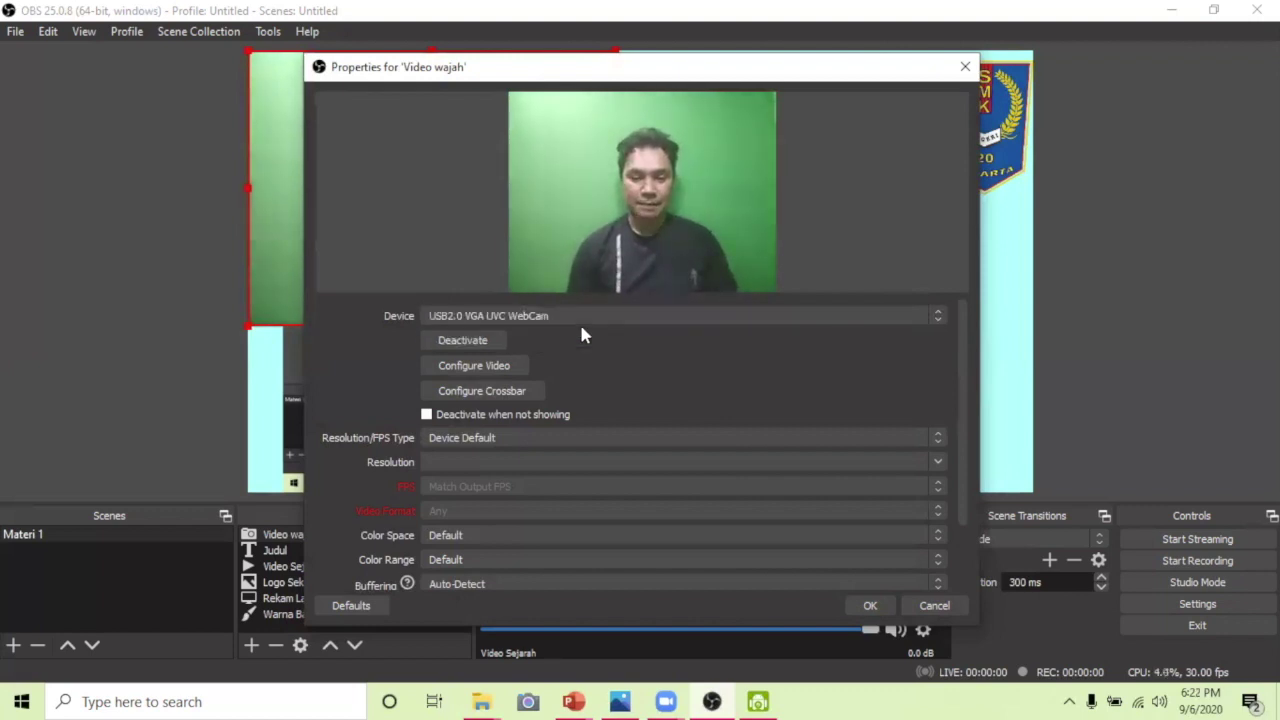
pyautogui.click(938, 320)
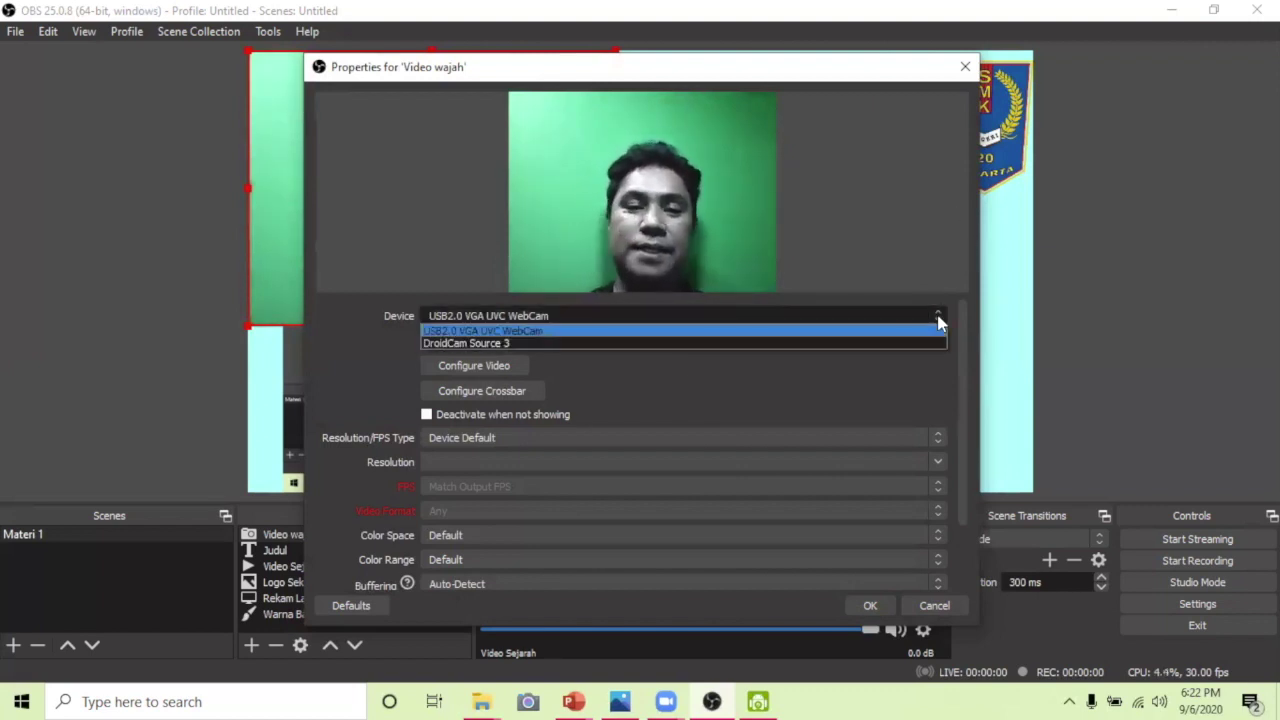
pyautogui.click(552, 344)
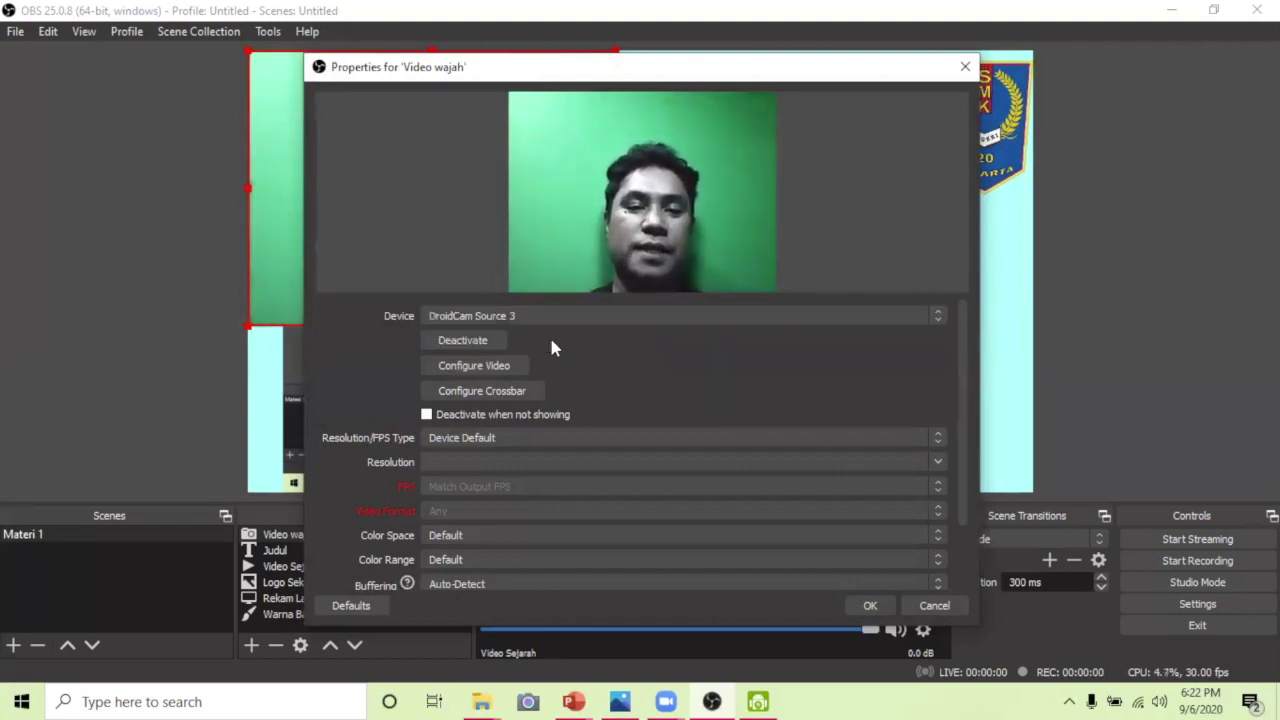
pyautogui.click(868, 606)
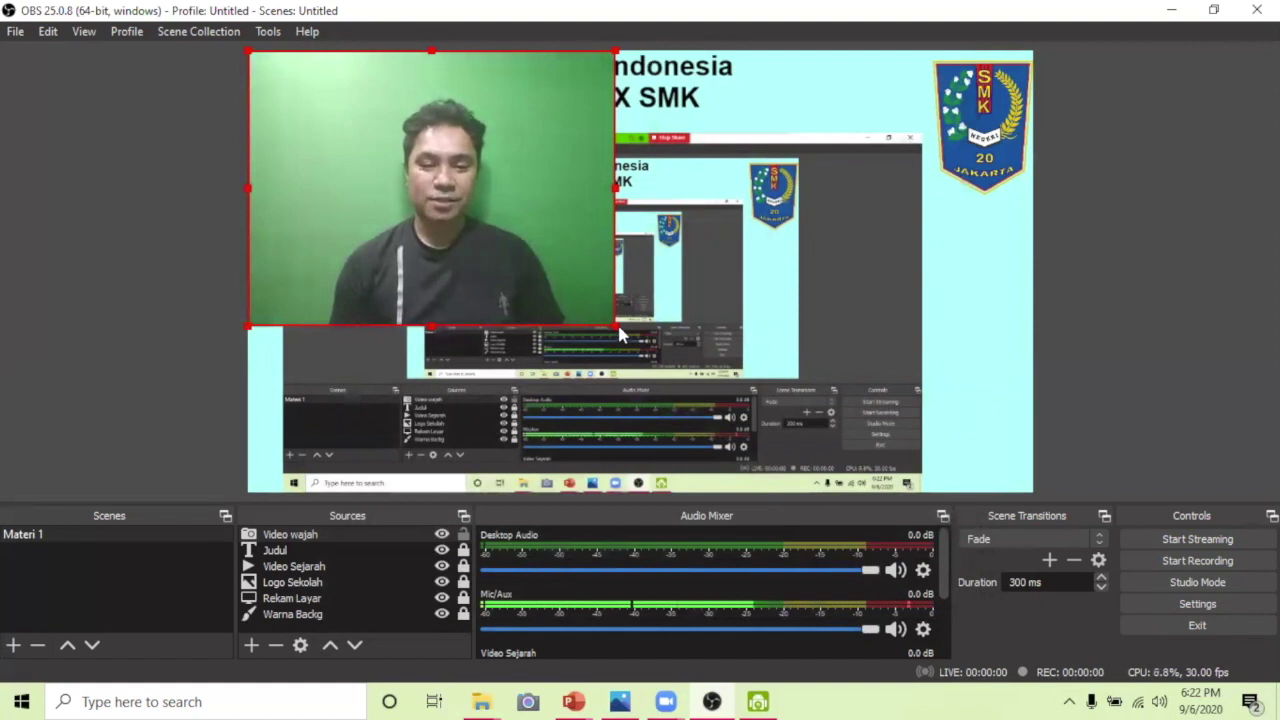
# Step: Shrink the Video wajah camera view, fit it into the canvas's bottom-right corner beside the Rekam Layar capture, and lock it
pyautogui.moveTo(614, 326); pyautogui.dragTo(383, 150)
pyautogui.moveTo(362, 98); pyautogui.dragTo(985, 430)
pyautogui.press('Left')
pyautogui.press('Left')
pyautogui.press('Left')
pyautogui.press('Left')
pyautogui.press('Left')
pyautogui.press('Left')
pyautogui.press('Left')
pyautogui.press('Left')
pyautogui.press('Left')
pyautogui.press('Left')
pyautogui.press('Left')
pyautogui.press('Left')
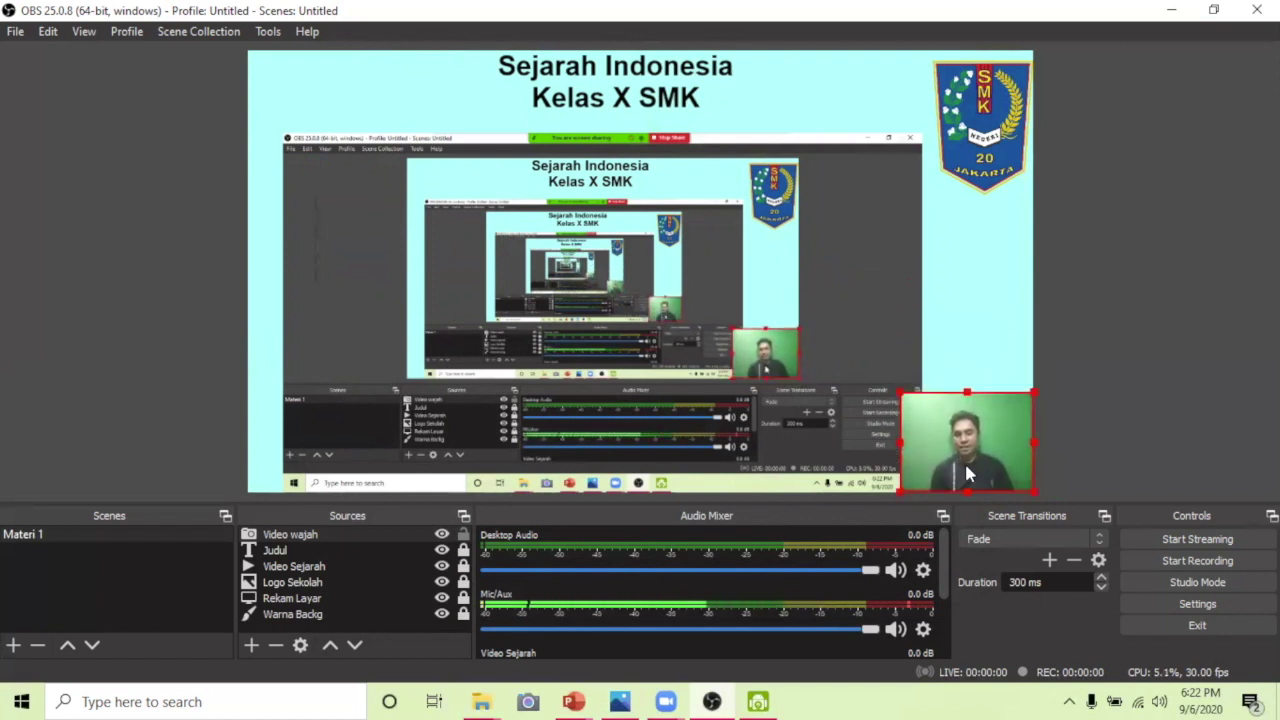
pyautogui.moveTo(902, 444); pyautogui.dragTo(963, 471)
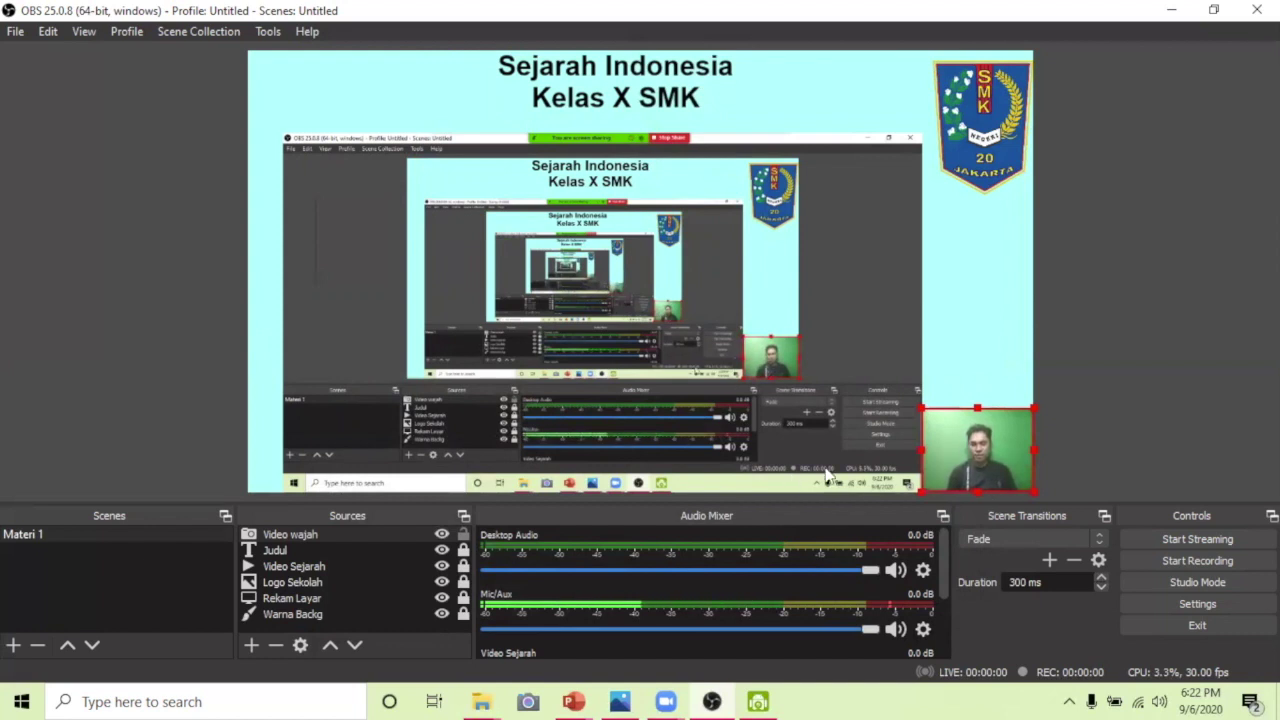
pyautogui.click(463, 535)
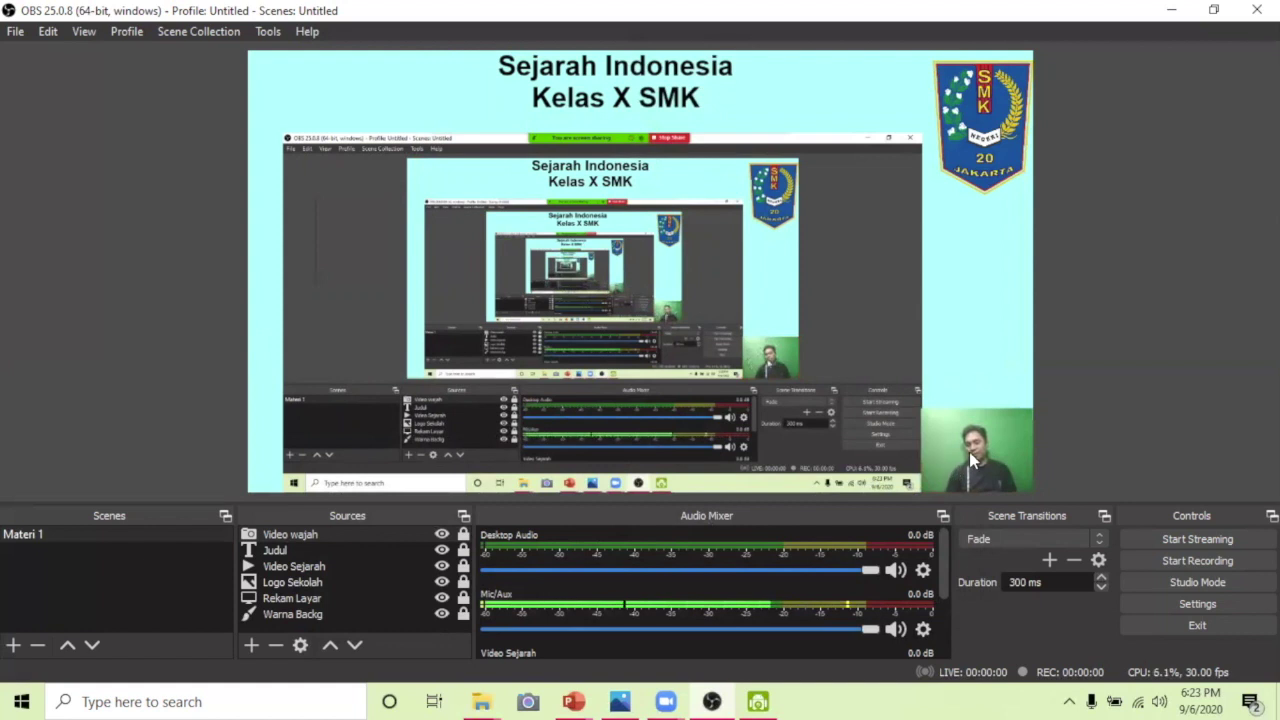
# Step: Add a Chroma Key effect filter with its default name to the Video wajah source
pyautogui.click(280, 535)
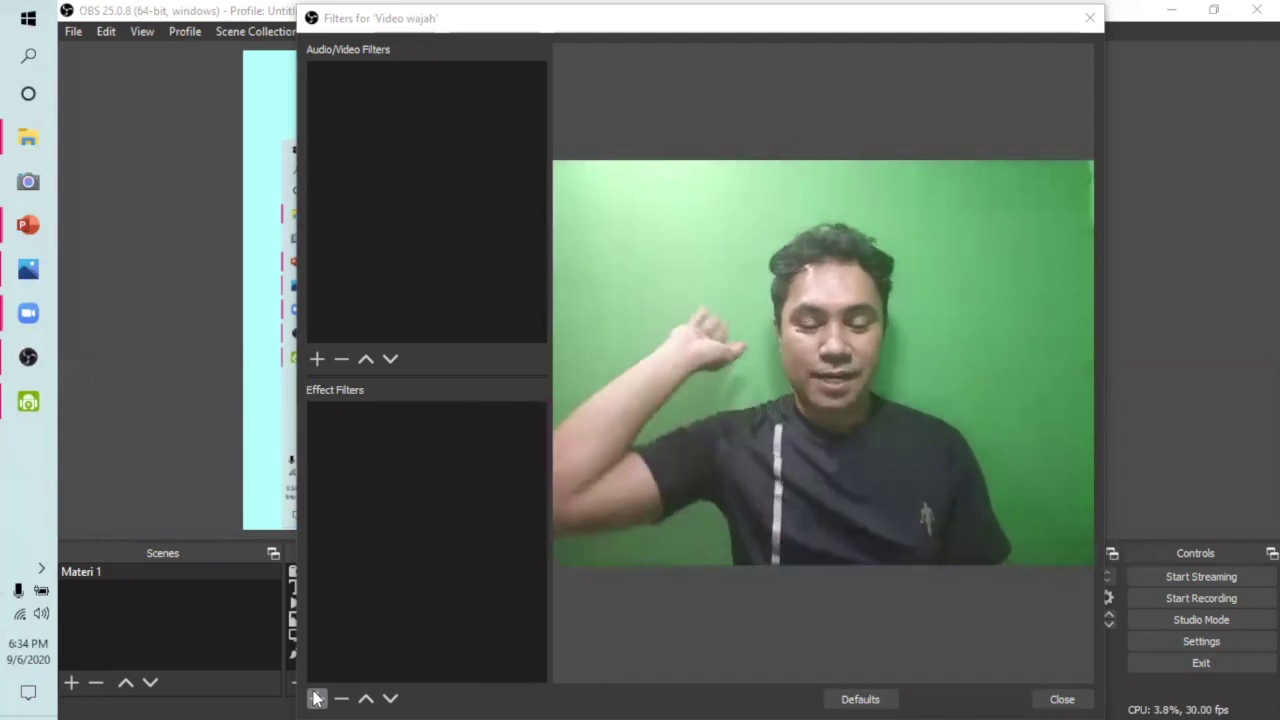
pyautogui.click(316, 698)
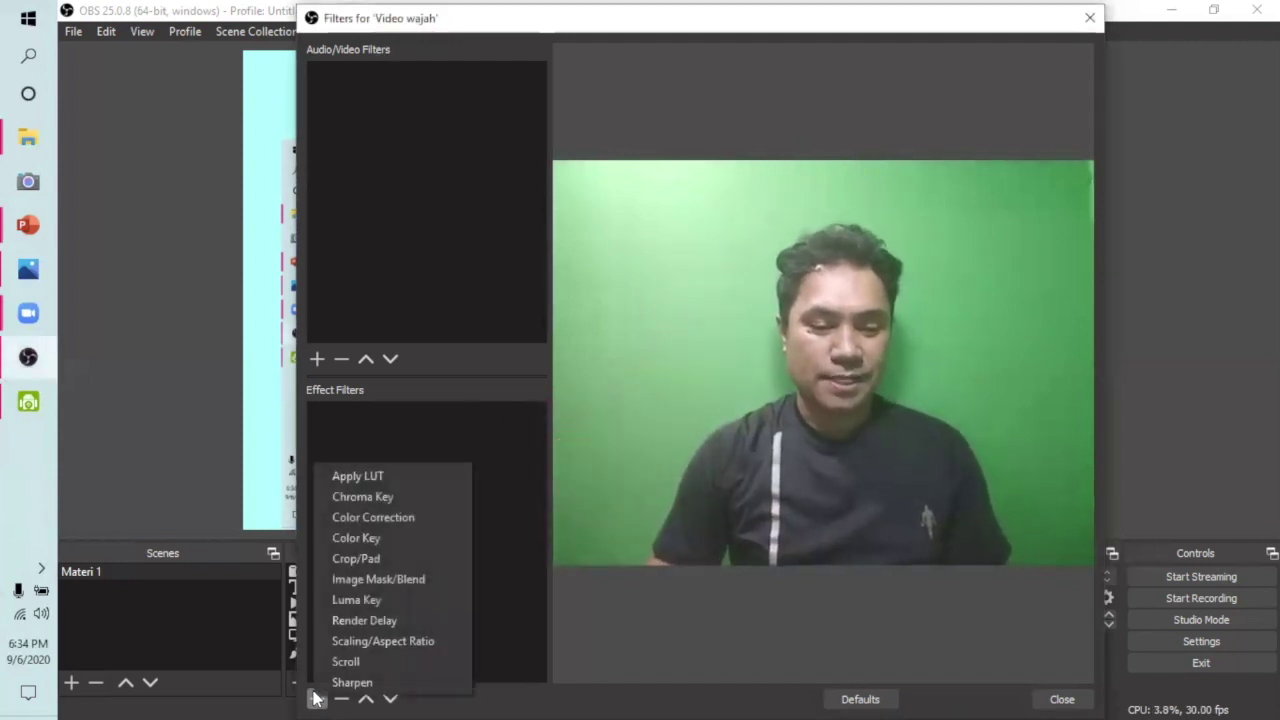
pyautogui.click(376, 505)
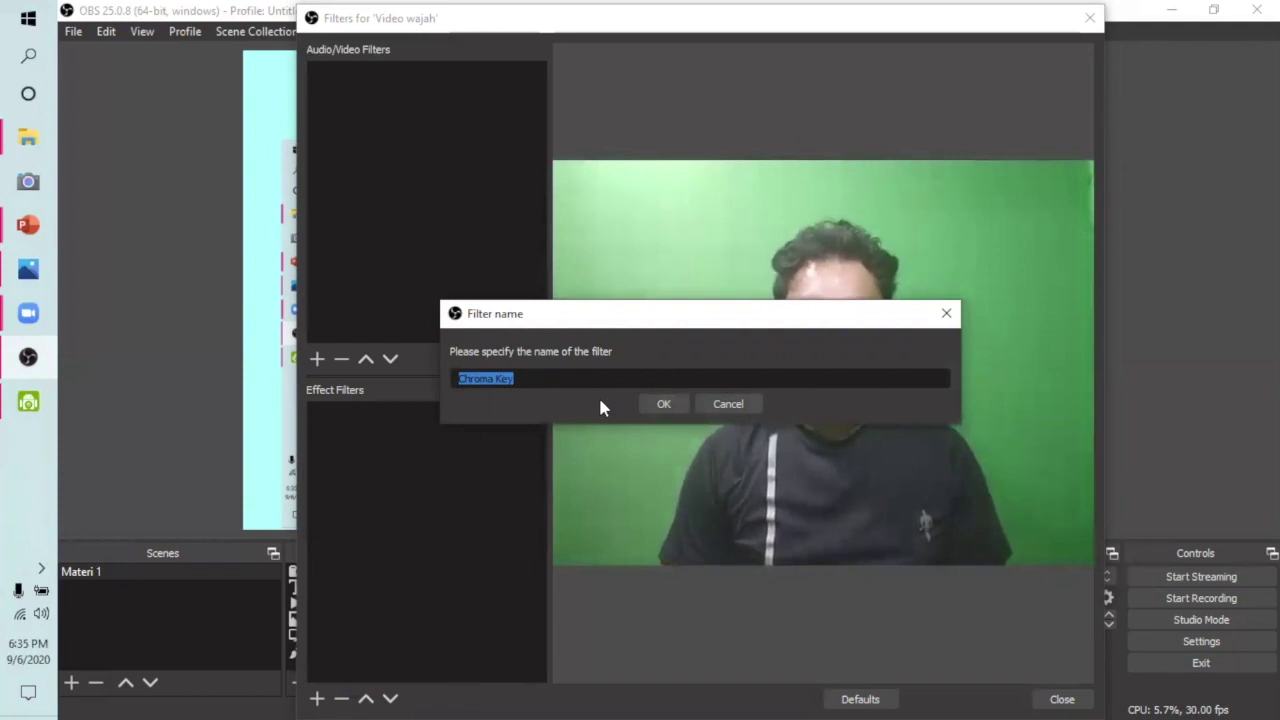
pyautogui.click(667, 402)
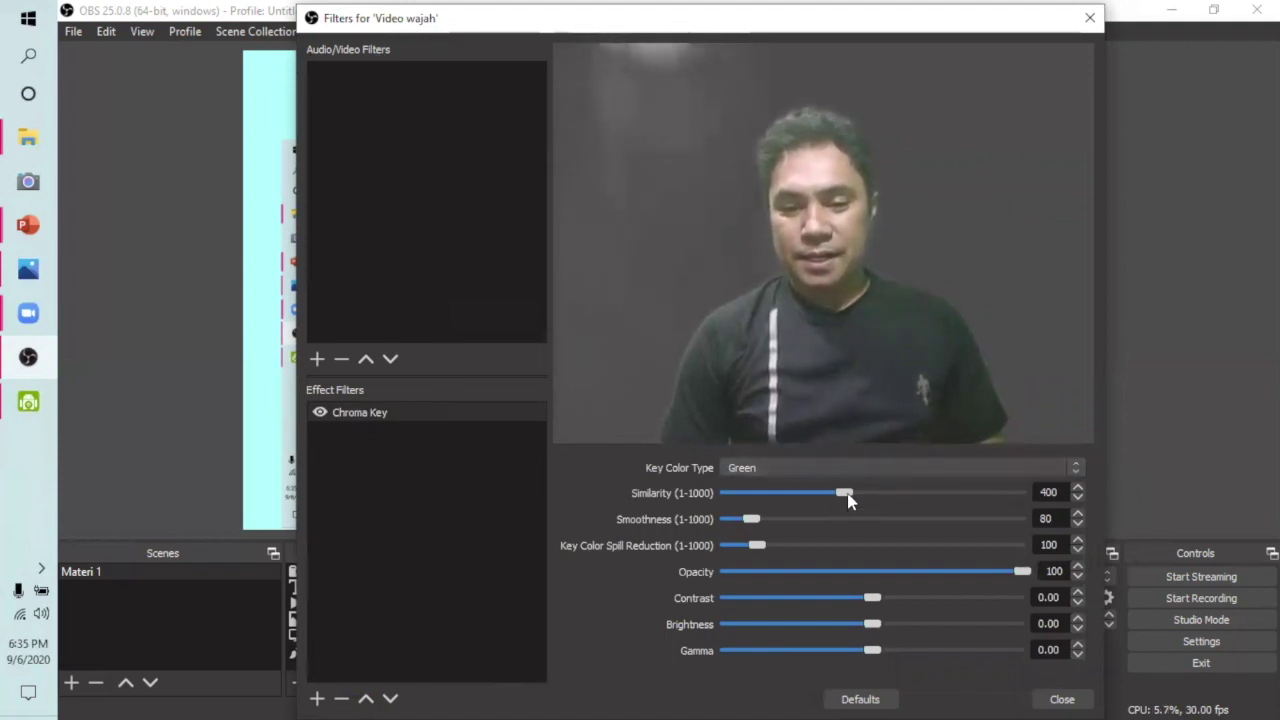
# Step: Set the Chroma Key filter's similarity to 398 and smoothness to 76, and close the filter settings
pyautogui.moveTo(846, 491)
pyautogui.mouseDown()
pyautogui.moveTo(868, 491)
pyautogui.moveTo(789, 497)
pyautogui.moveTo(847, 497)
pyautogui.mouseUp()
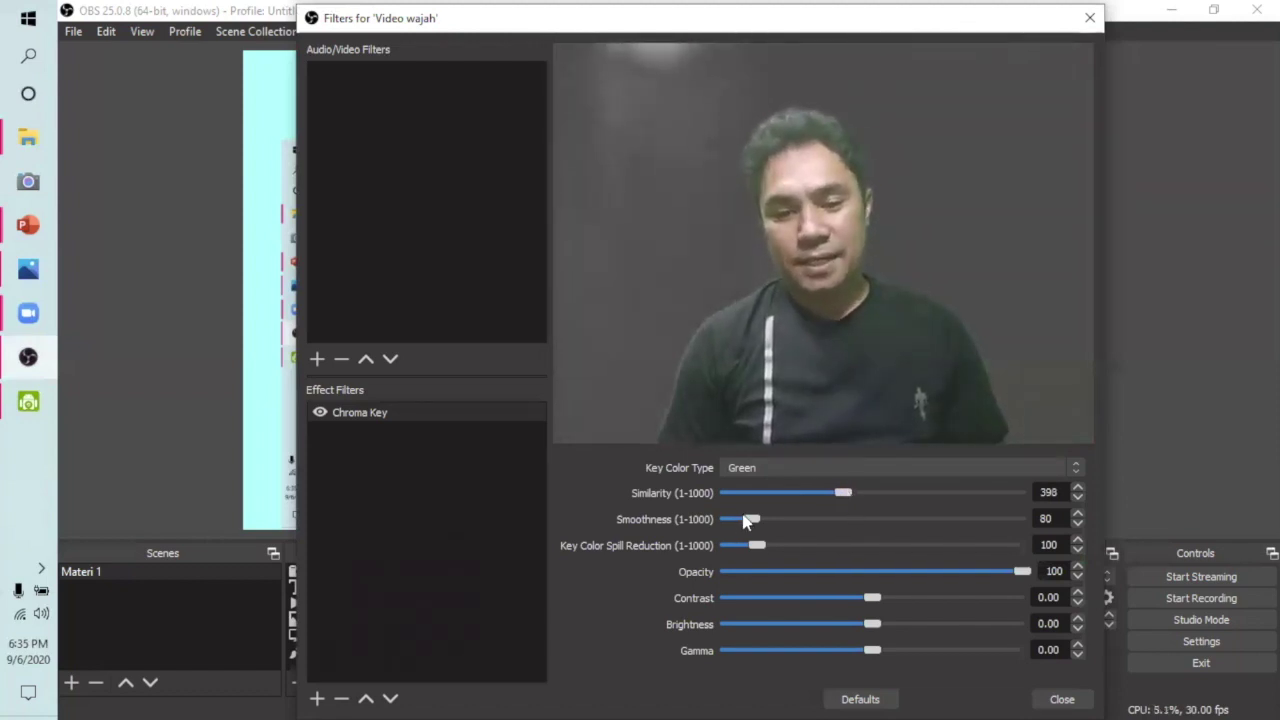
pyautogui.moveTo(754, 523)
pyautogui.mouseDown()
pyautogui.moveTo(810, 530)
pyautogui.moveTo(737, 527)
pyautogui.moveTo(757, 530)
pyautogui.mouseUp()
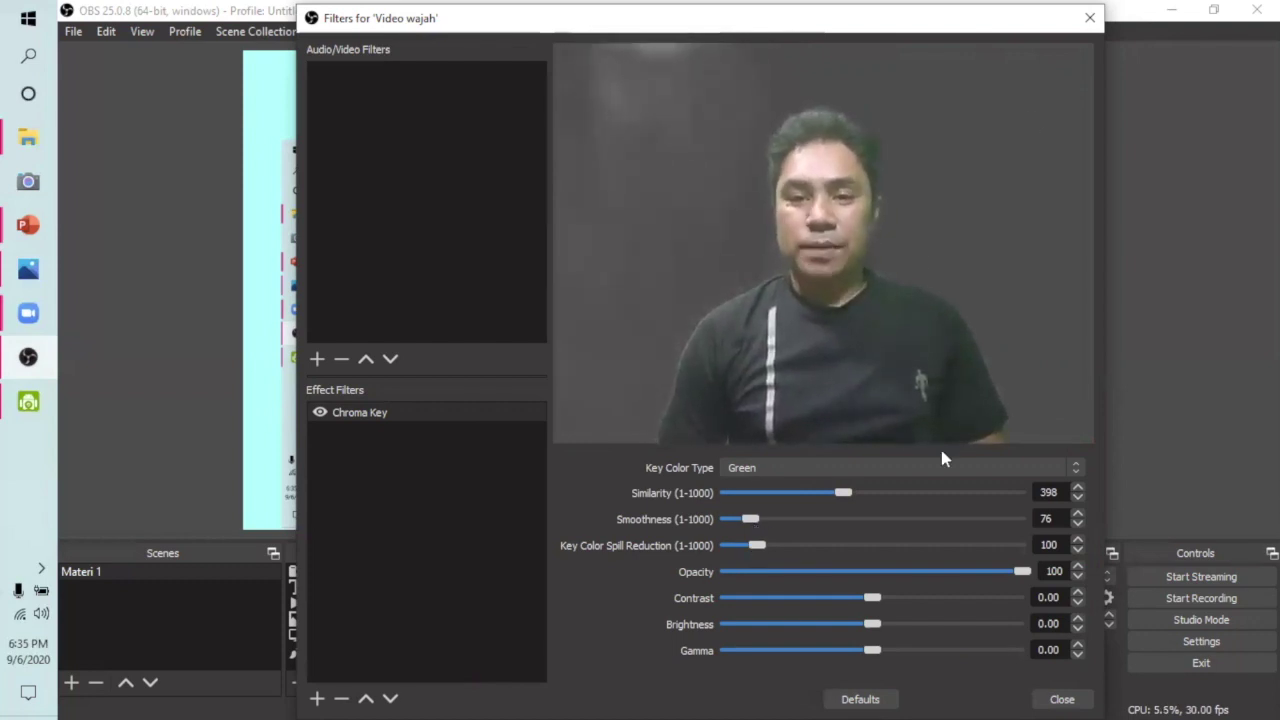
pyautogui.click(1061, 698)
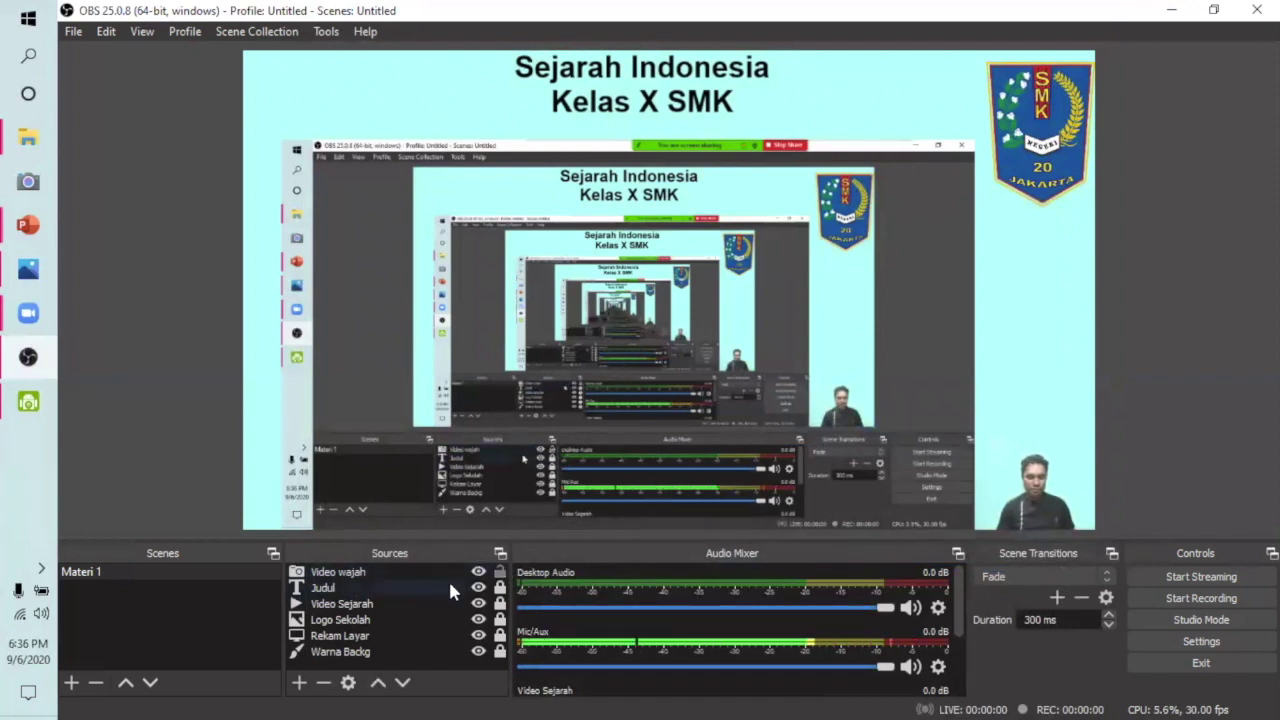
# Step: Adjust the keyed Video wajah image's position in the canvas's bottom-right corner and lock it again
pyautogui.moveTo(1040, 502)
pyautogui.mouseDown()
pyautogui.moveTo(1024, 371)
pyautogui.moveTo(814, 371)
pyautogui.moveTo(542, 299)
pyautogui.moveTo(436, 195)
pyautogui.moveTo(307, 110)
pyautogui.moveTo(882, 277)
pyautogui.moveTo(1010, 362)
pyautogui.moveTo(1040, 415)
pyautogui.moveTo(1043, 490)
pyautogui.mouseUp()
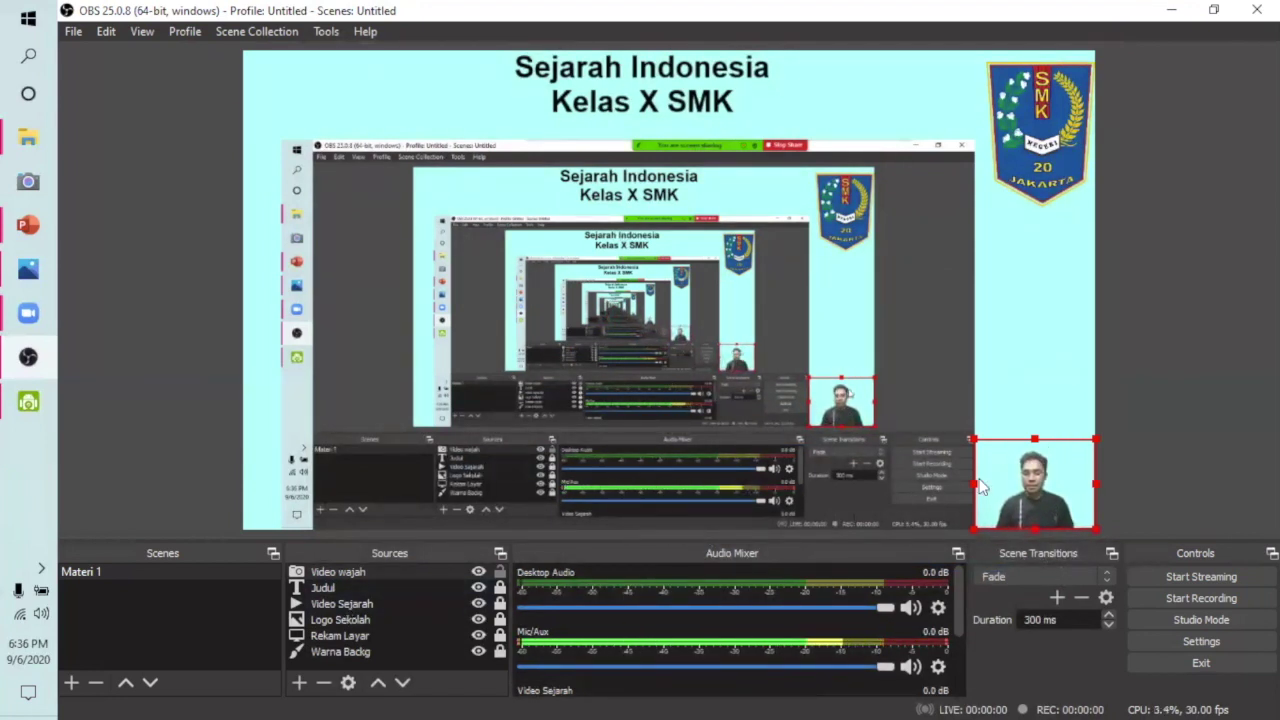
pyautogui.click(500, 572)
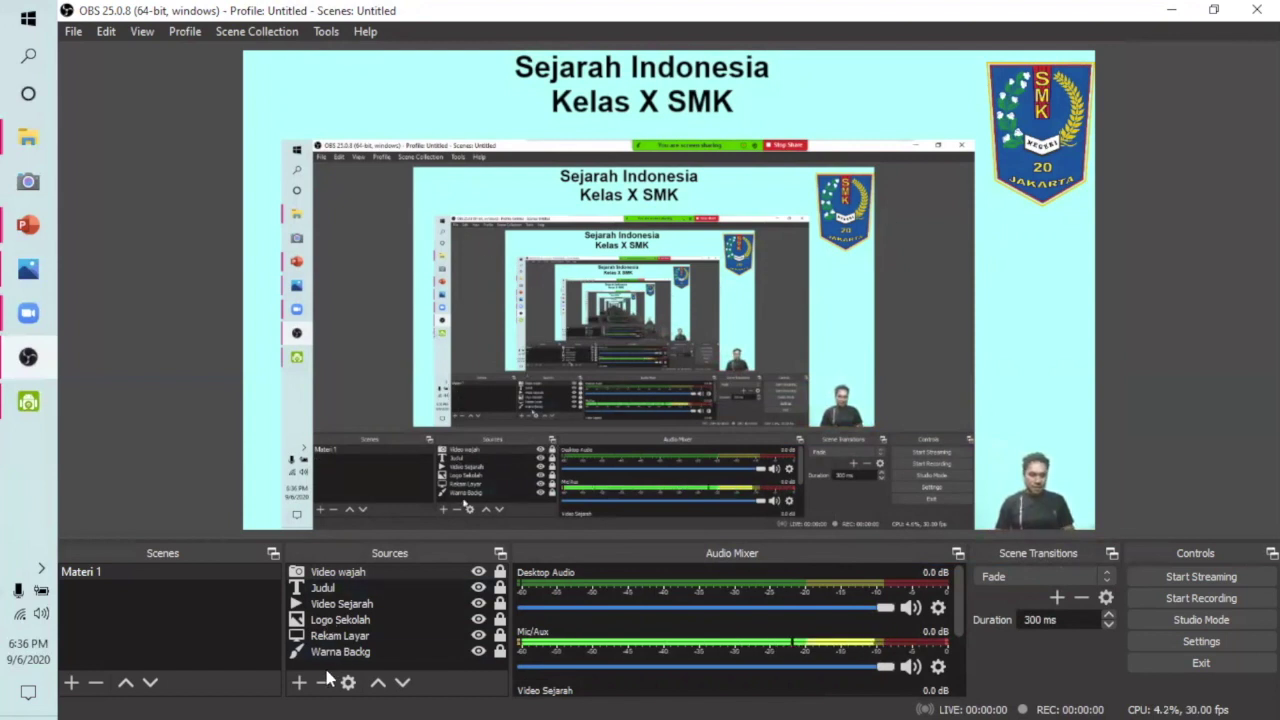
# Step: Add a new Window Capture source named "PPT" to the Materi 1 scene
pyautogui.click(299, 682)
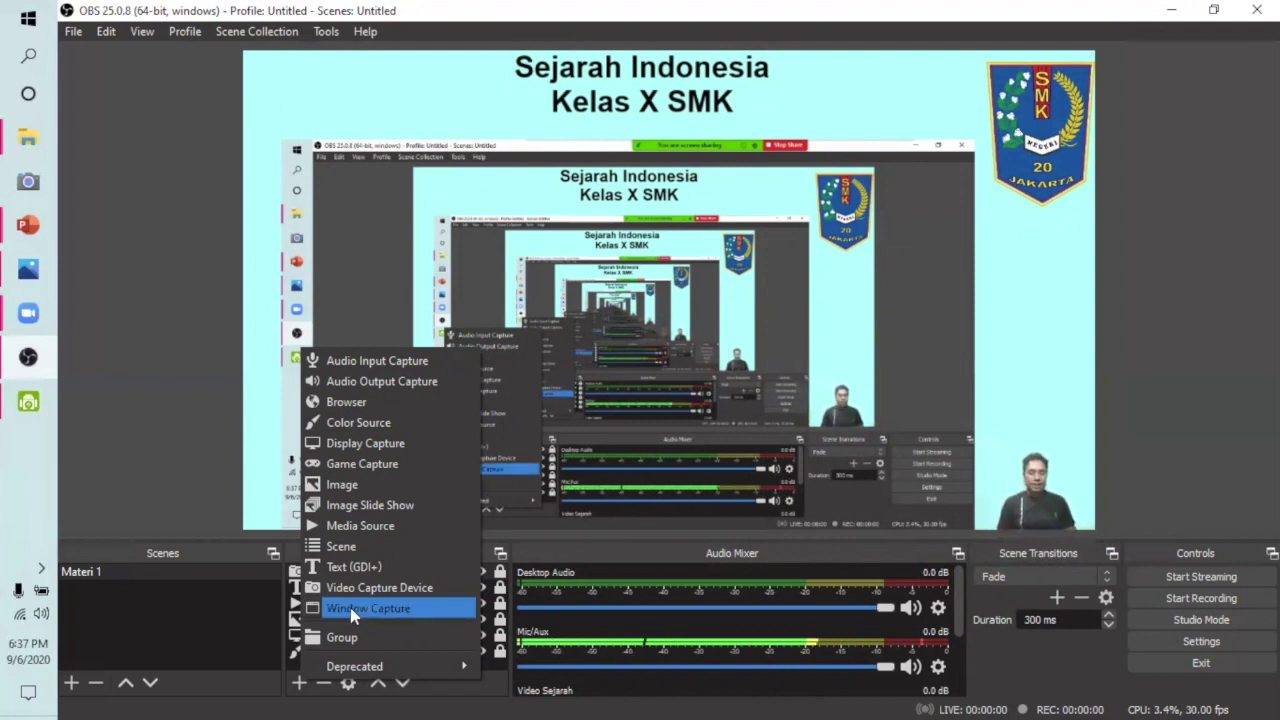
pyautogui.click(352, 609)
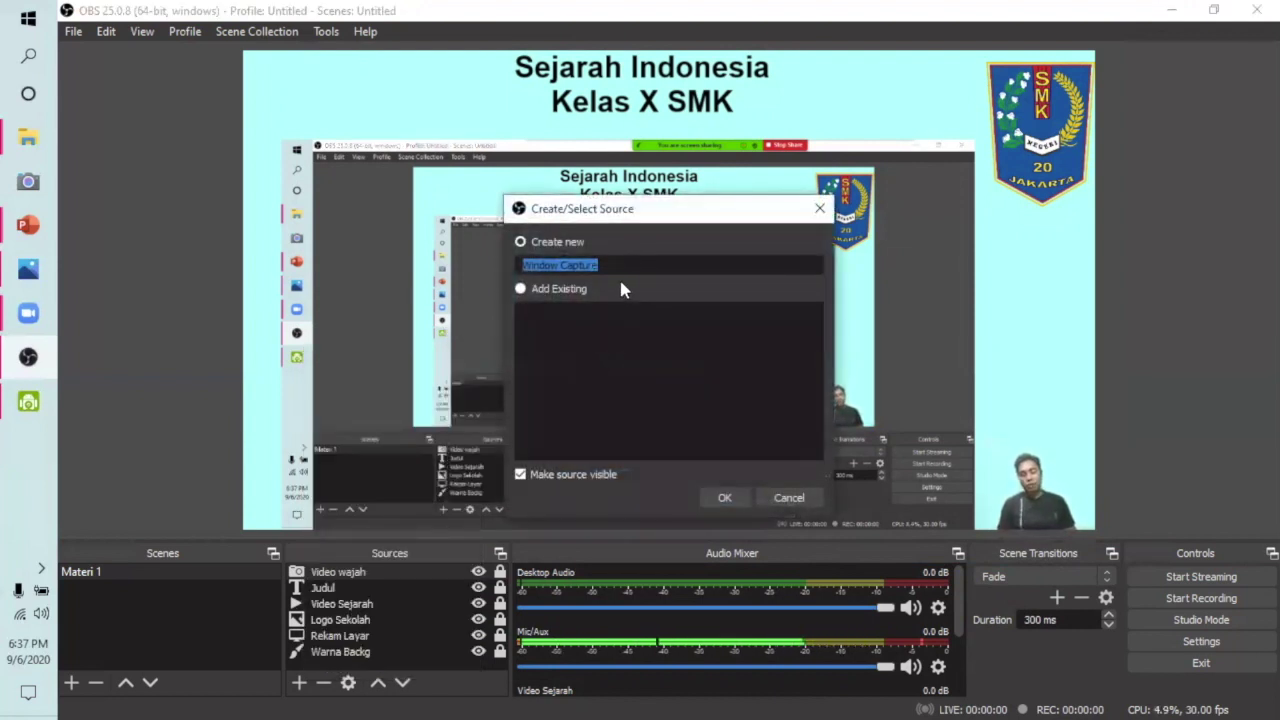
pyautogui.press('BackSpace')
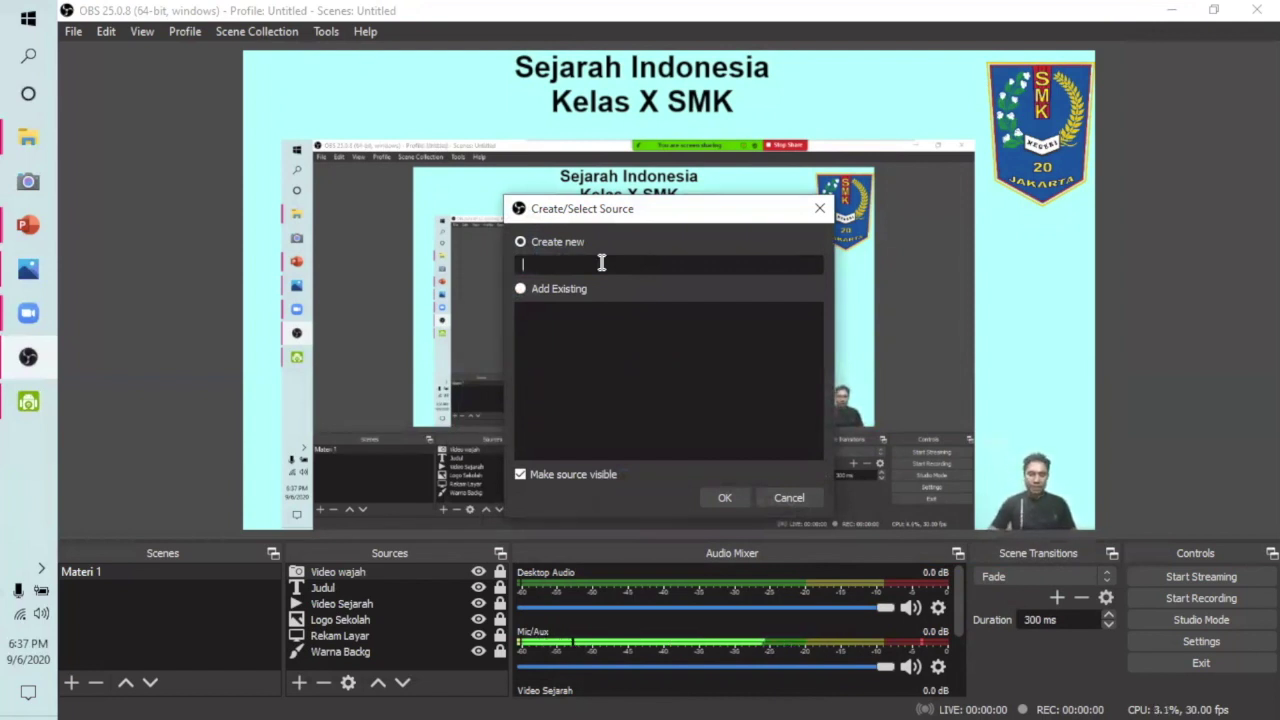
pyautogui.write('PPT')
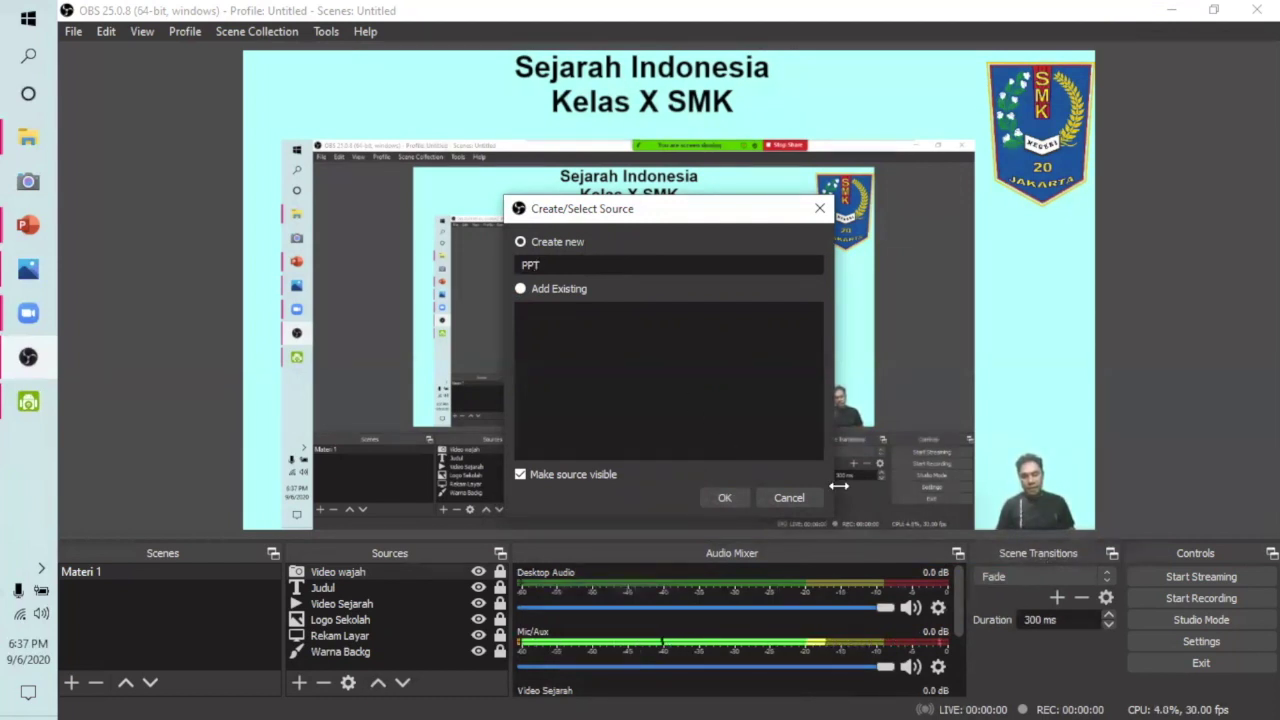
pyautogui.click(724, 498)
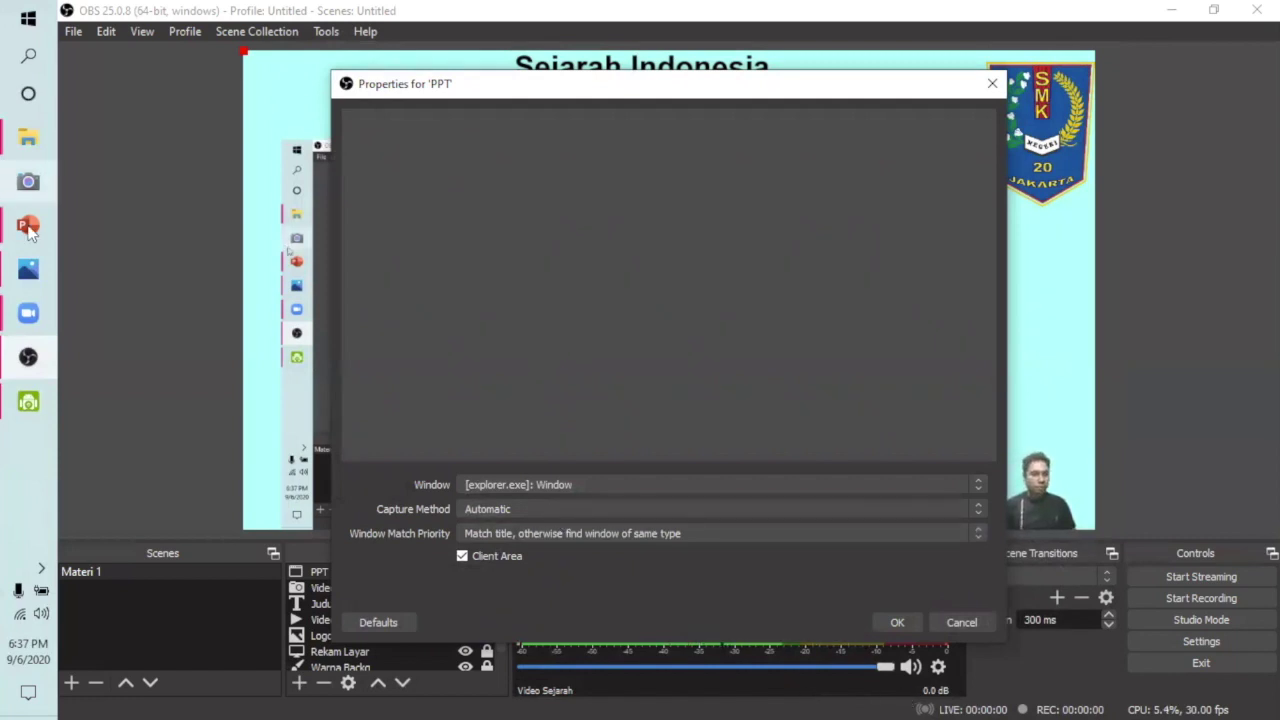
# Step: Switch to PowerPoint and bring up the windowed slide show of the Bab 3 Hindu Budha presentation
pyautogui.moveTo(30, 228)
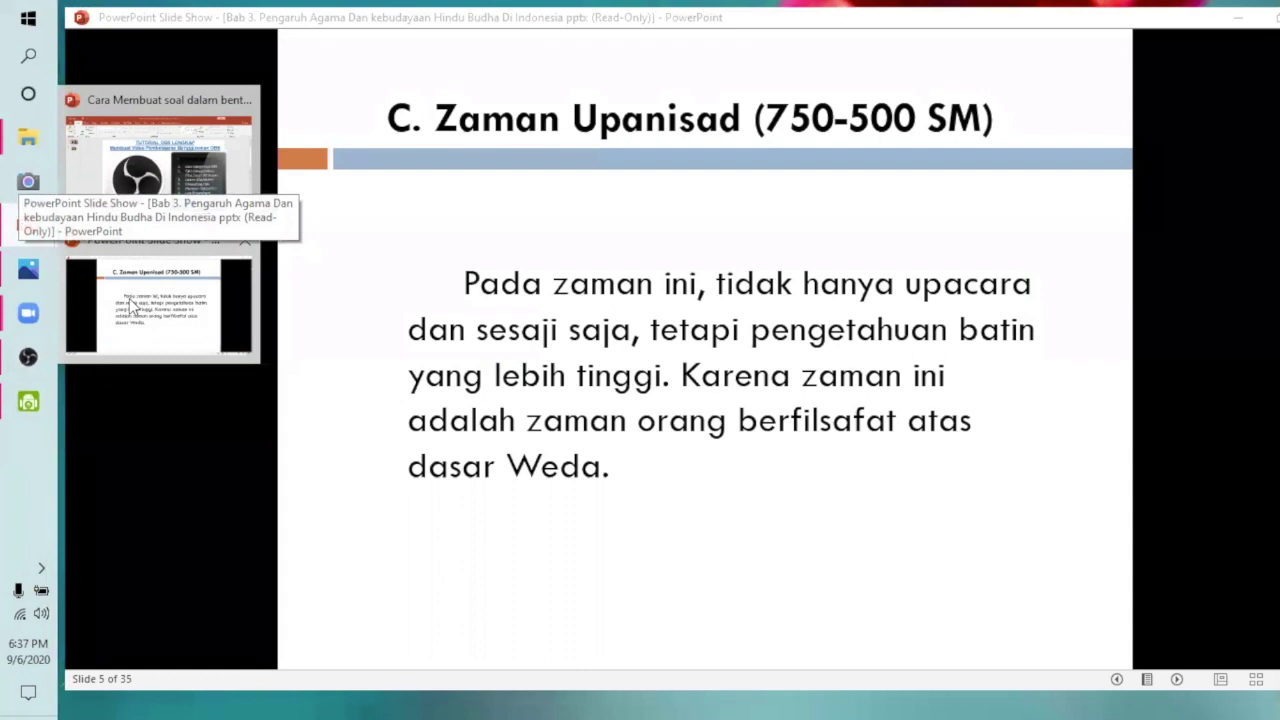
pyautogui.click(130, 307)
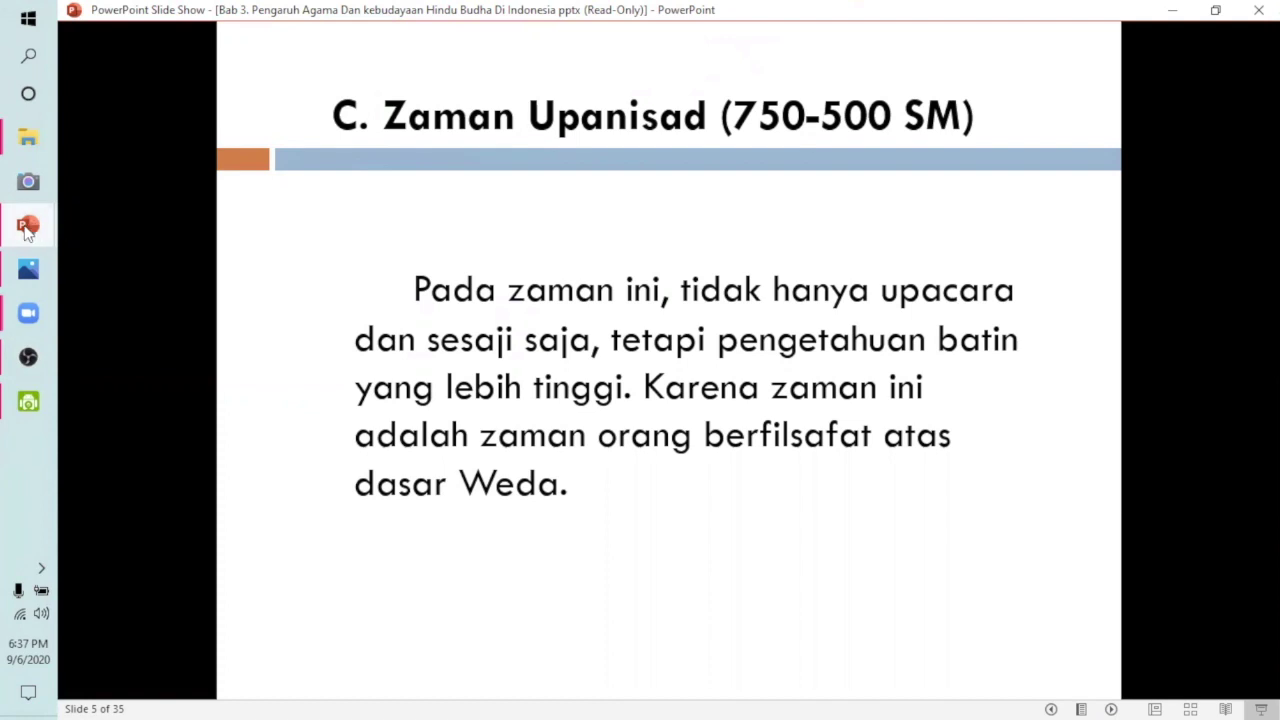
pyautogui.moveTo(27, 230)
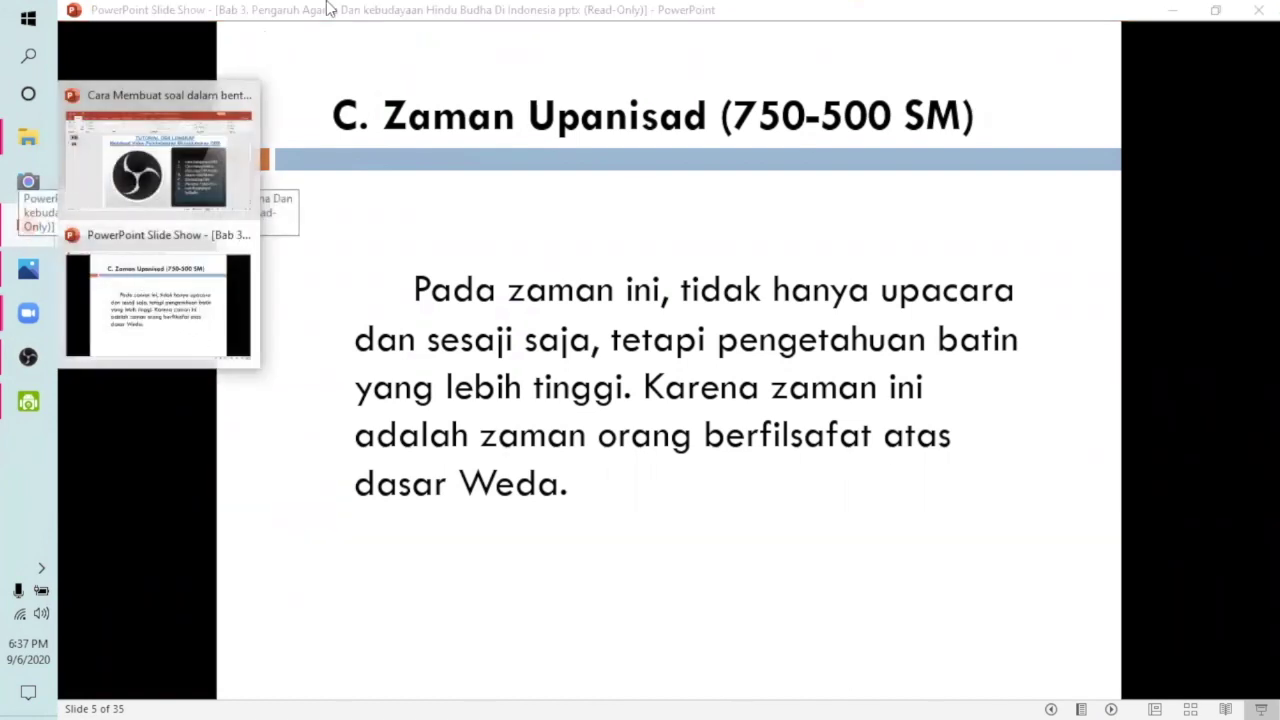
pyautogui.click(210, 328)
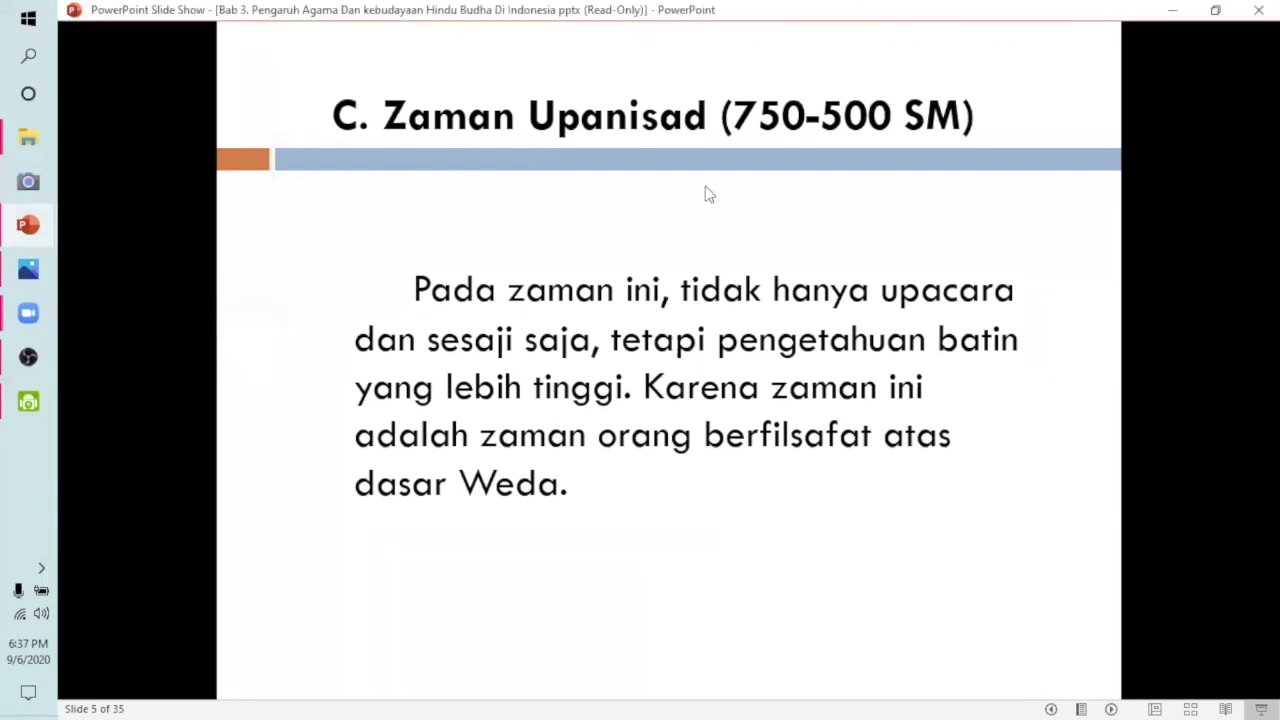